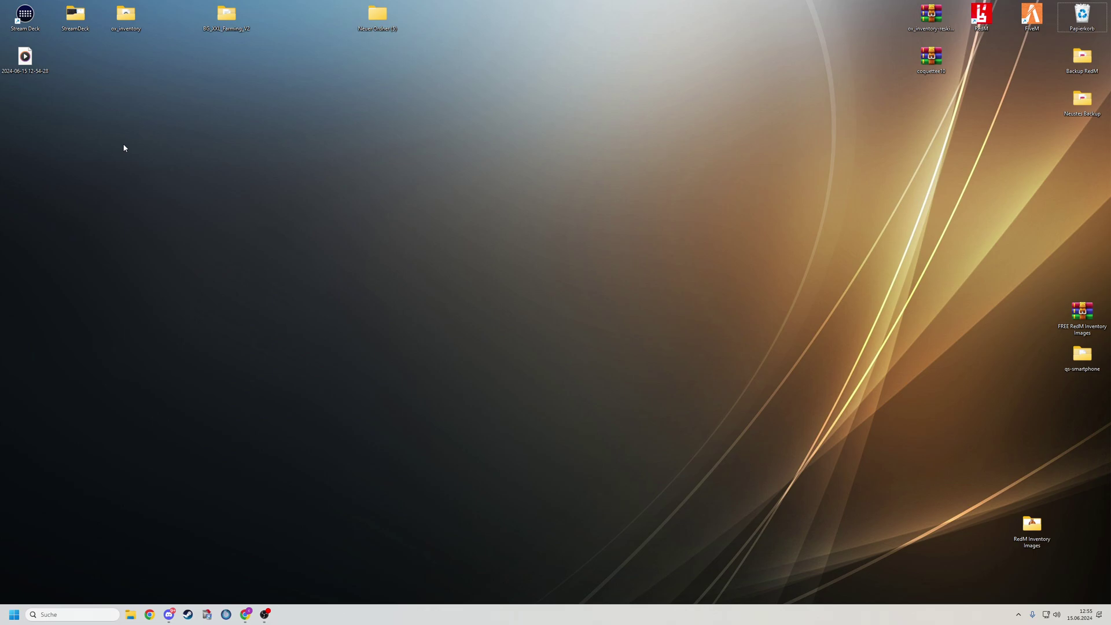
# Switch to the browser and review the preinstalled game, location, slot and RAM options of the txAdmin game server order.
pyautogui.hotkey('alt', 'Tab')
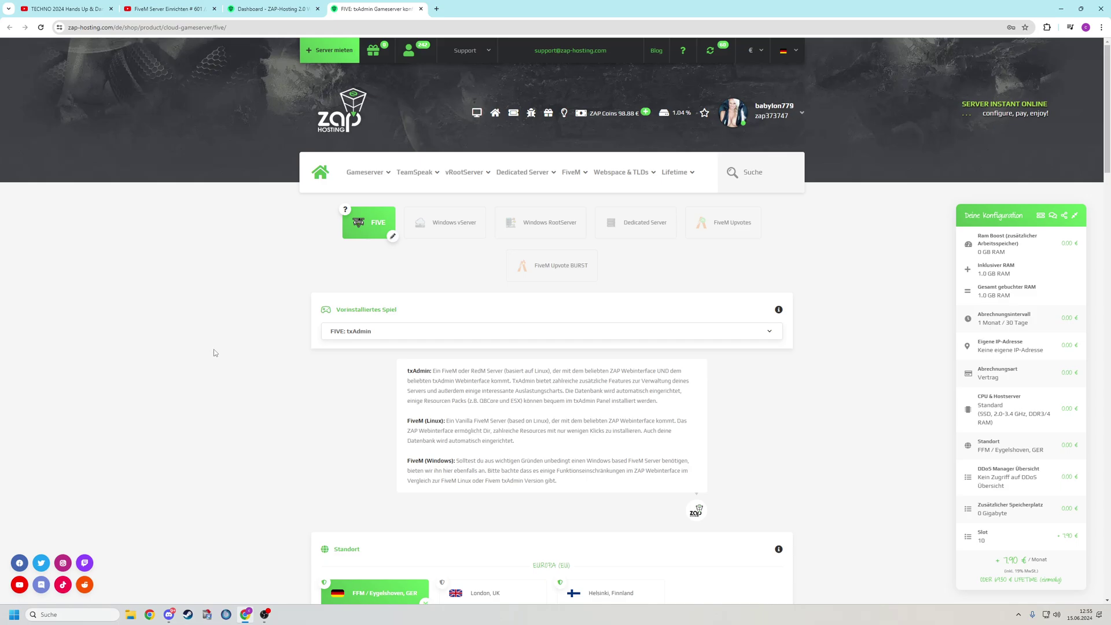
pyautogui.scroll(-4, 226, 335)
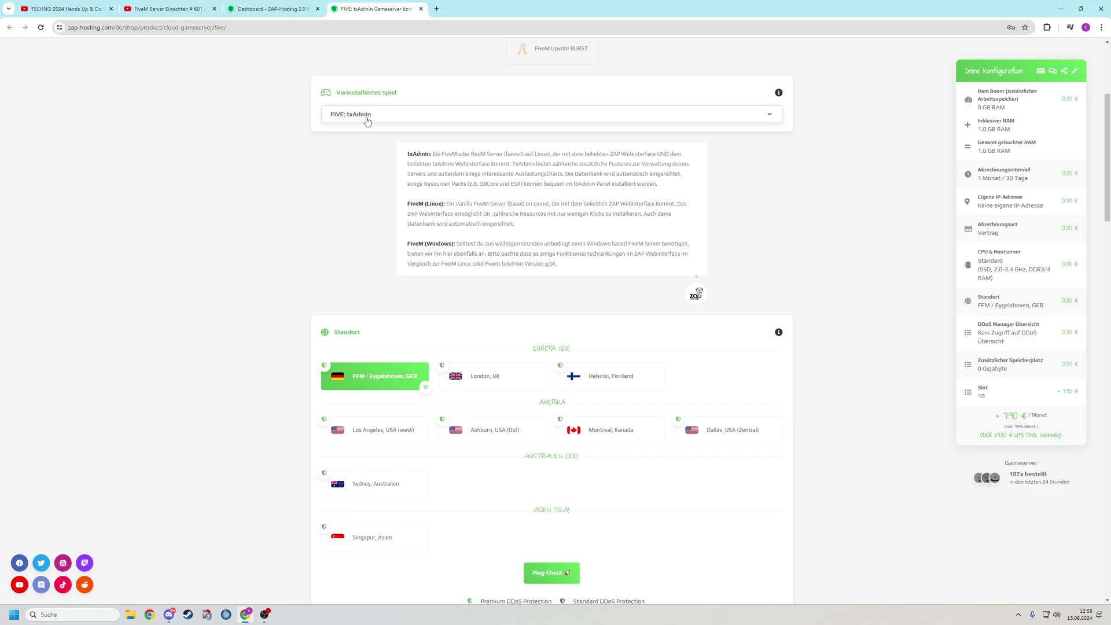
pyautogui.scroll(-3, 366, 200)
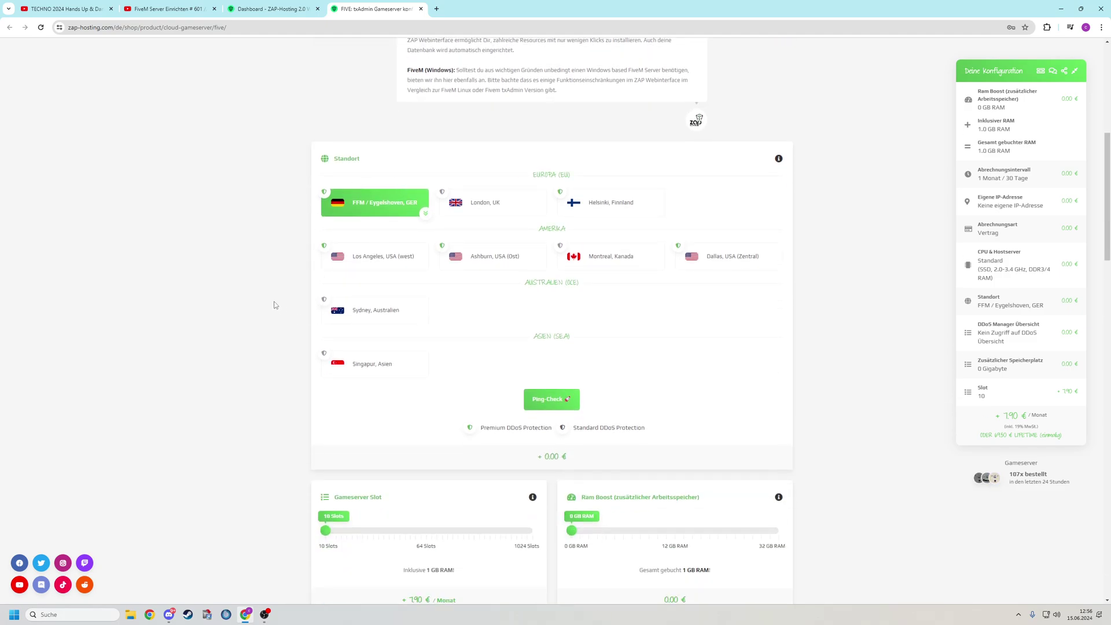
pyautogui.scroll(-2, 287, 299)
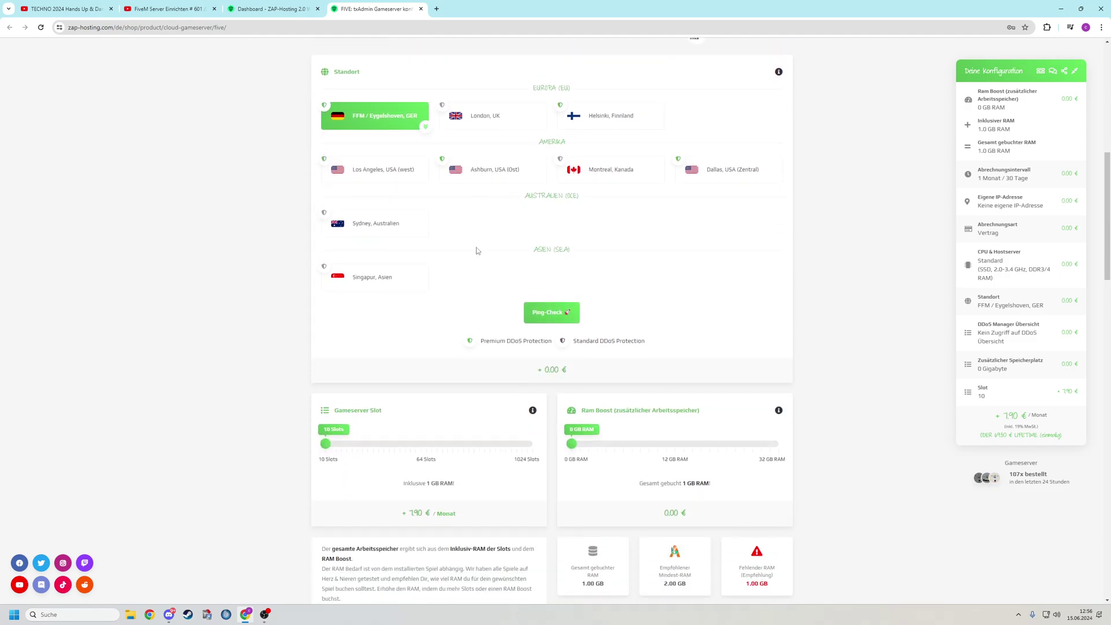
pyautogui.scroll(-2, 335, 327)
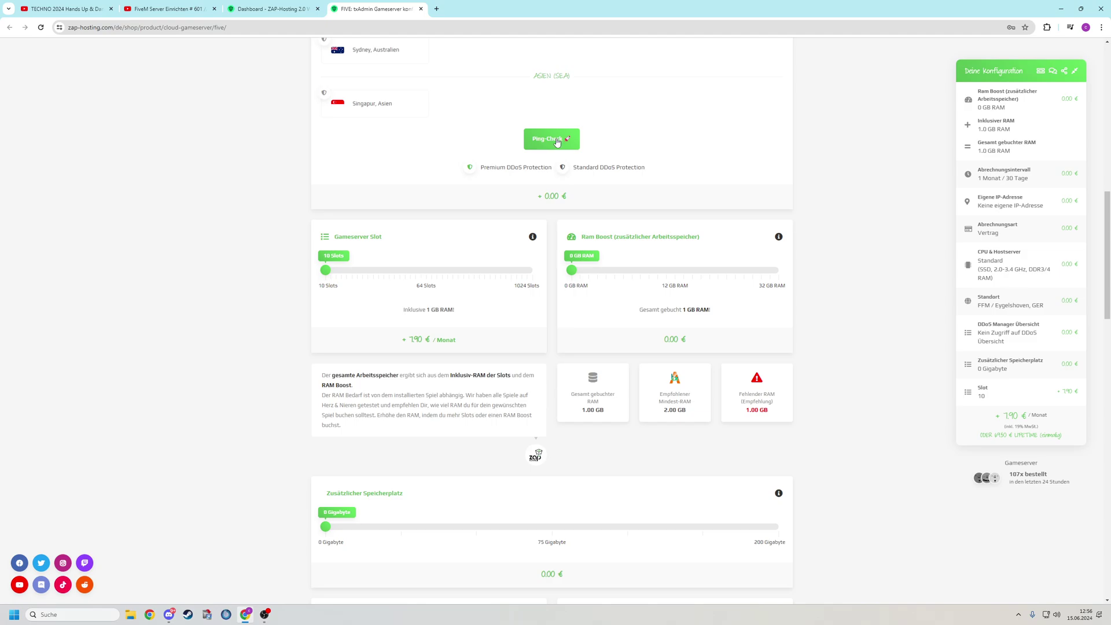
pyautogui.scroll(-2, 404, 231)
pyautogui.scroll(1, 301, 275)
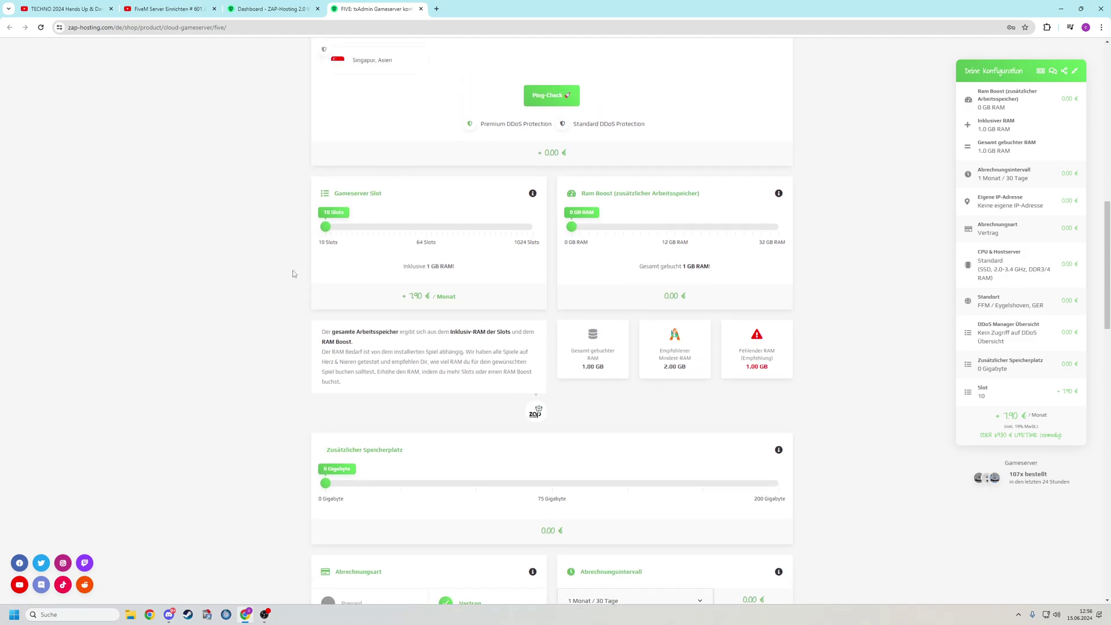
# Try RAM boosts of 1 GB and 10 GB for the game server, and return the boost to 0 GB.
pyautogui.moveTo(326, 224)
pyautogui.mouseDown()
pyautogui.moveTo(352, 226)
pyautogui.moveTo(324, 227)
pyautogui.mouseUp()
pyautogui.click(579, 226)
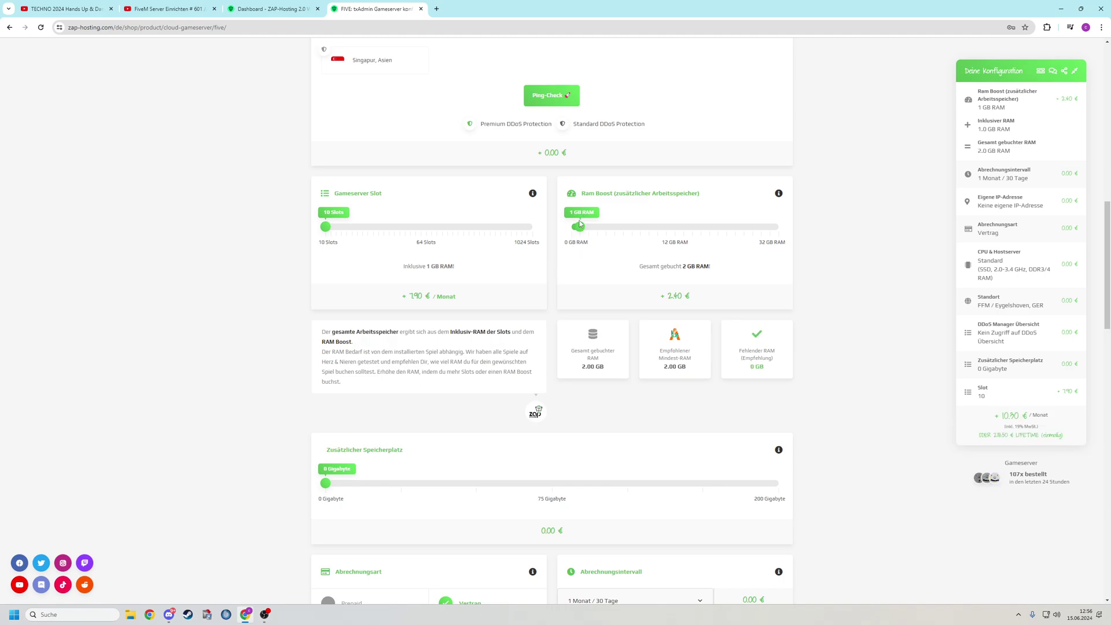
pyautogui.moveTo(580, 227); pyautogui.dragTo(657, 226)
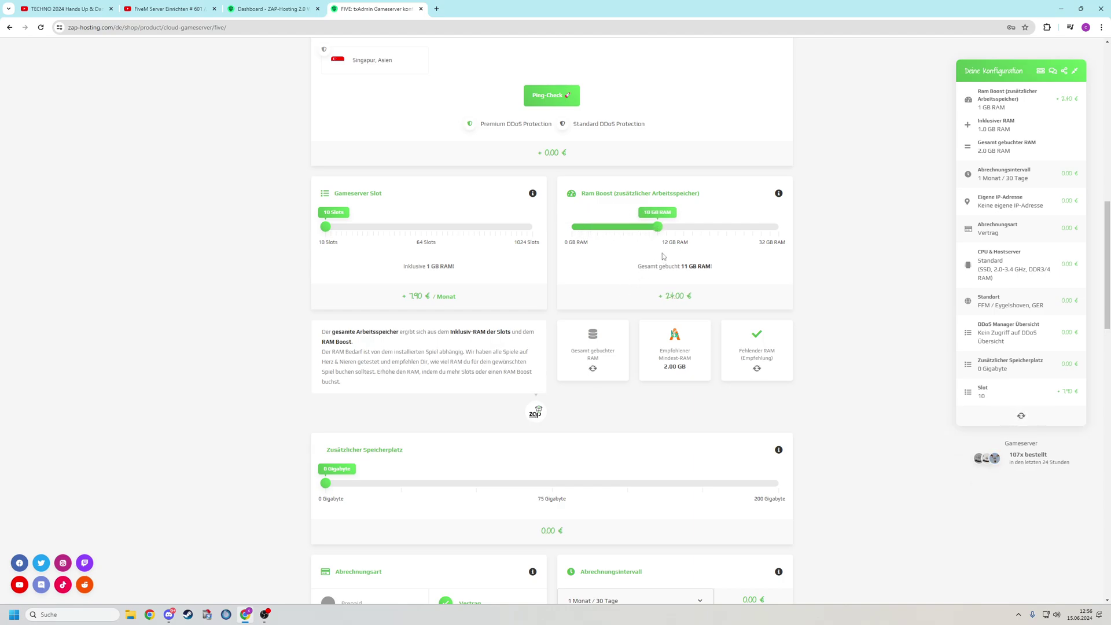
pyautogui.moveTo(657, 227); pyautogui.dragTo(549, 232)
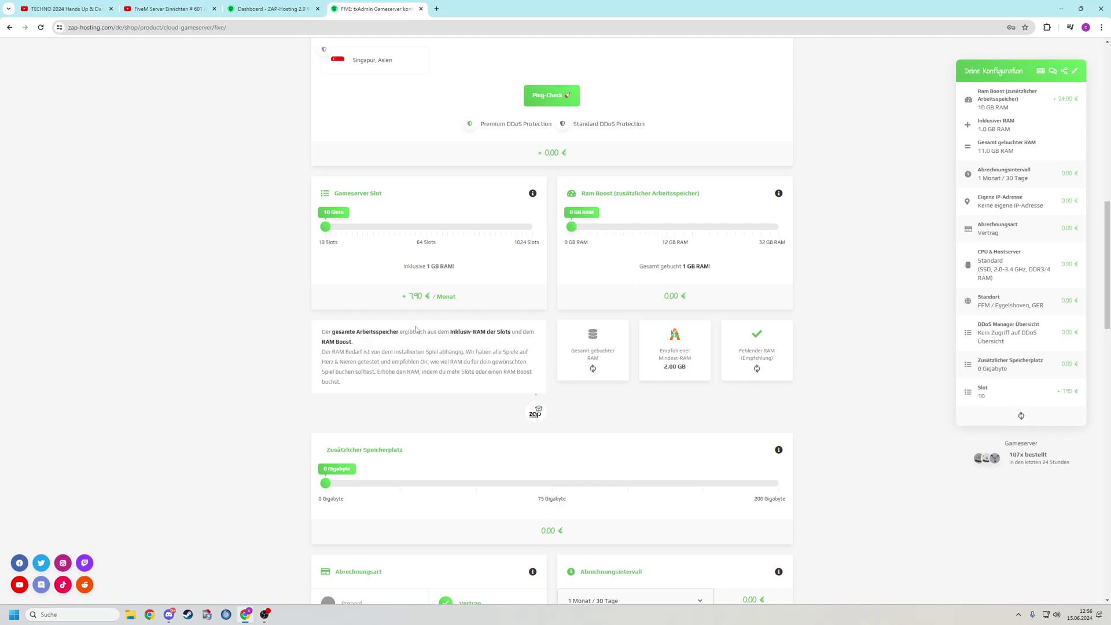
# Set the billing type to Prepaid and look through the available billing intervals without changing the interval.
pyautogui.scroll(-5, 298, 342)
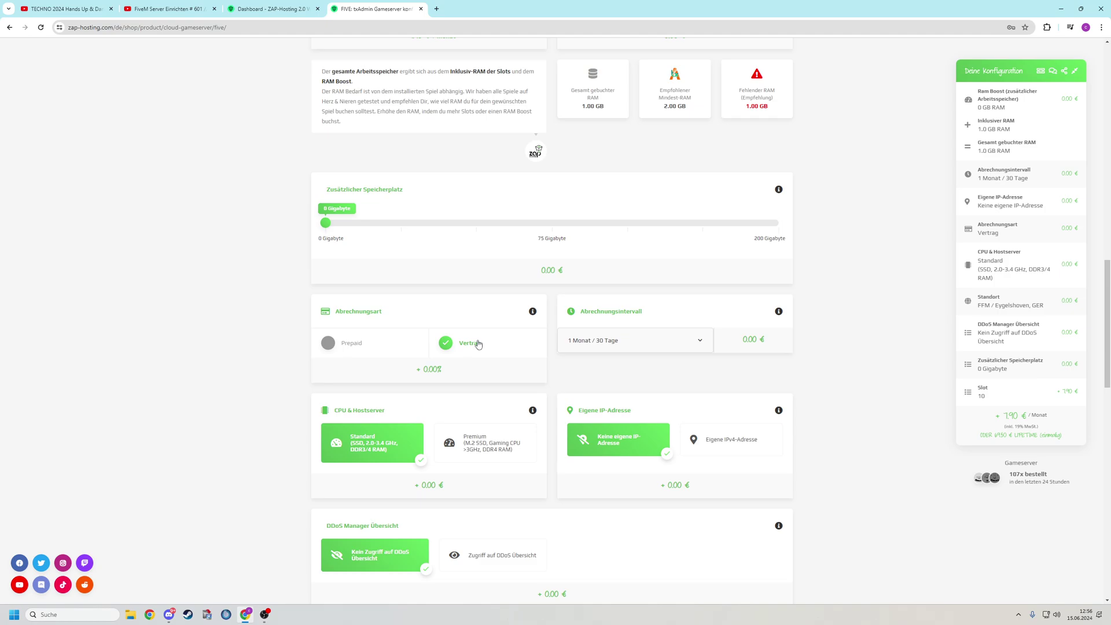
pyautogui.click(336, 346)
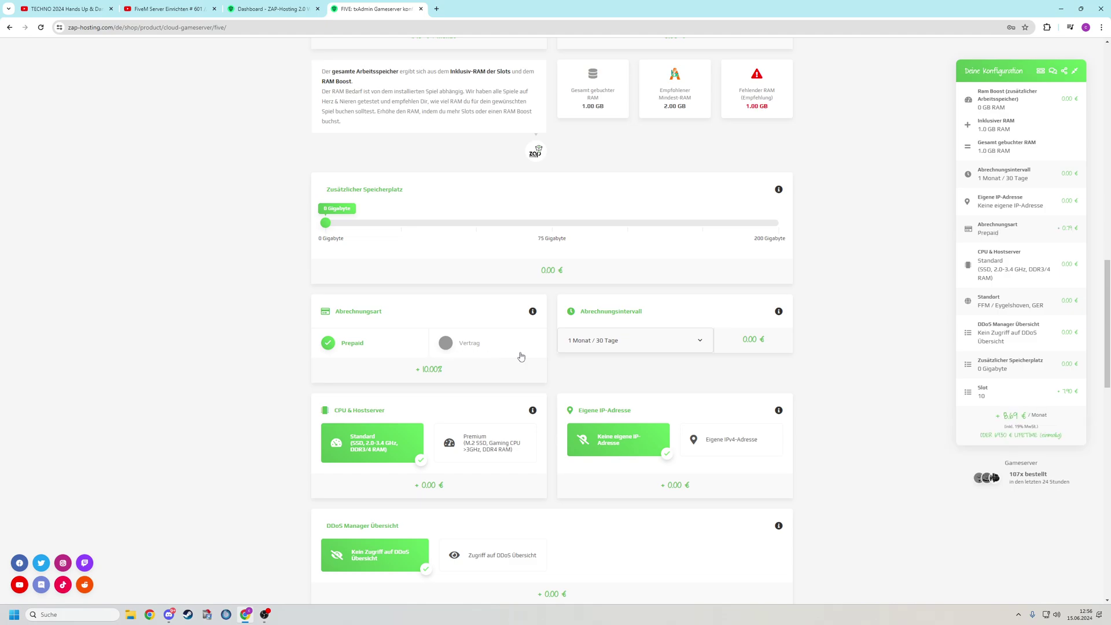
pyautogui.click(664, 340)
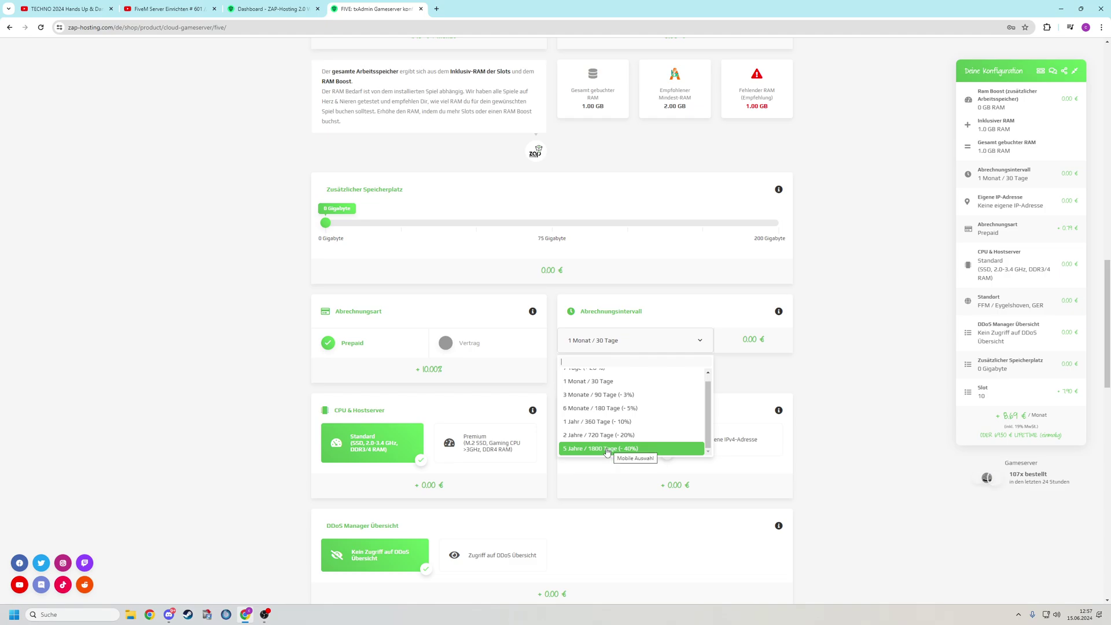
pyautogui.click(248, 332)
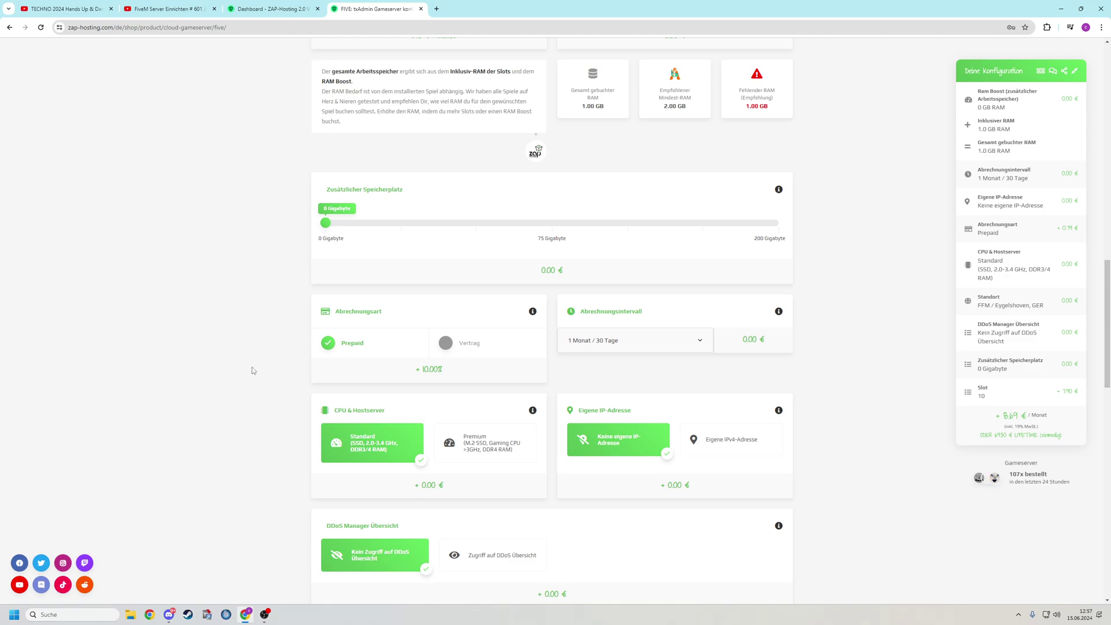
# Try the Premium CPU and host server option, and switch back to Standard.
pyautogui.scroll(-3, 252, 370)
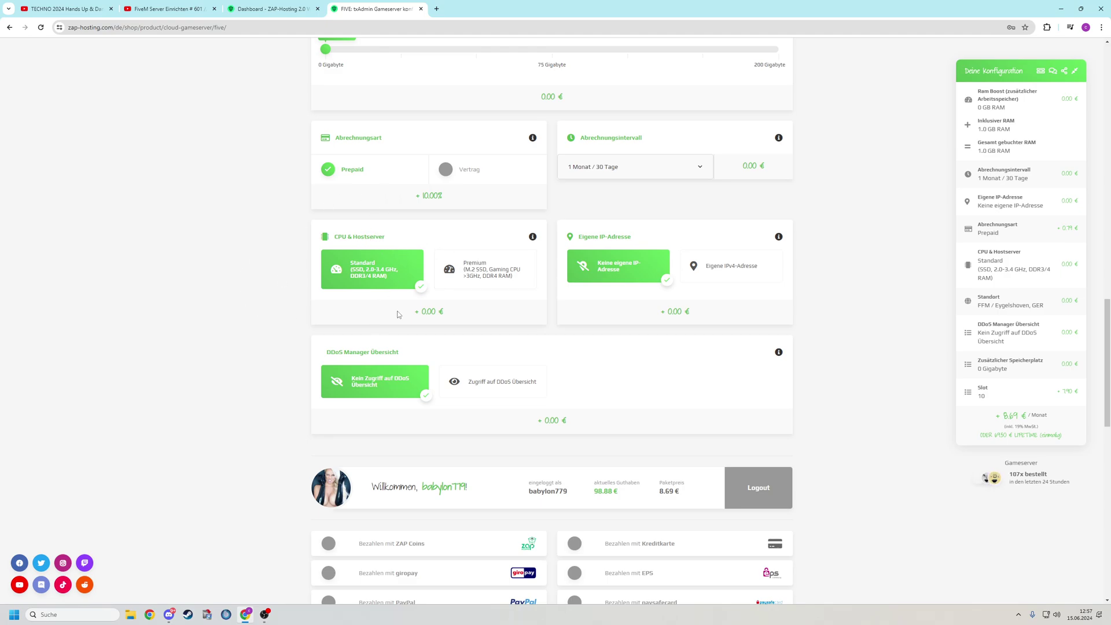
pyautogui.click(479, 275)
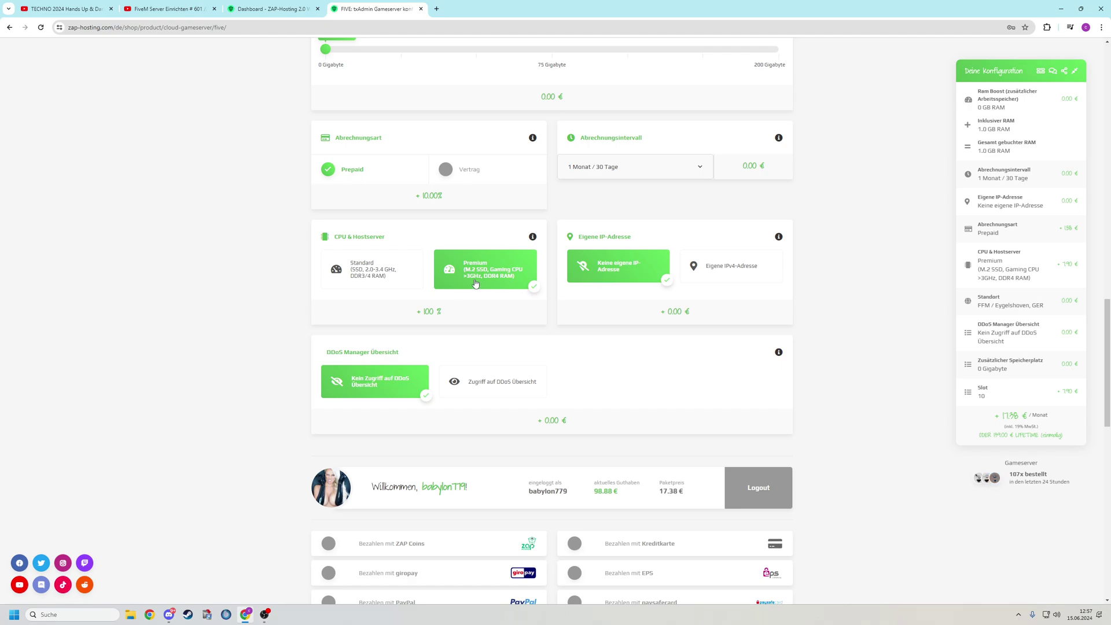
pyautogui.click(359, 270)
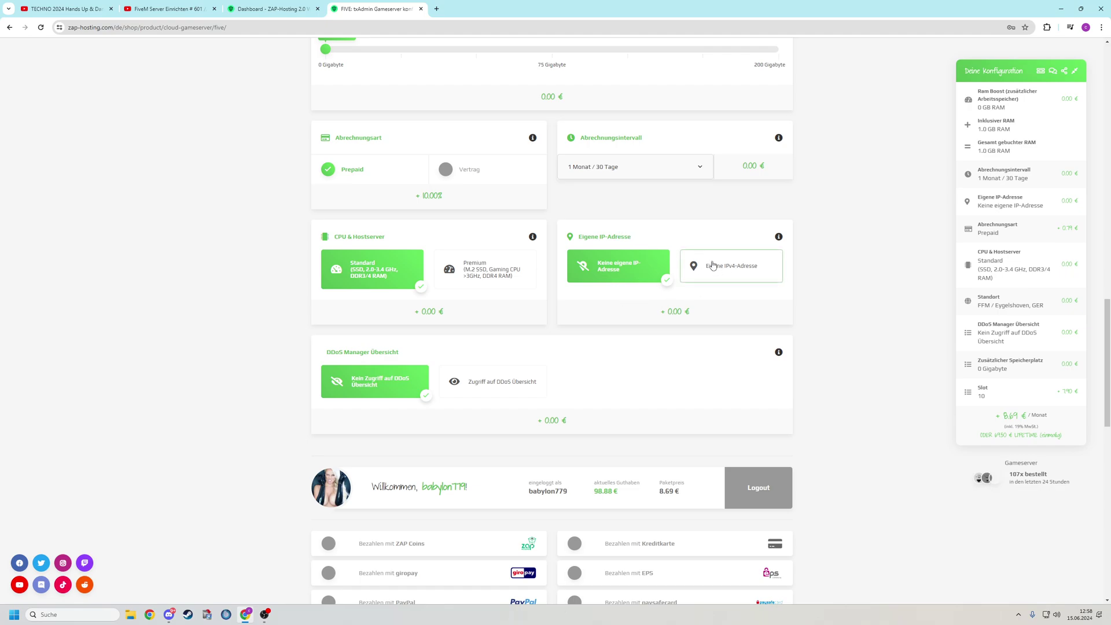
# Choose ZAP Coins as the payment method and accept the general terms and the privacy policy.
pyautogui.scroll(-2, 519, 295)
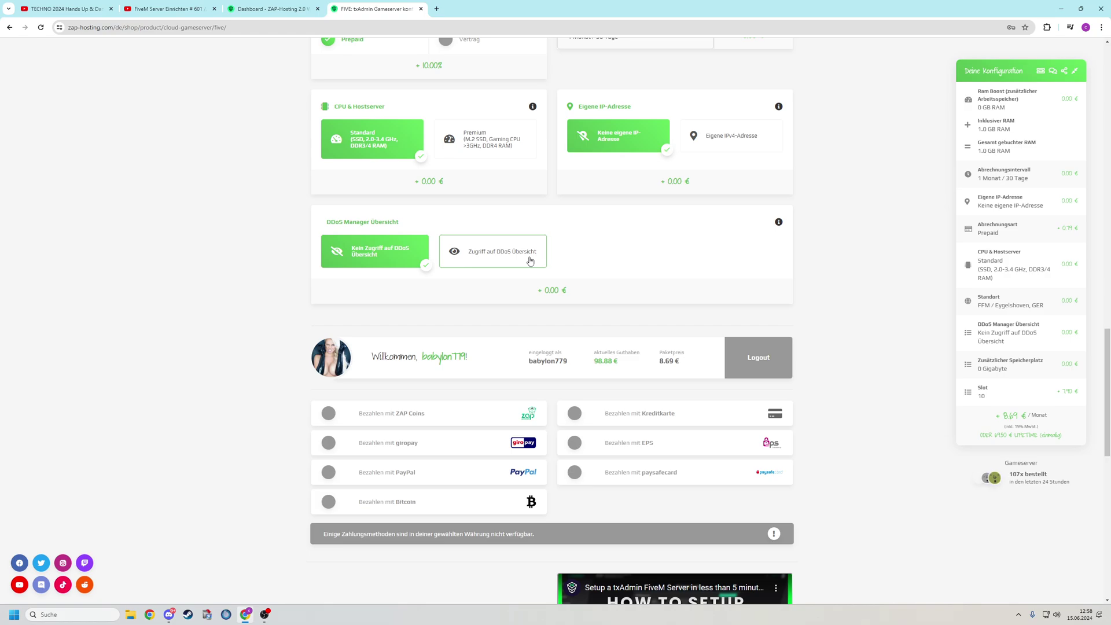
pyautogui.scroll(-2, 298, 287)
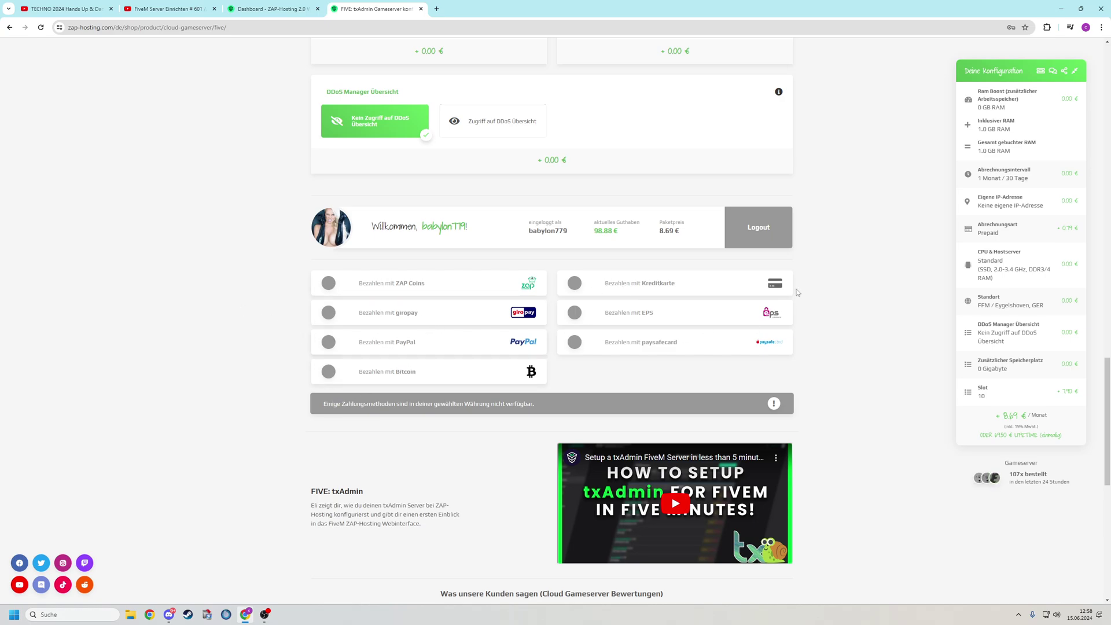
pyautogui.click(328, 284)
pyautogui.click(335, 324)
pyautogui.click(334, 352)
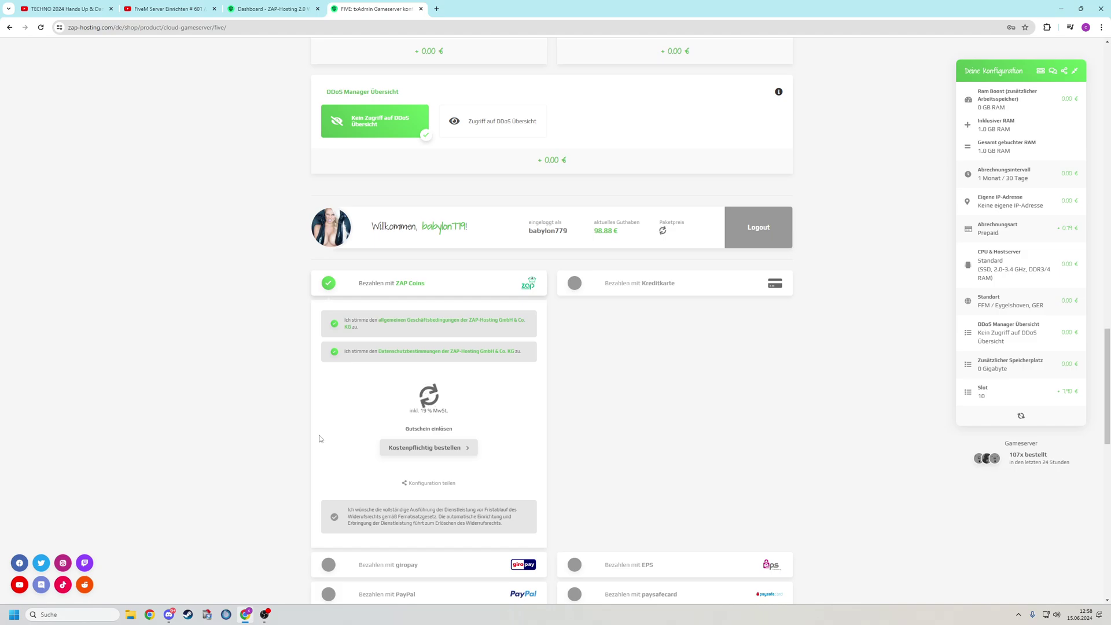
pyautogui.scroll(-6, 321, 439)
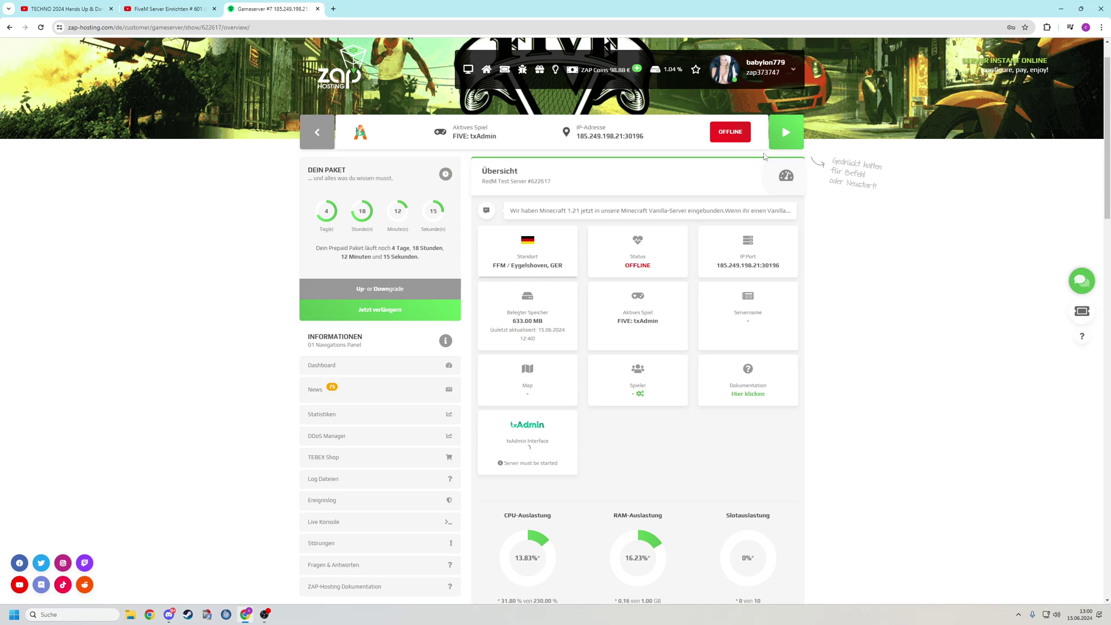
# Start the offline game server and review its CPU, RAM and slot usage on the overview page.
pyautogui.click(785, 137)
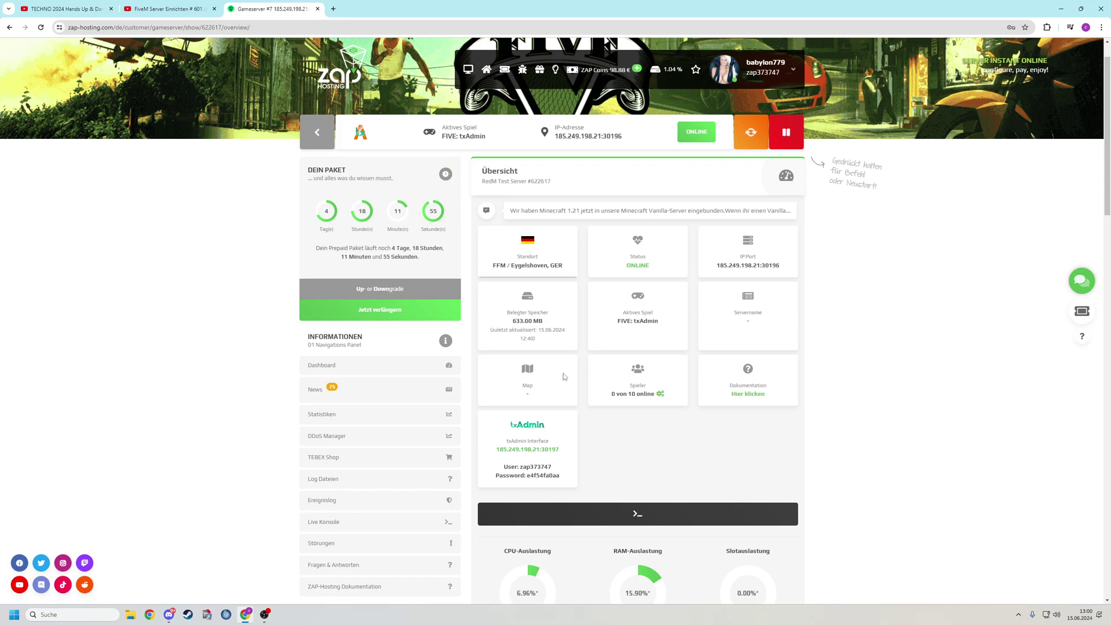
pyautogui.scroll(-5, 565, 376)
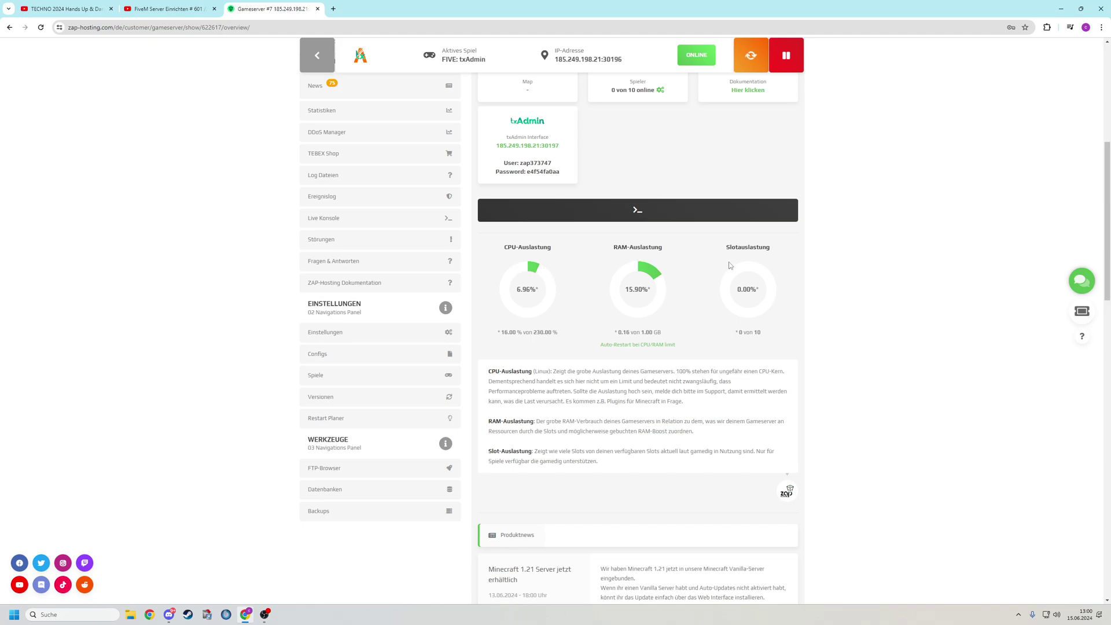
pyautogui.scroll(-2, 602, 219)
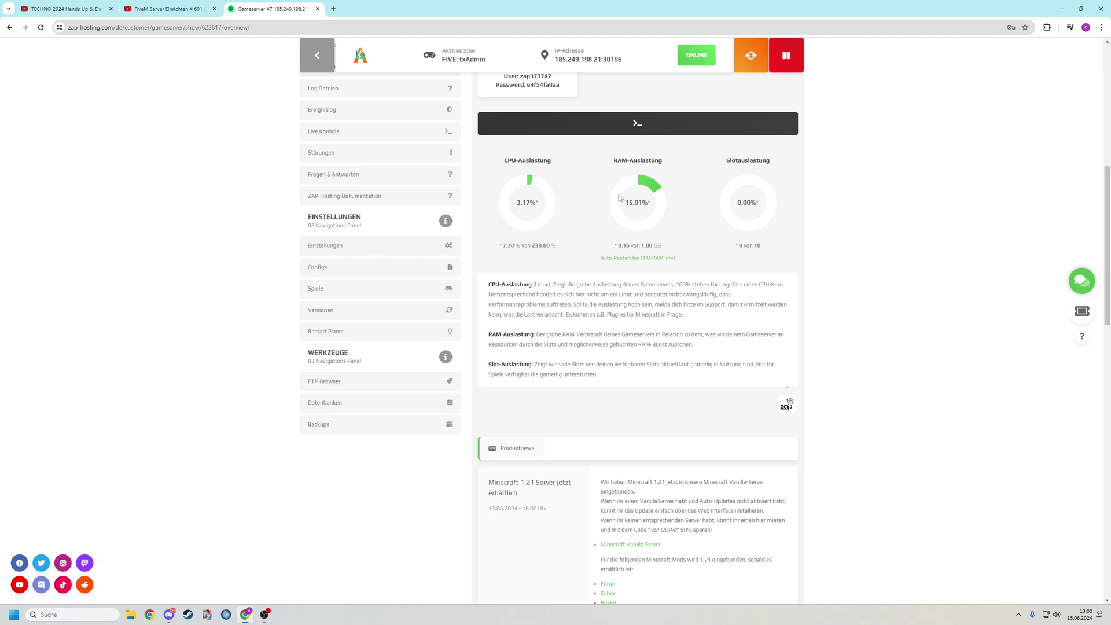
# Open the game server's settings and review the automatic restart options, ports and available slots.
pyautogui.click(325, 245)
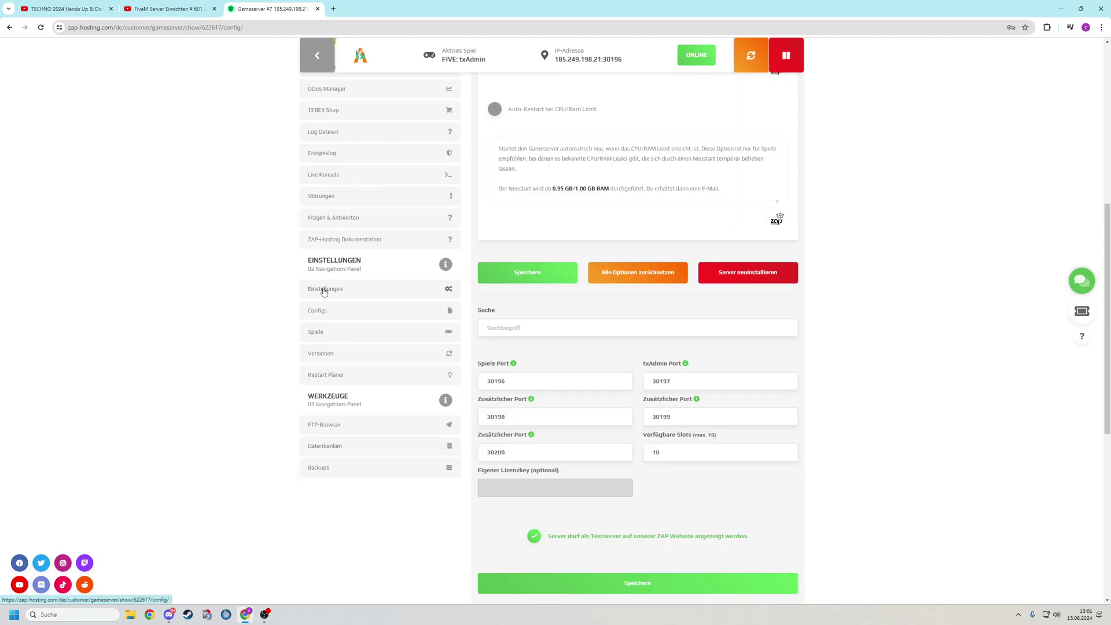
pyautogui.click(324, 290)
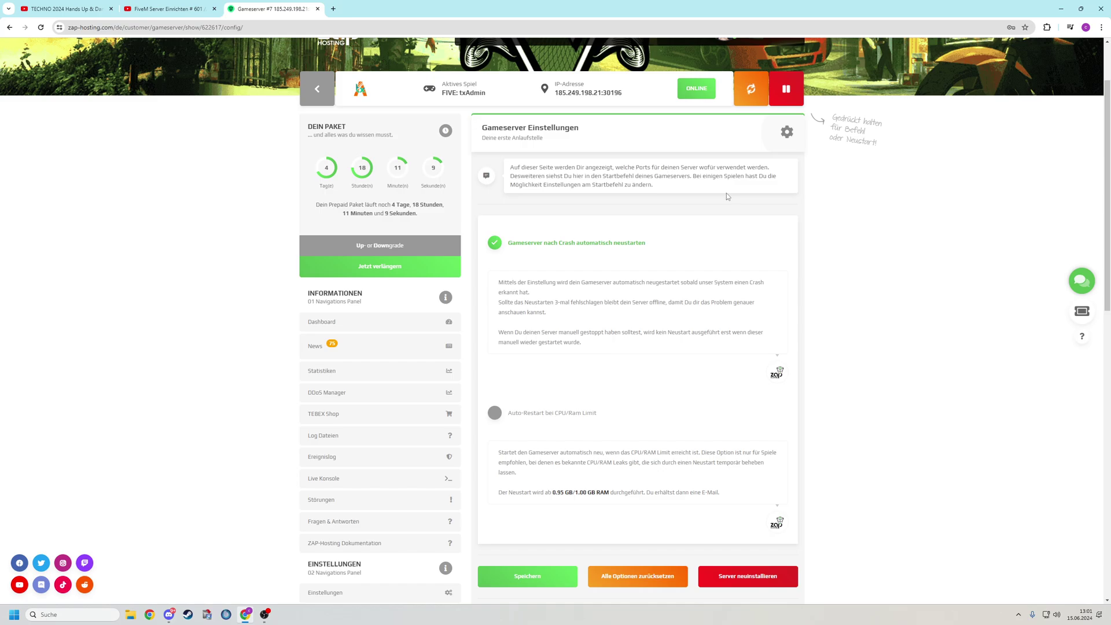
pyautogui.scroll(-6, 238, 387)
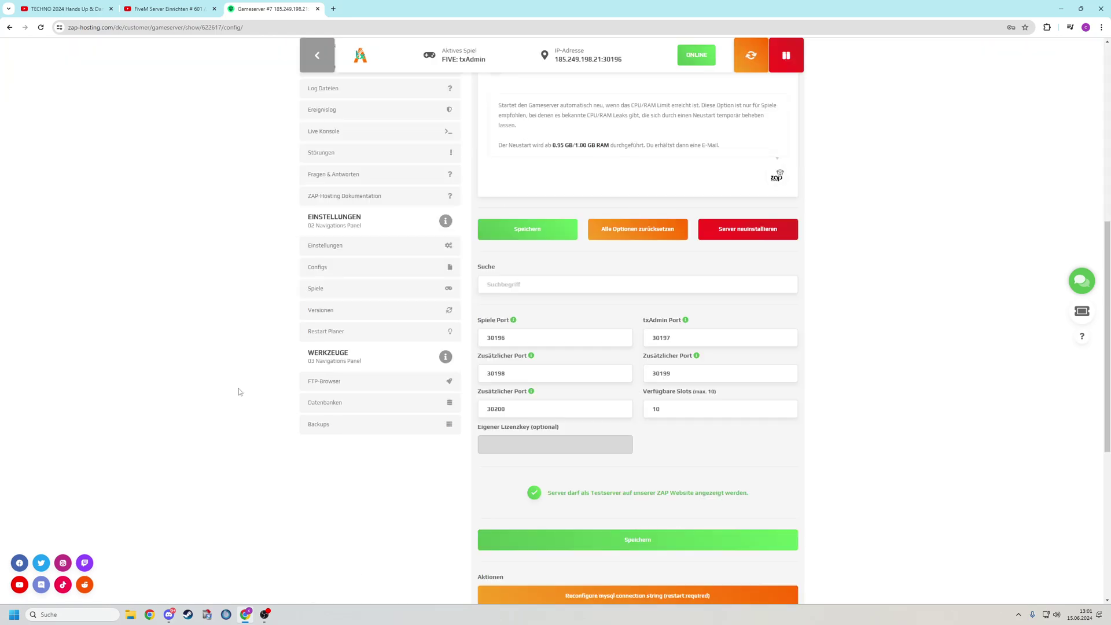
# Open the FTP browser page and review the connection details and the recommended FTP clients.
pyautogui.click(328, 383)
pyautogui.scroll(-2, 210, 364)
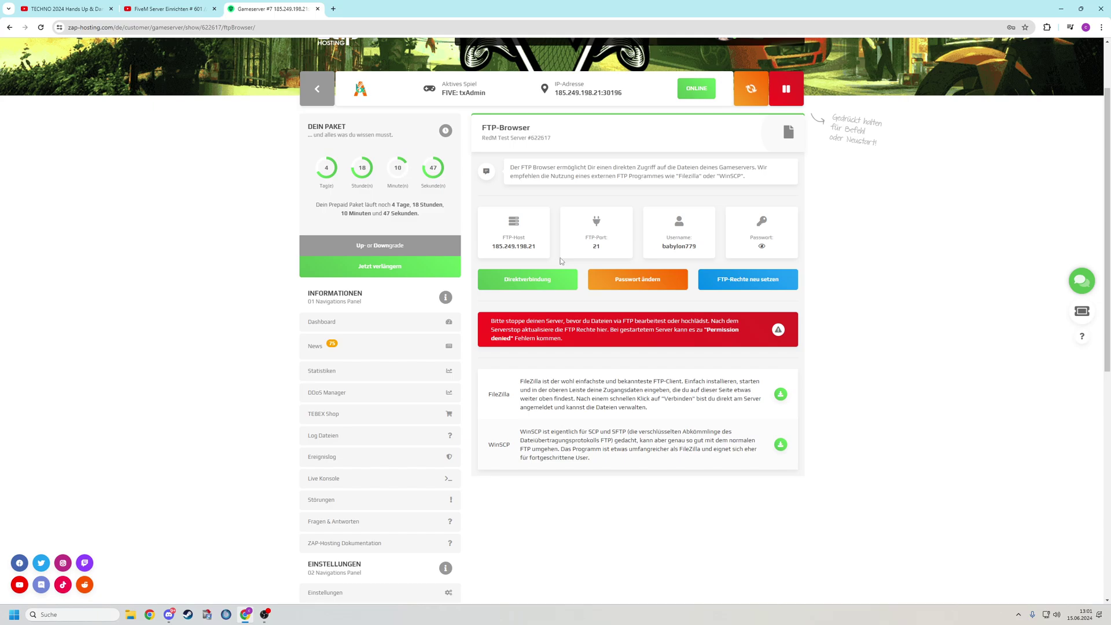
pyautogui.scroll(-1, 542, 262)
pyautogui.scroll(-3, 543, 262)
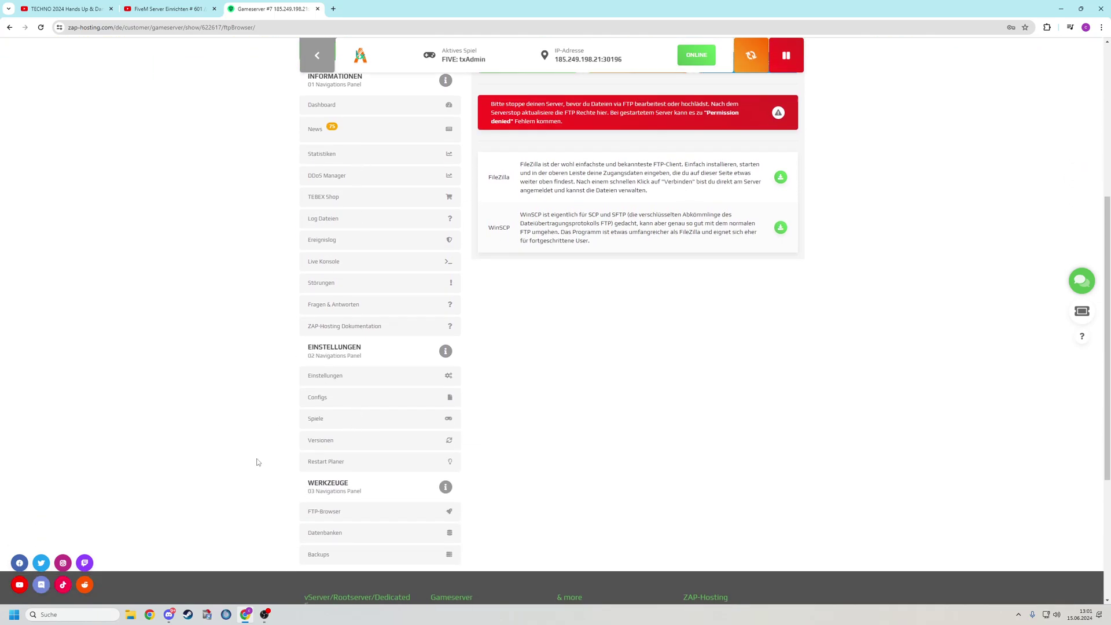
# Open the server's database page and launch phpMyAdmin for the listed database.
pyautogui.scroll(-3, 255, 461)
pyautogui.click(330, 360)
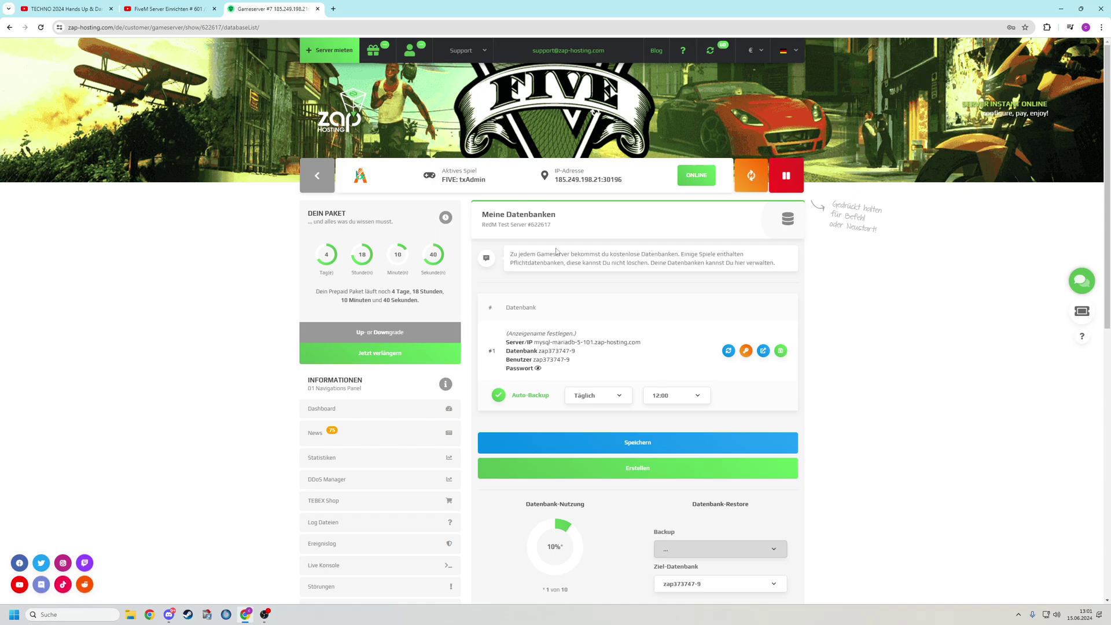
pyautogui.scroll(-1, 576, 278)
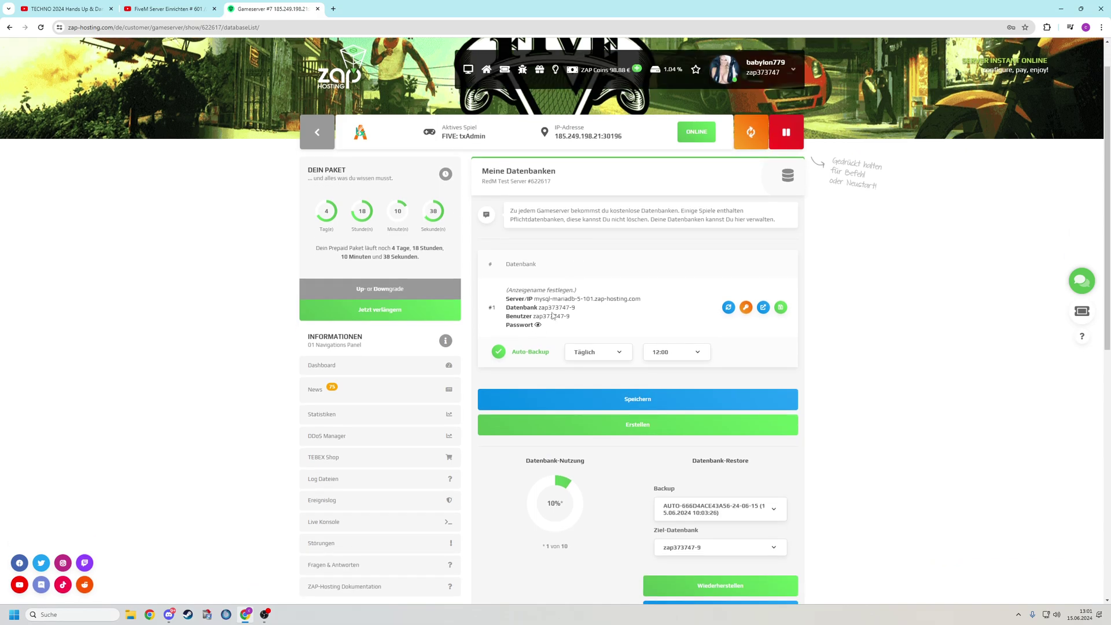
pyautogui.click(762, 307)
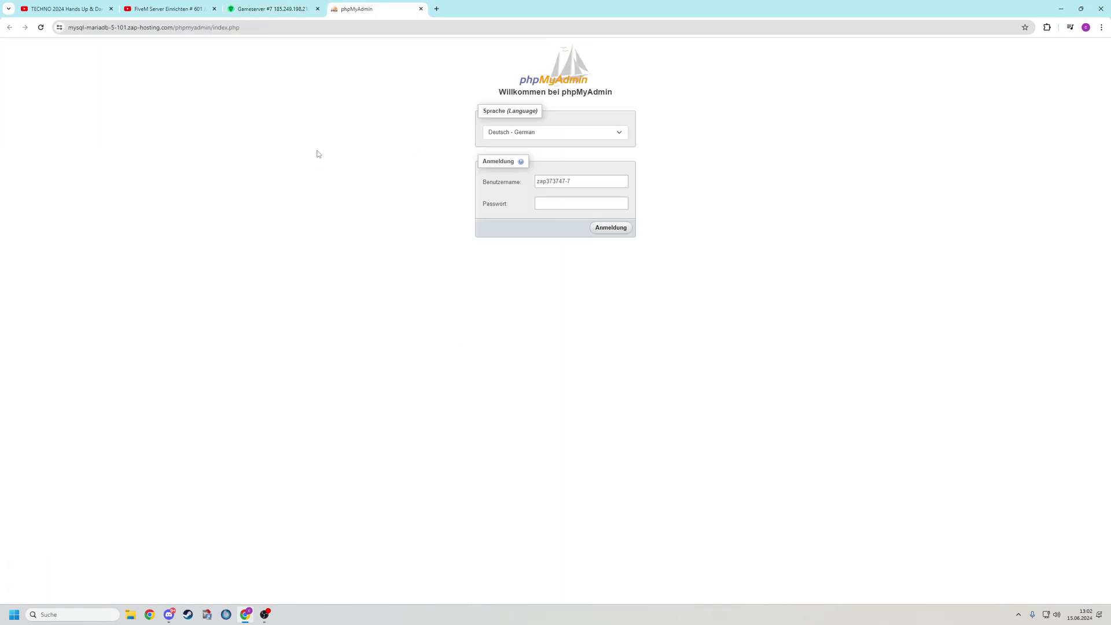
# Check the database name against the phpMyAdmin login's username field, and return to the game server's overview page.
pyautogui.click(273, 11)
pyautogui.moveTo(576, 308); pyautogui.dragTo(538, 308)
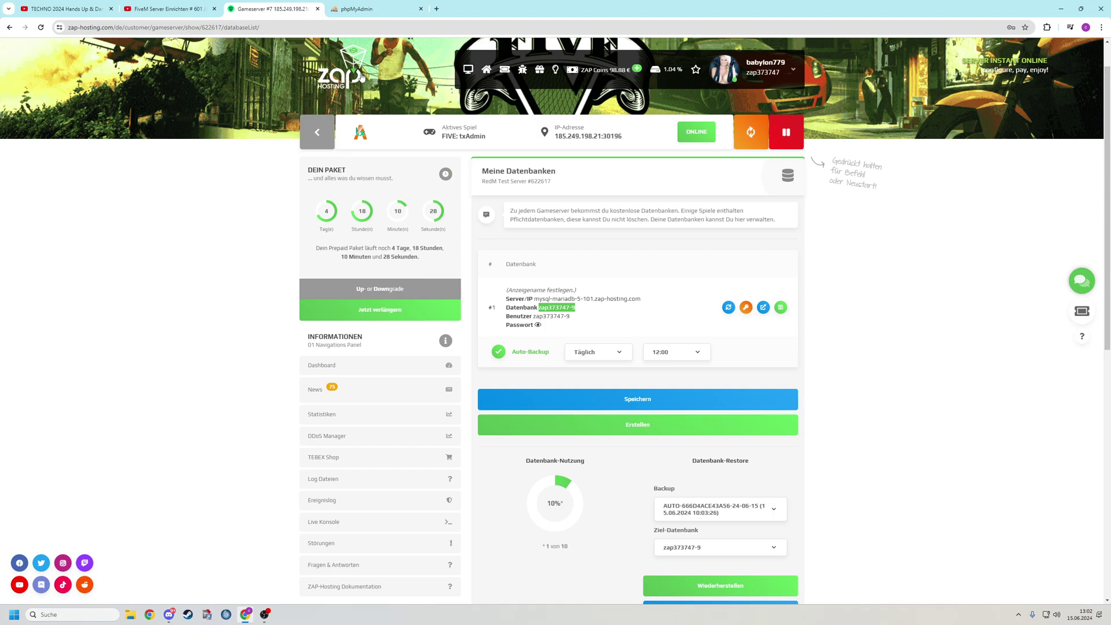
pyautogui.click(357, 9)
pyautogui.click(583, 184)
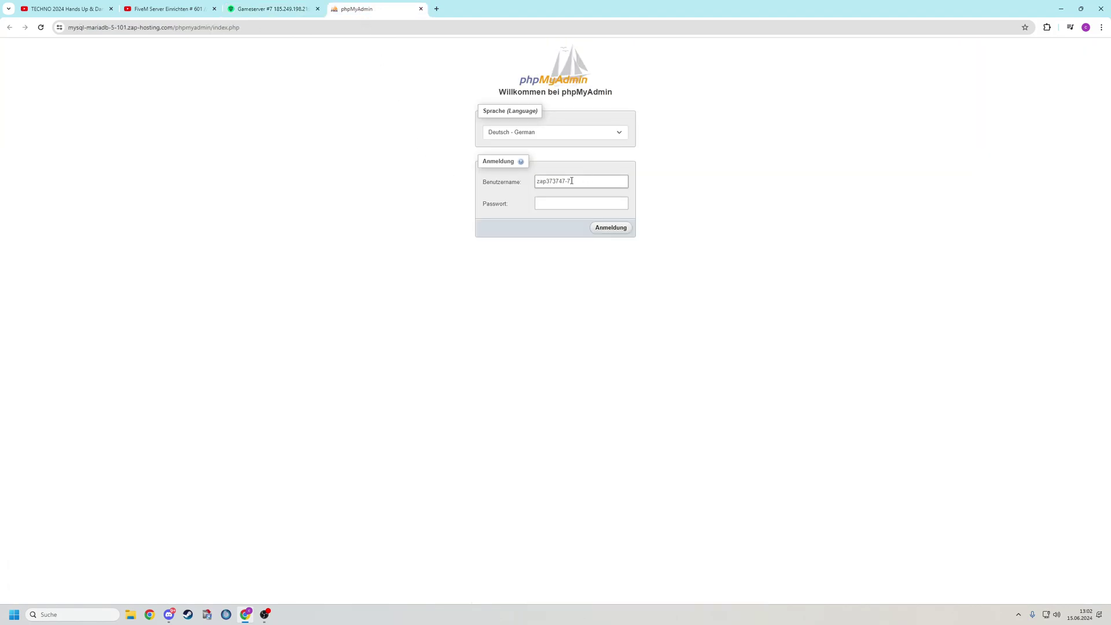
pyautogui.click(273, 9)
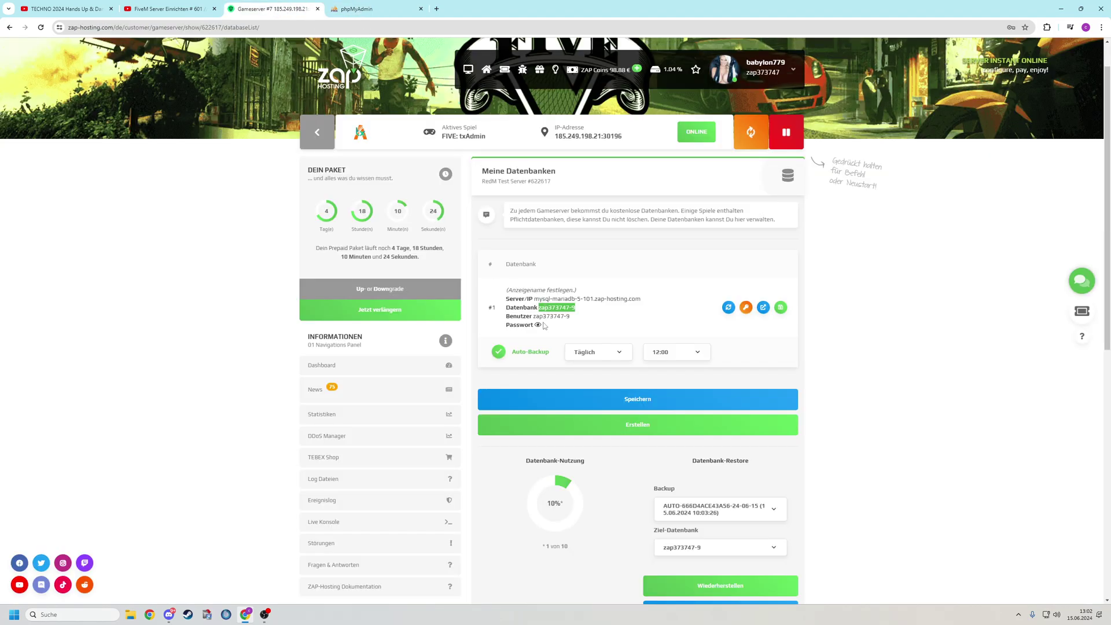
pyautogui.hotkey('alt', 'Left')
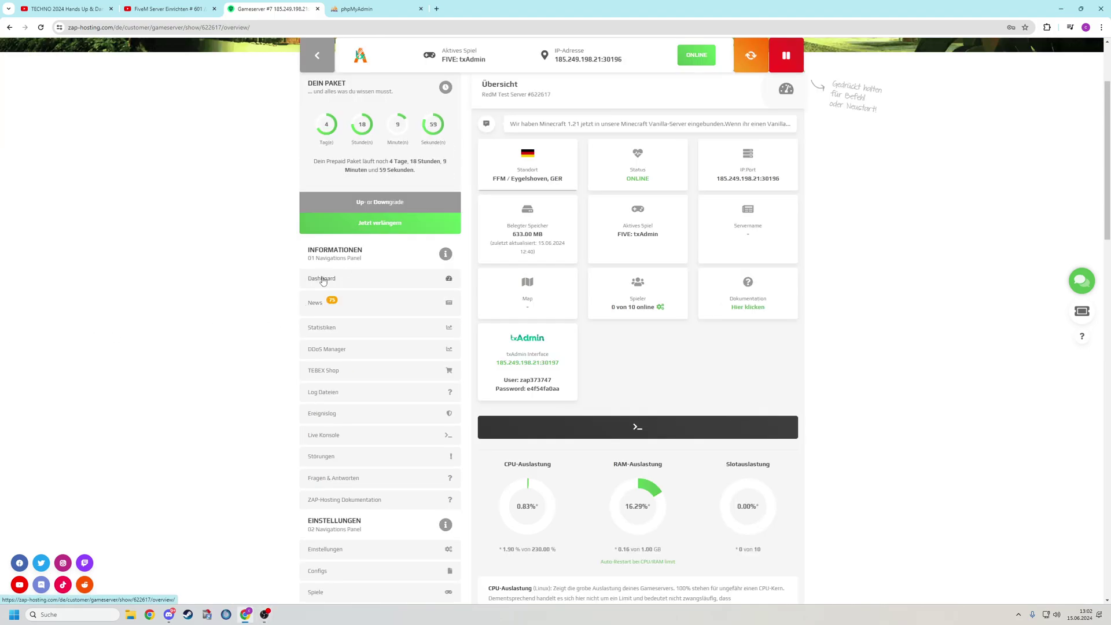
# Open the server's txAdmin interface and fill the login field with the username copied from the game server overview.
pyautogui.click(526, 362)
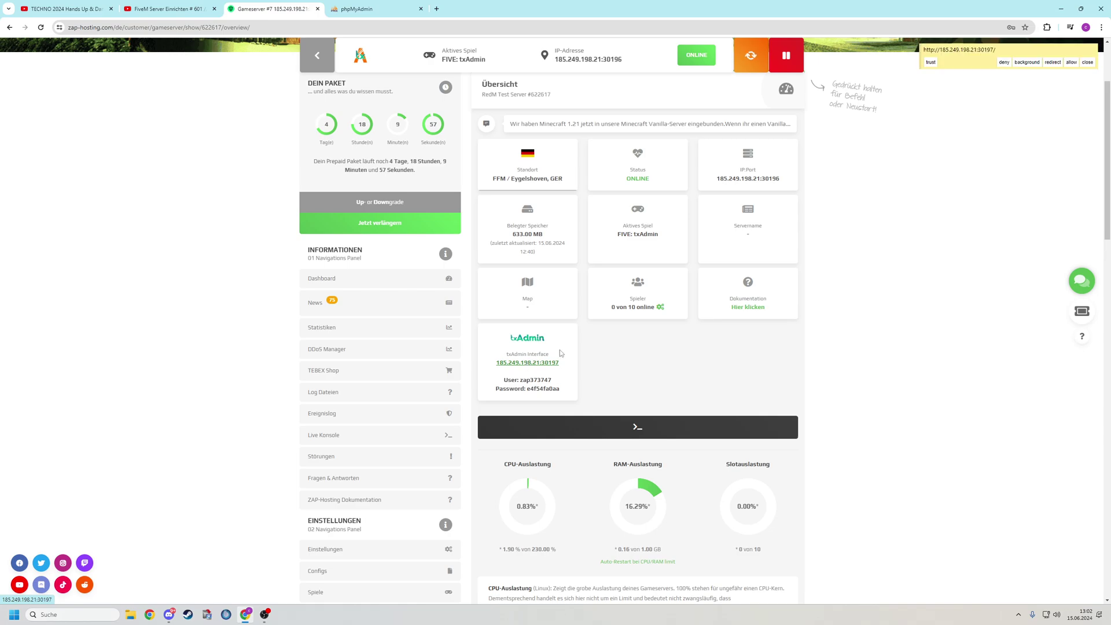
pyautogui.click(538, 362)
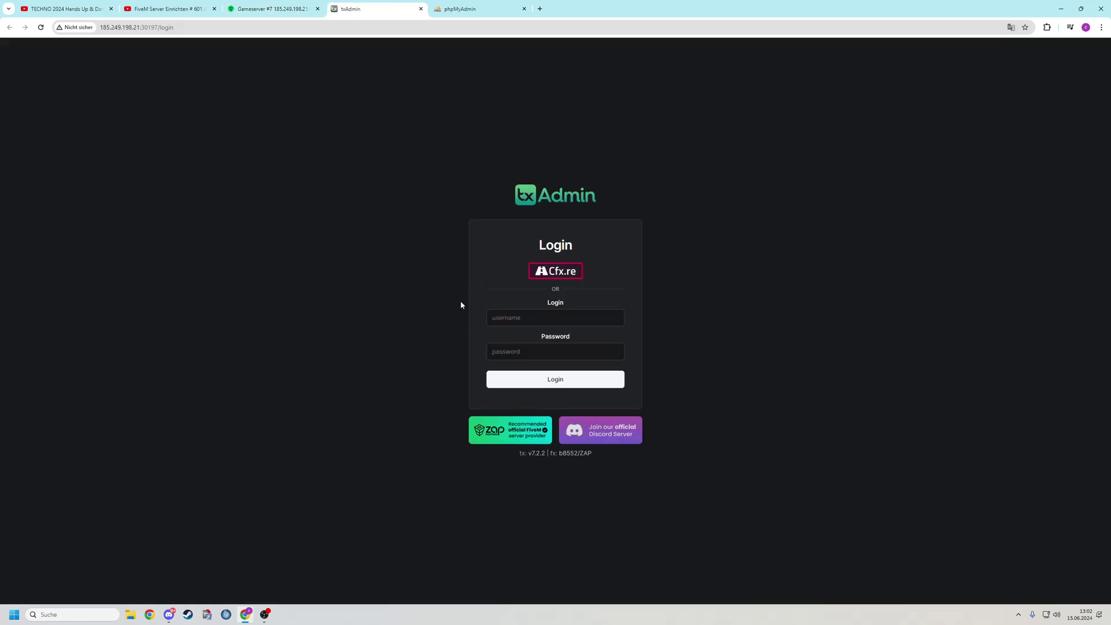
pyautogui.click(279, 9)
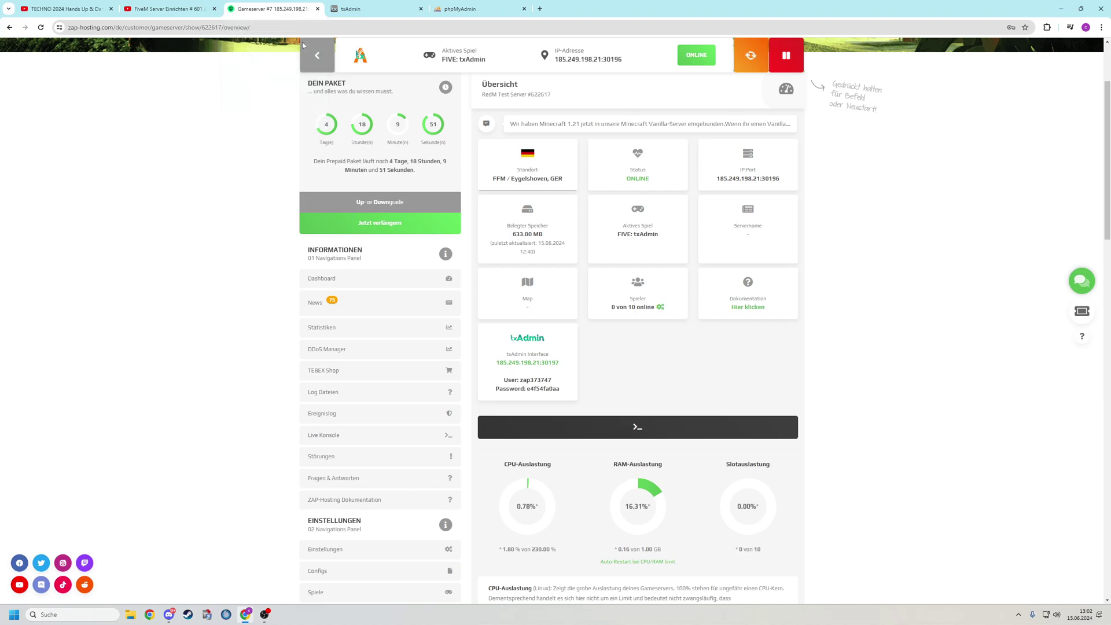
pyautogui.doubleClick(531, 379)
pyautogui.hotkey('ctrl', 'c')
pyautogui.click(525, 364)
pyautogui.click(517, 319)
pyautogui.hotkey('ctrl', 'v')
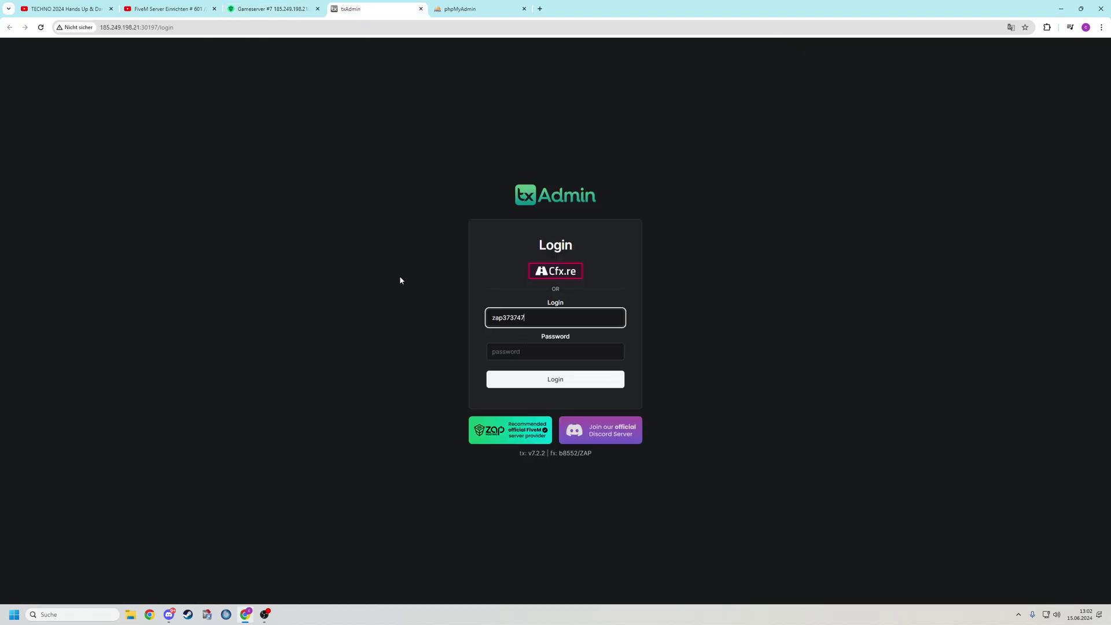
# Copy the txAdmin password from the game server overview, paste it into the login form's password field and log in.
pyautogui.click(271, 8)
pyautogui.doubleClick(542, 388)
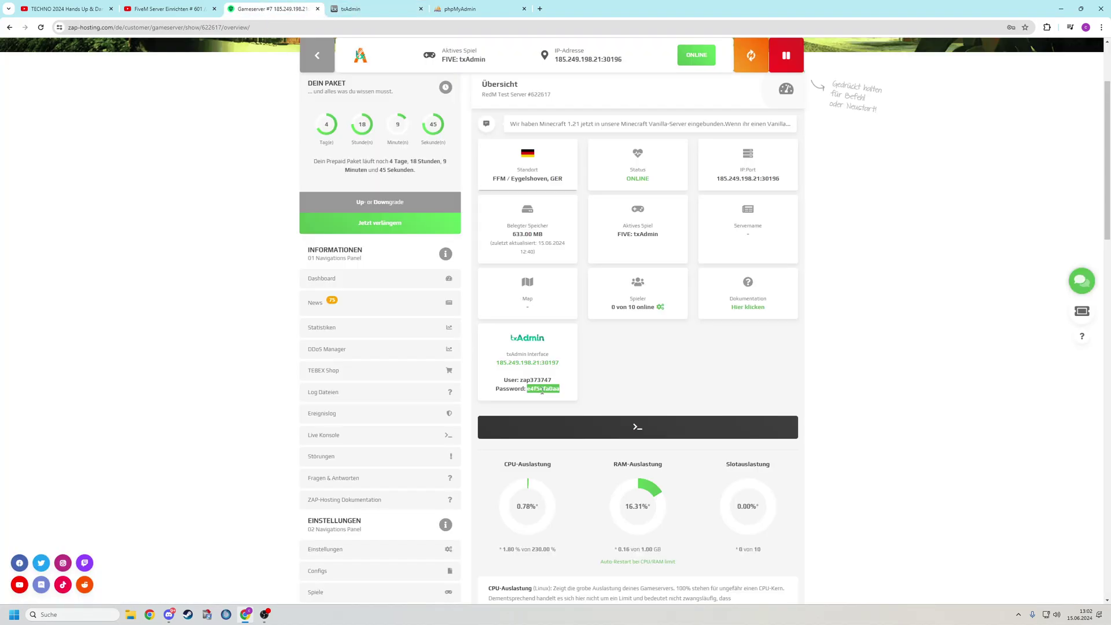
pyautogui.click(376, 9)
pyautogui.click(518, 350)
pyautogui.hotkey('ctrl', 'v')
pyautogui.press('Return')
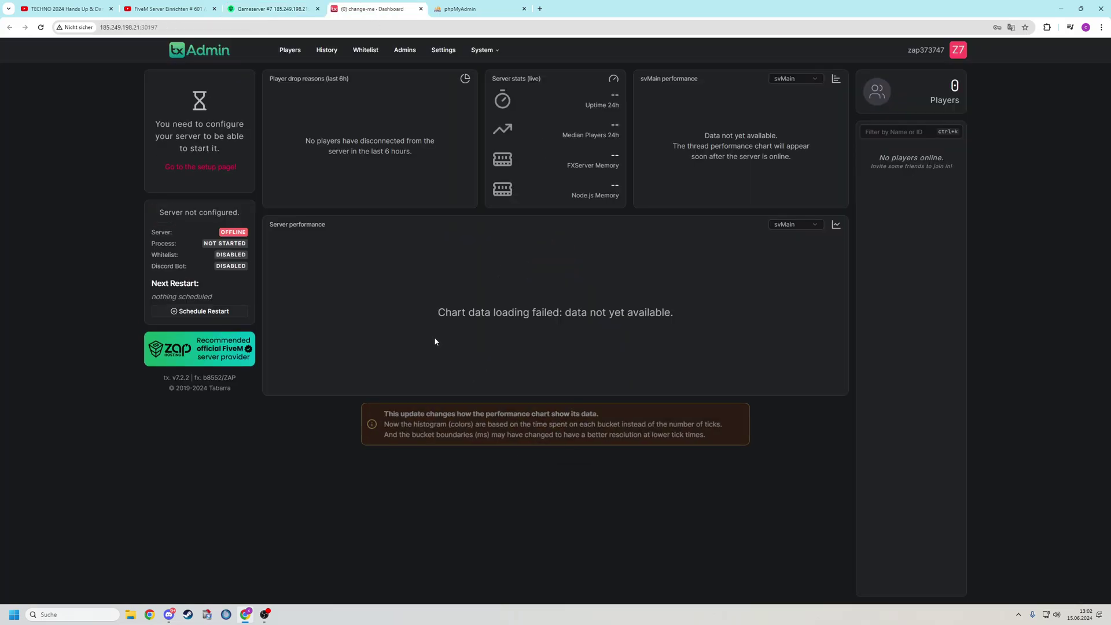
# Start the txAdmin server setup and name the server "Test Server RedM".
pyautogui.click(212, 168)
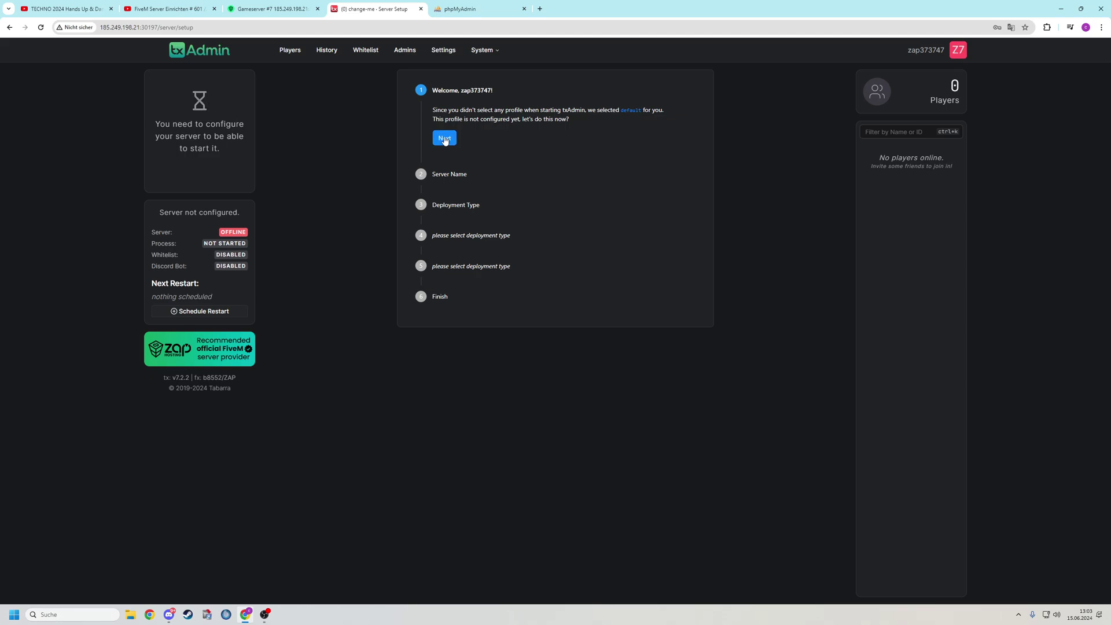
pyautogui.click(445, 140)
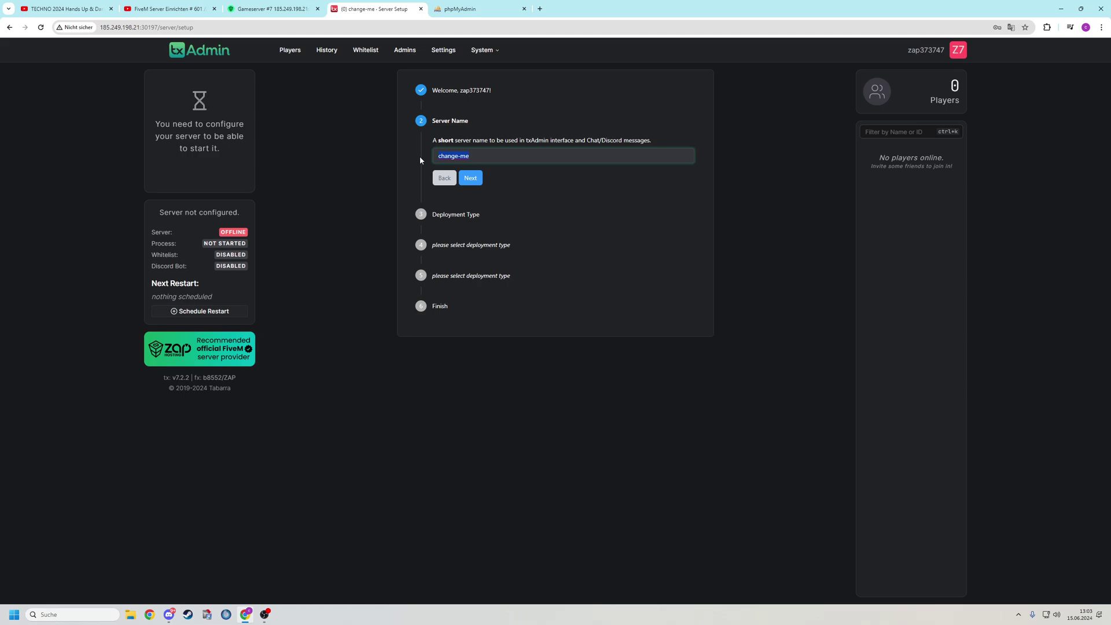
pyautogui.write('Test ')
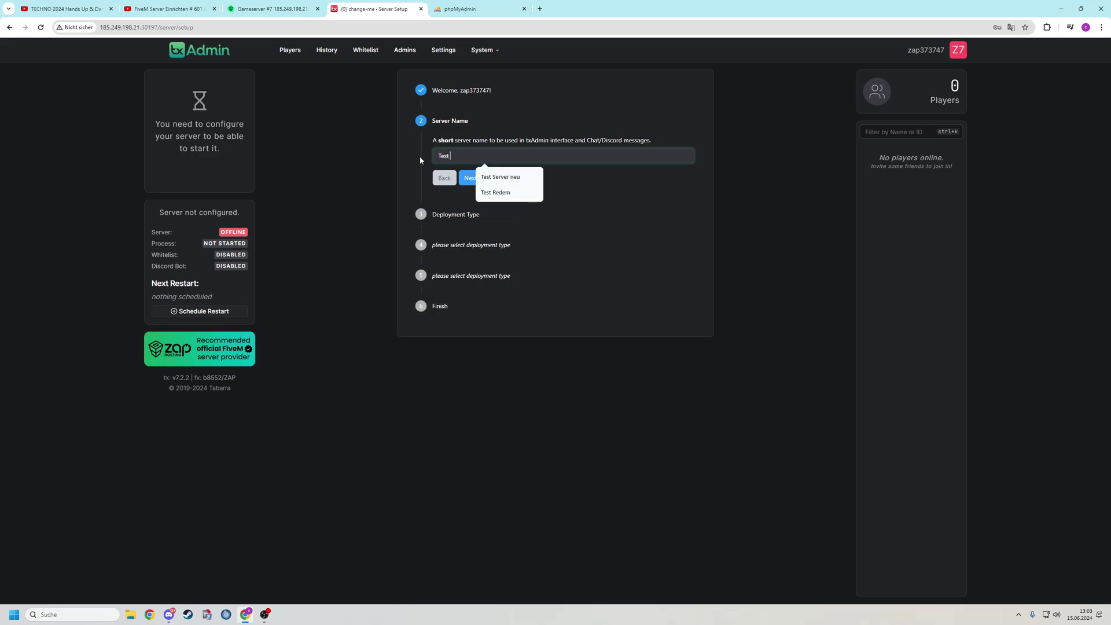
pyautogui.write('Server ')
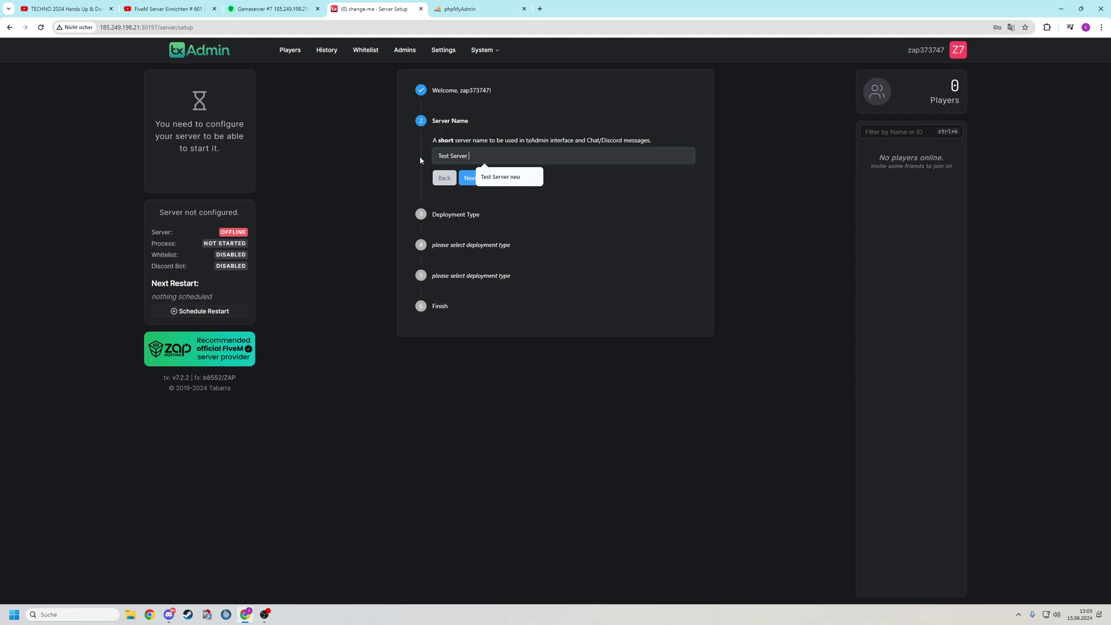
pyautogui.write('RedM')
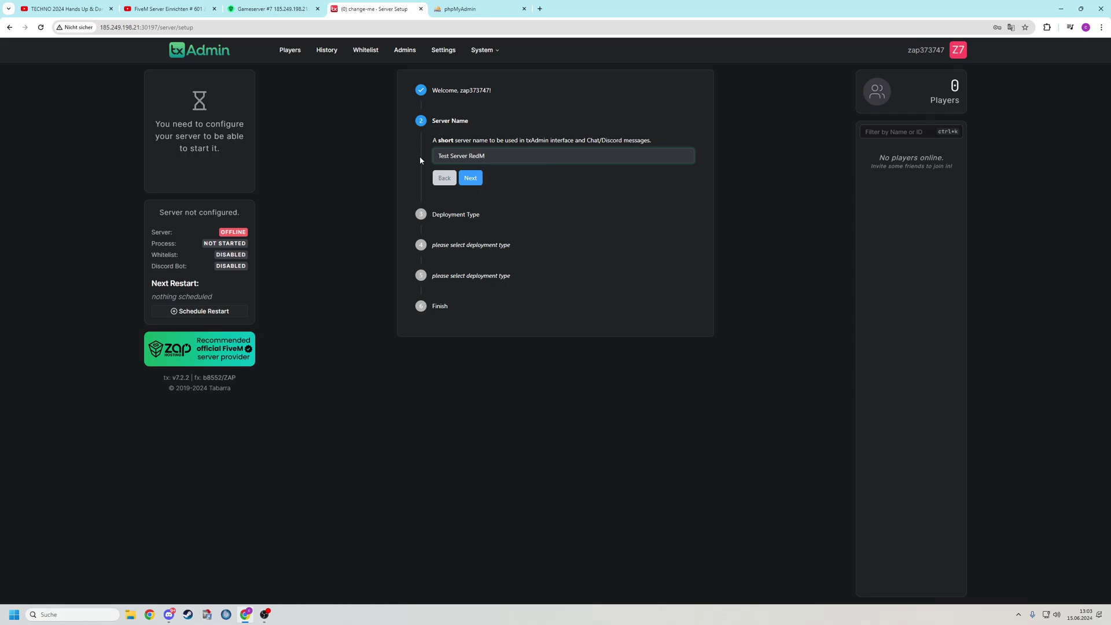
pyautogui.click(469, 178)
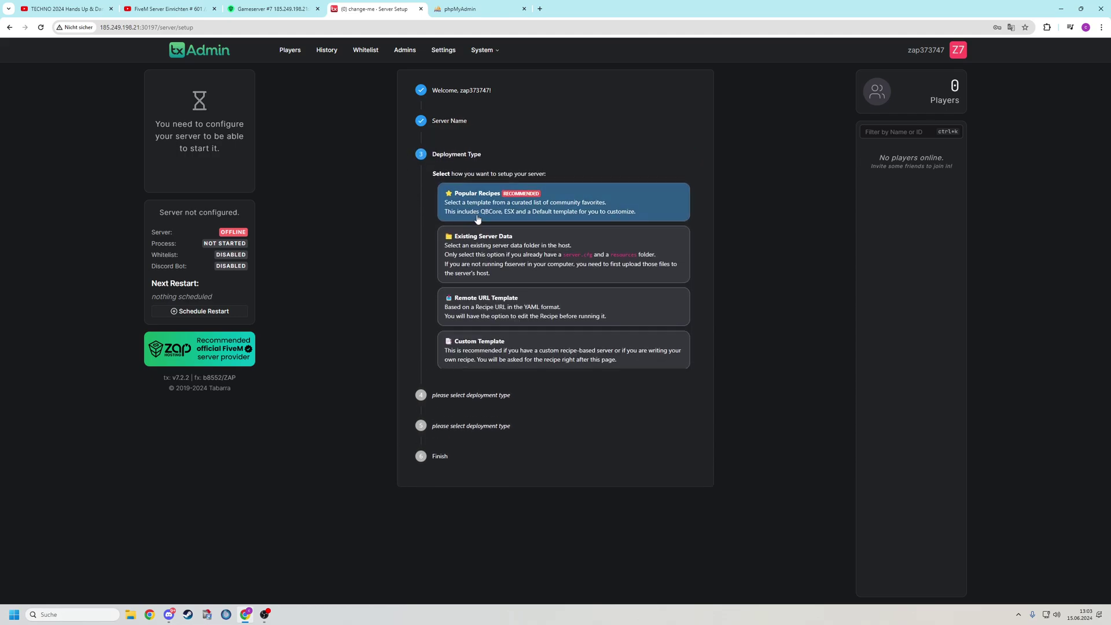
# Choose the VORP Core template from Popular Recipes, accept the suggested data location and continue to the Recipe Deployer.
pyautogui.click(477, 195)
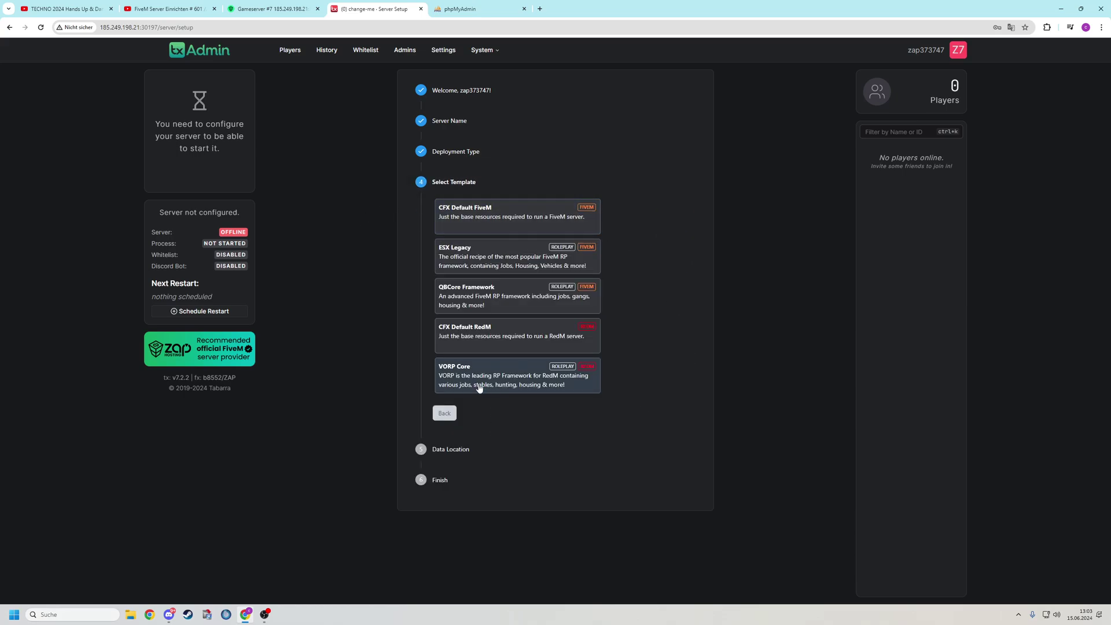
pyautogui.click(468, 379)
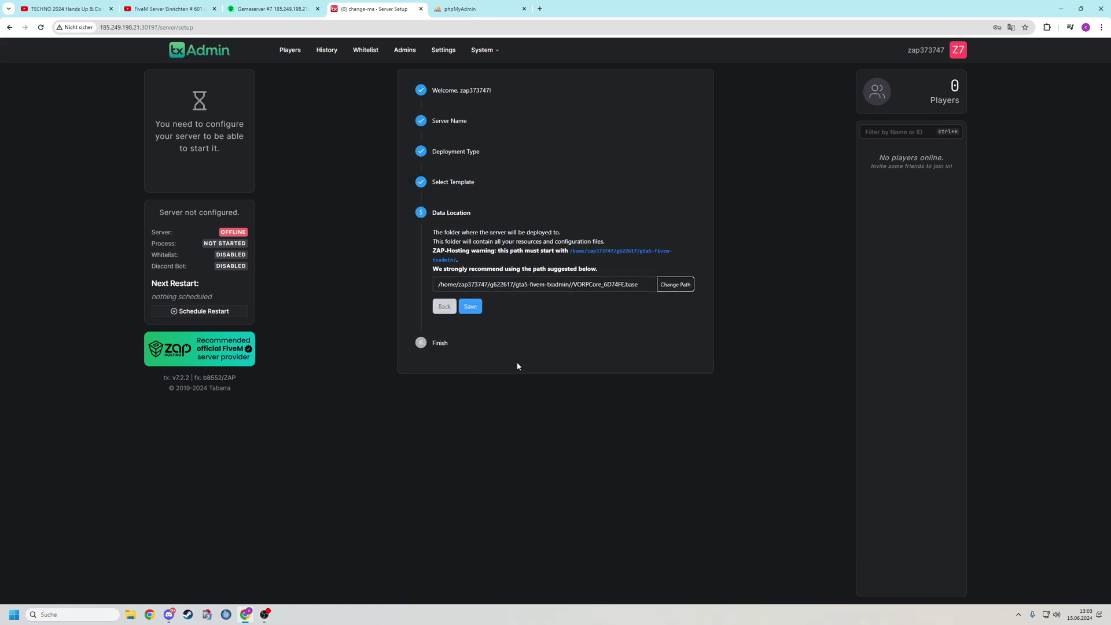
pyautogui.click(476, 305)
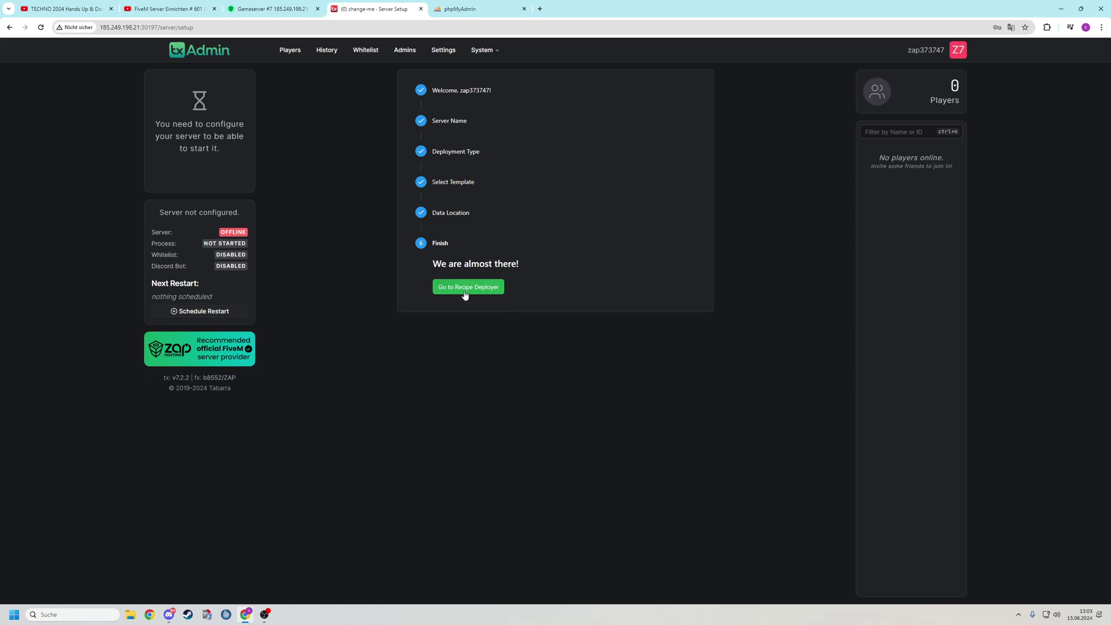
pyautogui.click(462, 292)
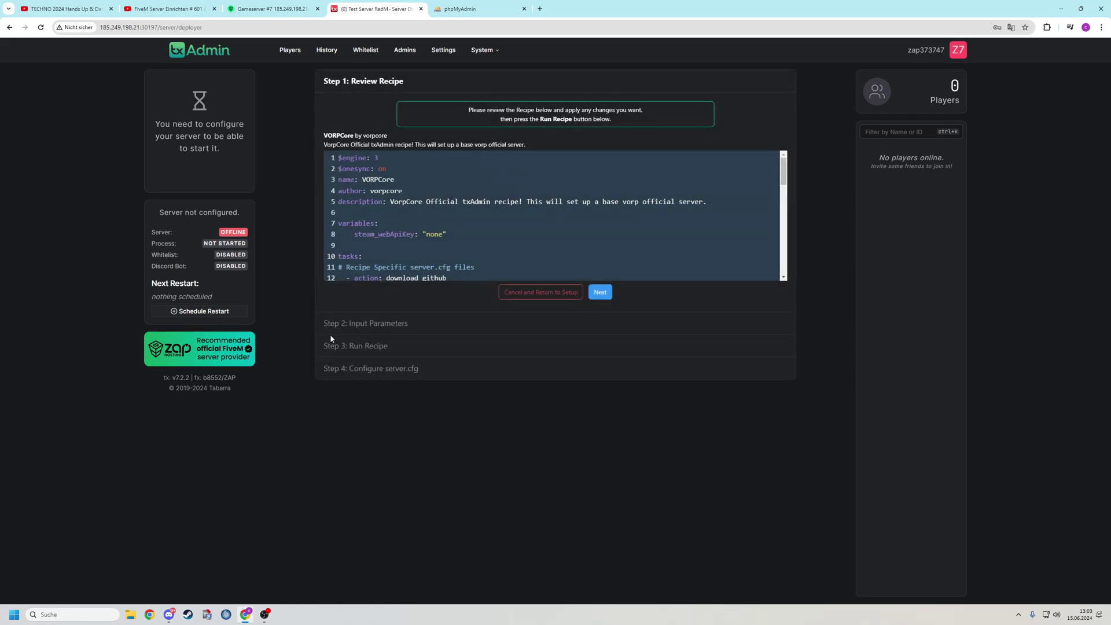
# Accept the VORPCore recipe, keep steam_webApiKey at none, run the recipe and continue to the server.cfg configuration.
pyautogui.click(599, 292)
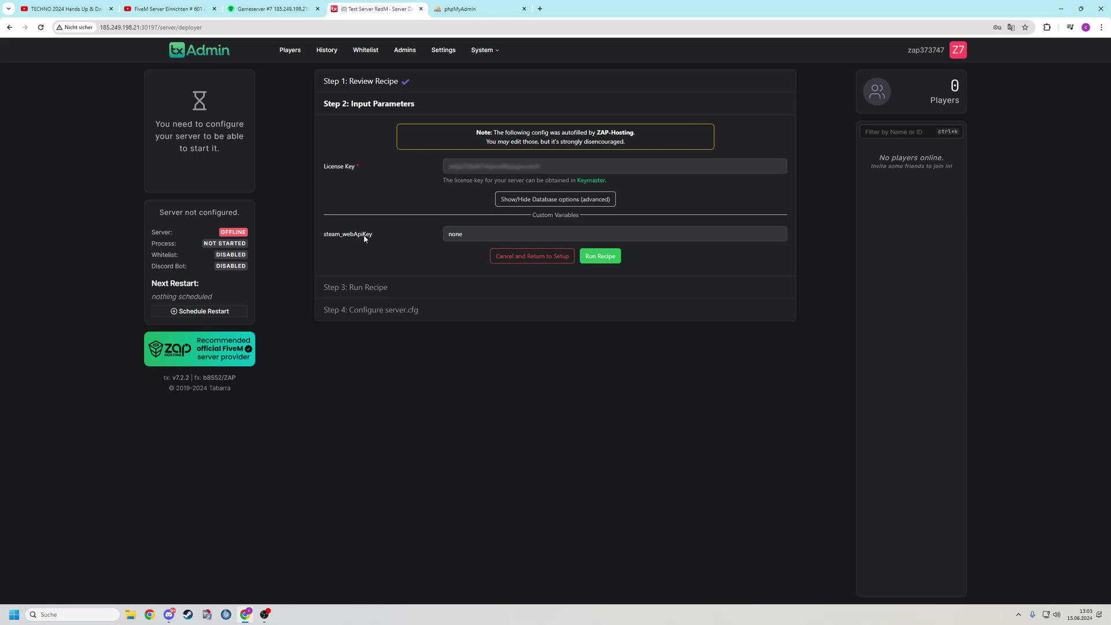
pyautogui.moveTo(483, 231); pyautogui.dragTo(428, 236)
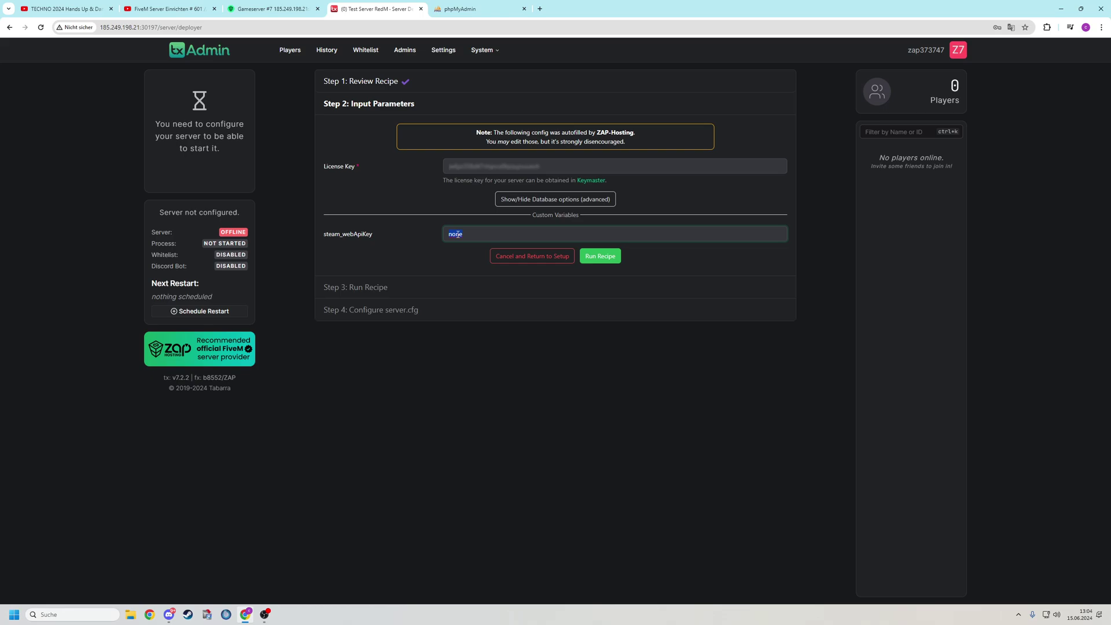
pyautogui.click(595, 263)
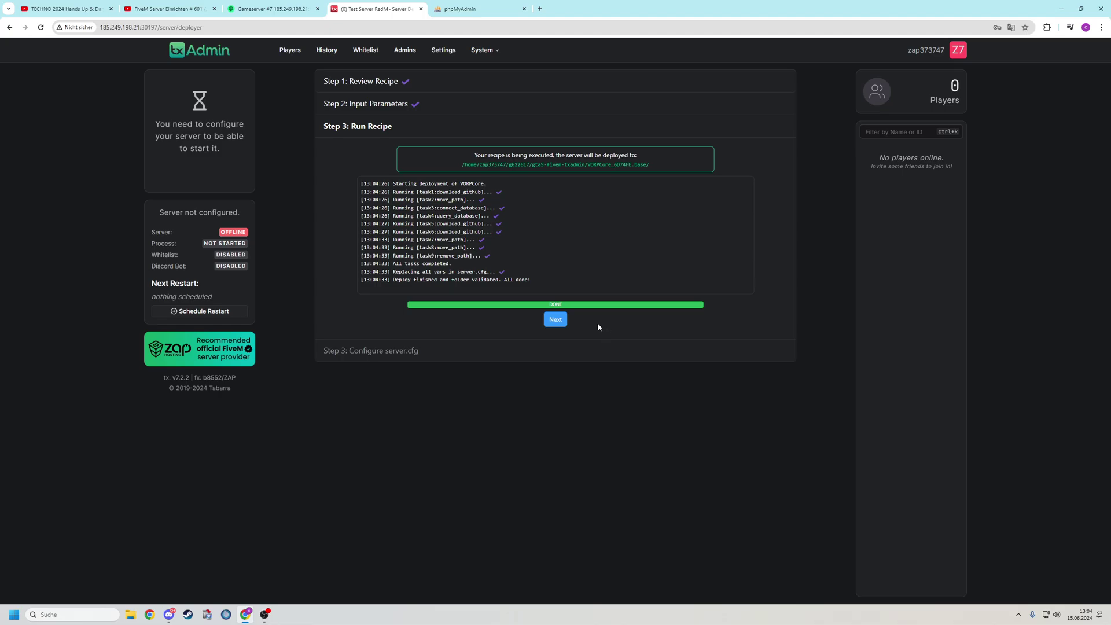
pyautogui.click(556, 322)
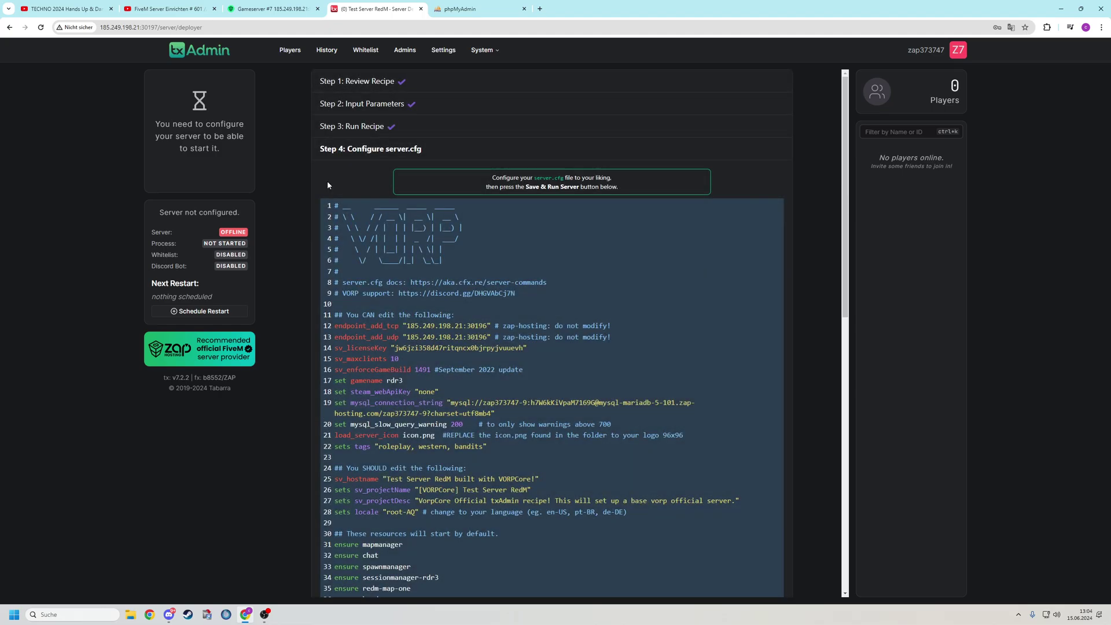
# Review the first server.cfg settings and set both sv_hostname and sv_projectName to "BG Test Server".
pyautogui.scroll(-1, 328, 185)
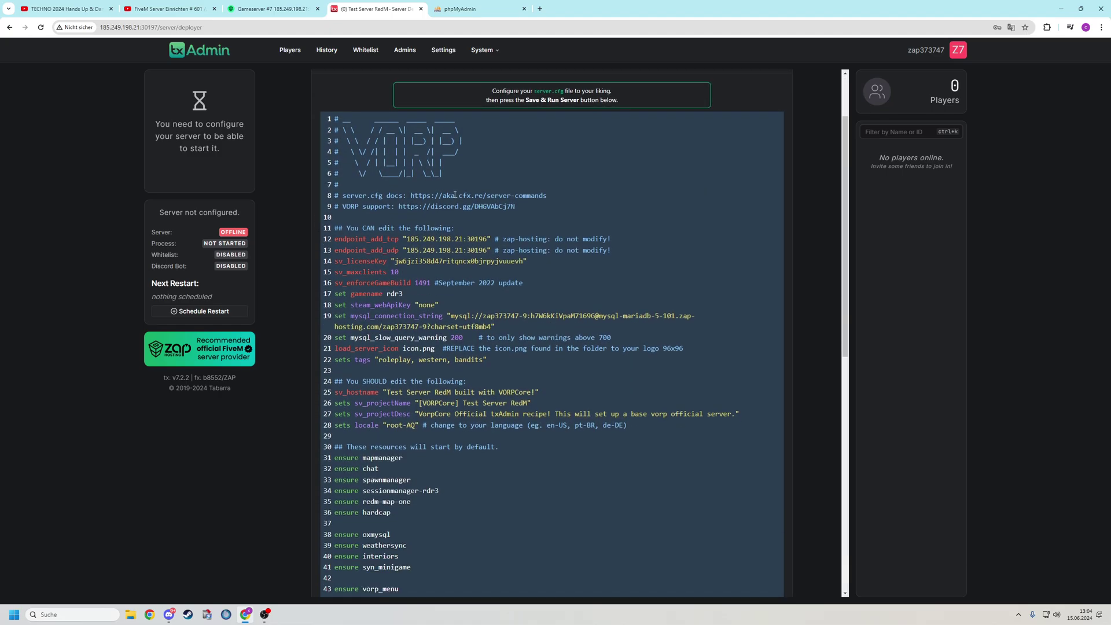
pyautogui.scroll(-1, 455, 211)
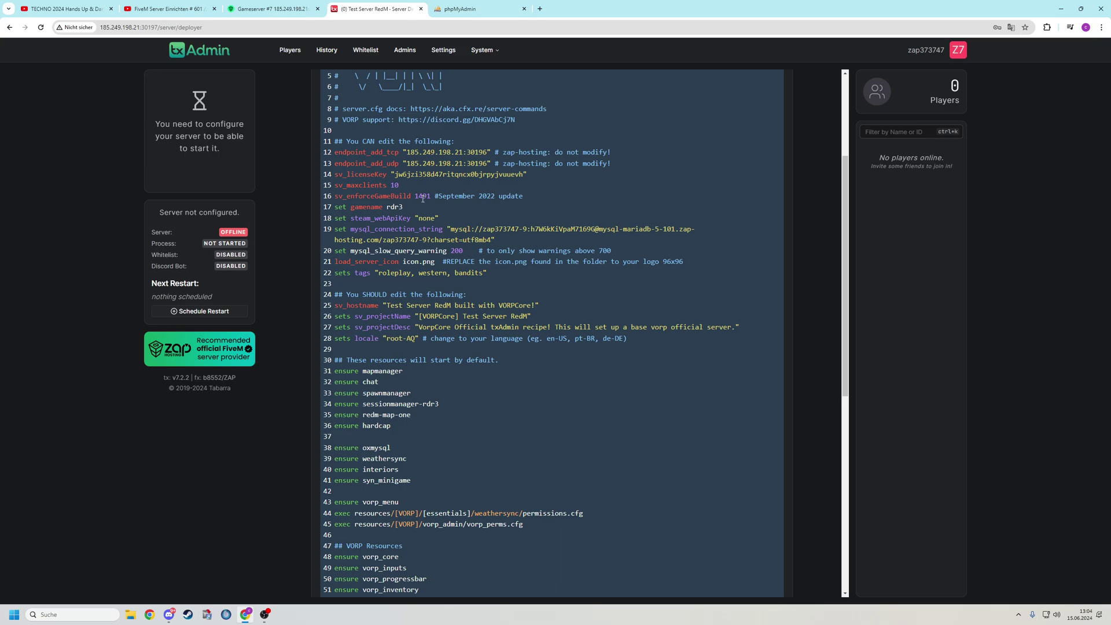
pyautogui.scroll(-1, 422, 199)
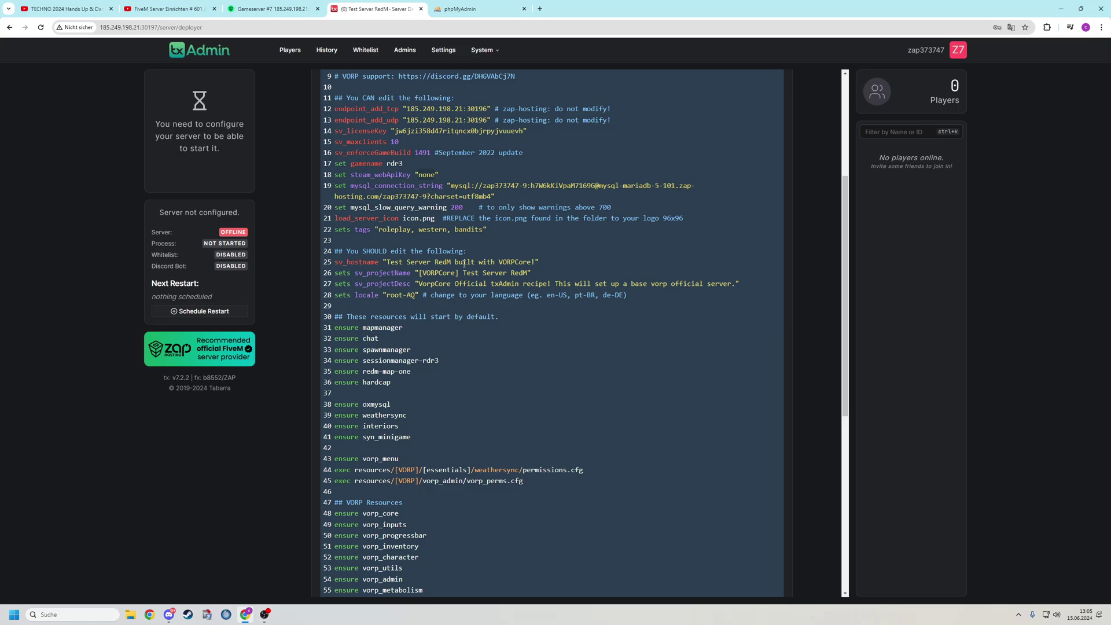
pyautogui.scroll(-1, 464, 264)
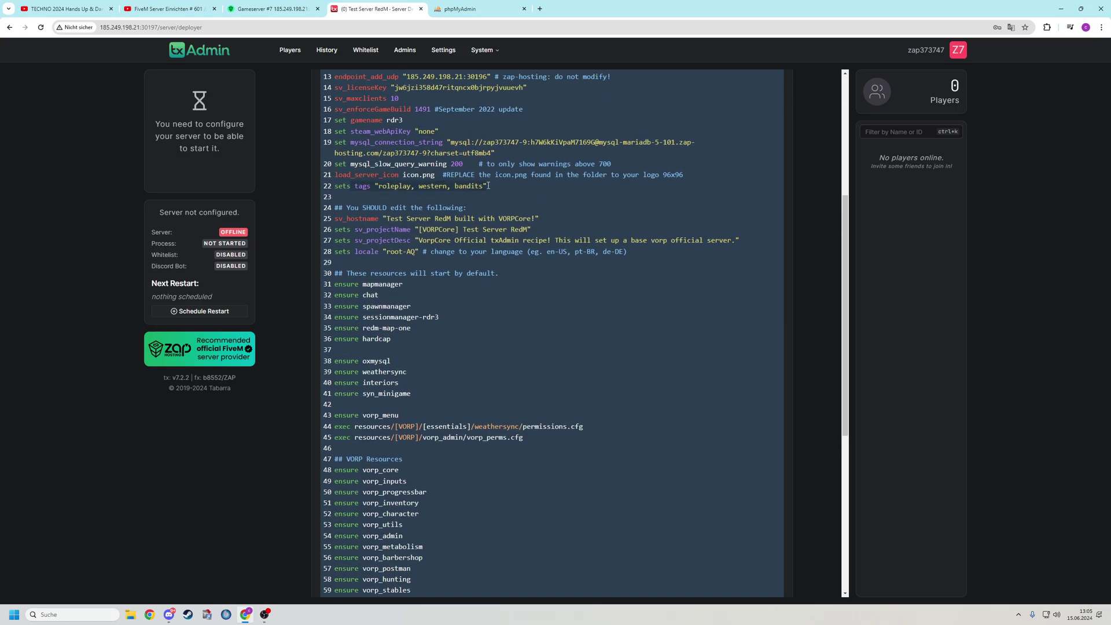
pyautogui.click(488, 186)
pyautogui.scroll(-1, 436, 223)
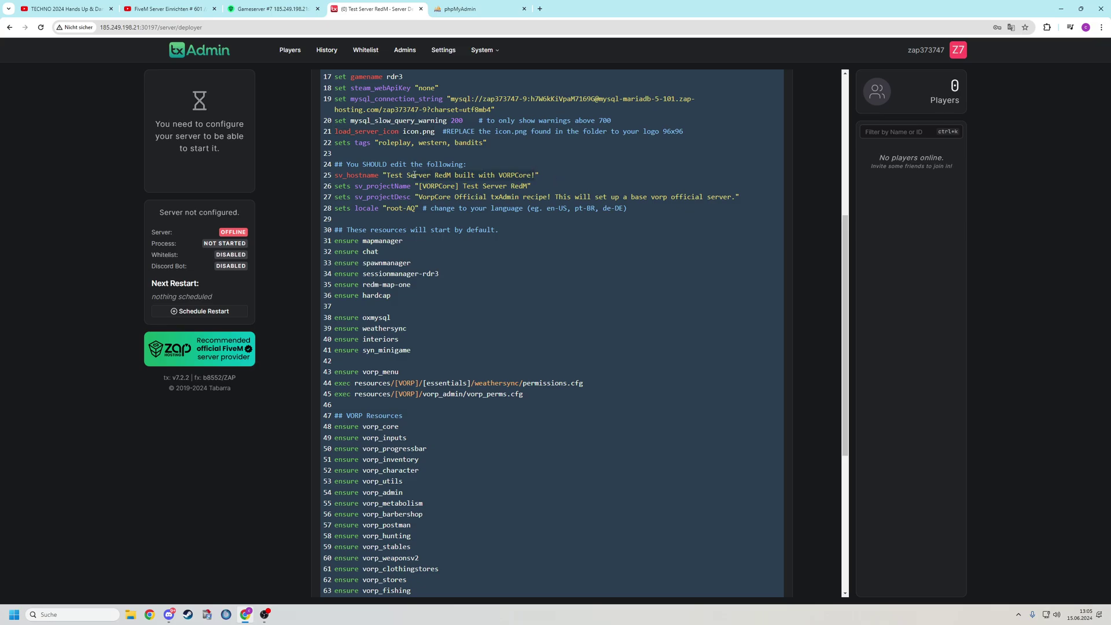
pyautogui.hotkey('shift', 'End')
pyautogui.hotkey('shift', 'Left')
pyautogui.write('BG Test Server')
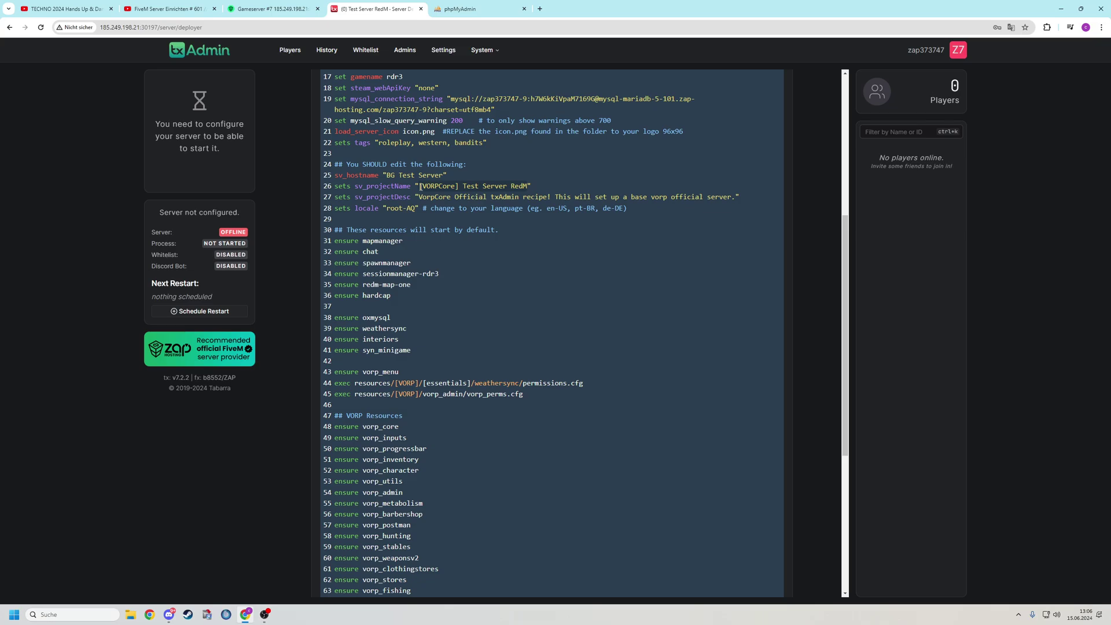
pyautogui.moveTo(420, 187); pyautogui.dragTo(528, 187)
pyautogui.write('BG Test Server')
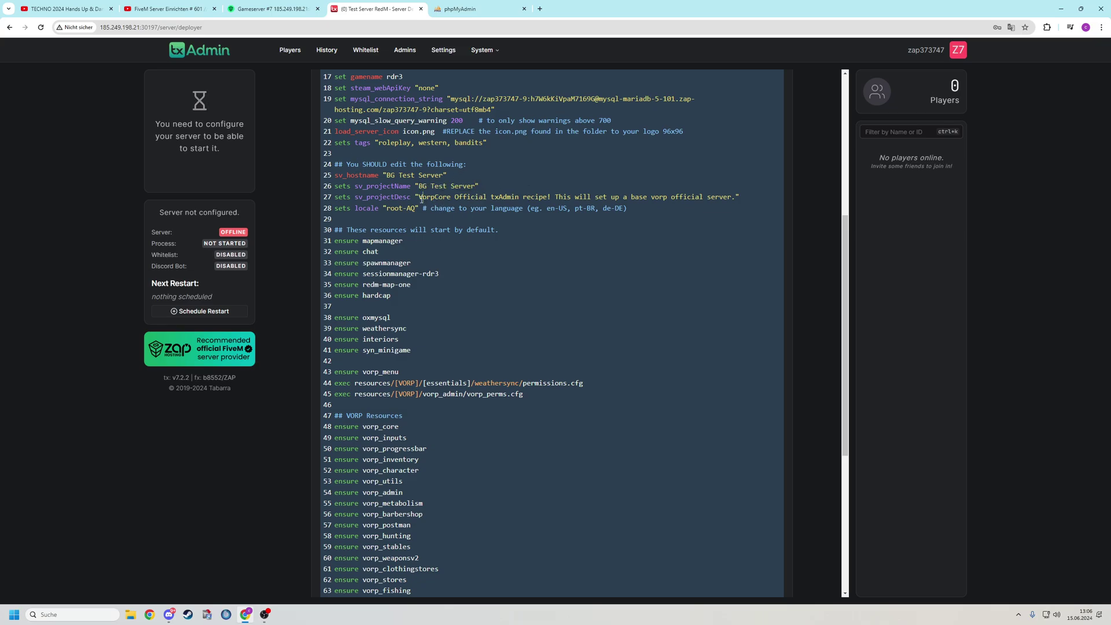
# Set sv_projectDesc to "Das ist ein test Server" and the locale to "de-DE" in server.cfg.
pyautogui.moveTo(419, 197); pyautogui.dragTo(734, 200)
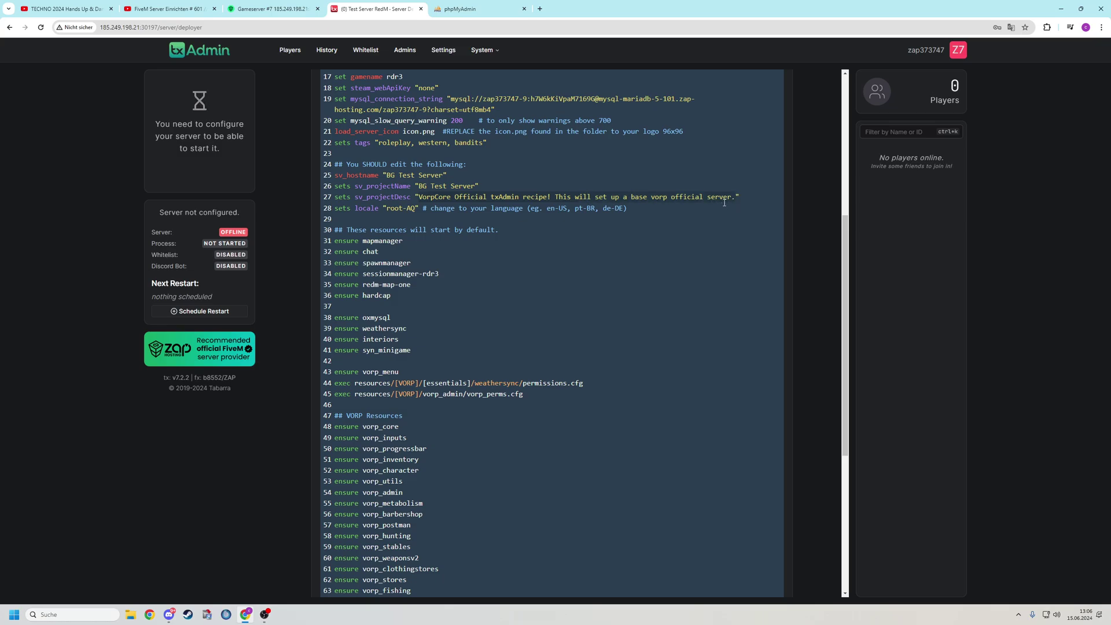
pyautogui.write('Das ist ei')
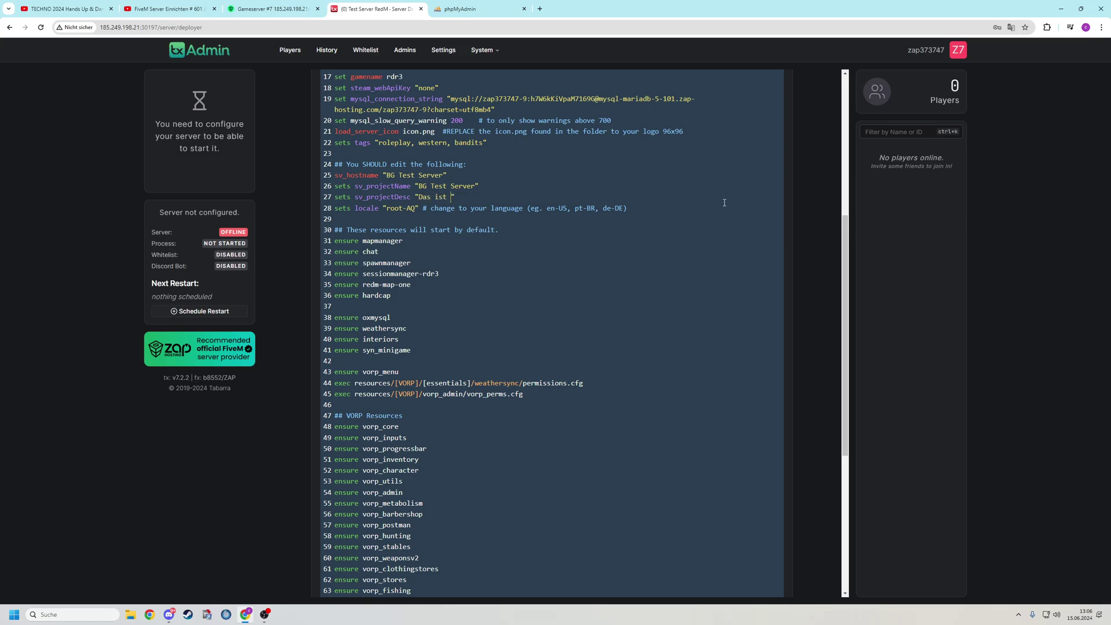
pyautogui.write('n test Server')
pyautogui.moveTo(386, 208); pyautogui.dragTo(416, 208)
pyautogui.write('de-DE')
# Look through the remaining resource and admin entries in server.cfg, and save the file and run the server.
pyautogui.scroll(-3, 386, 192)
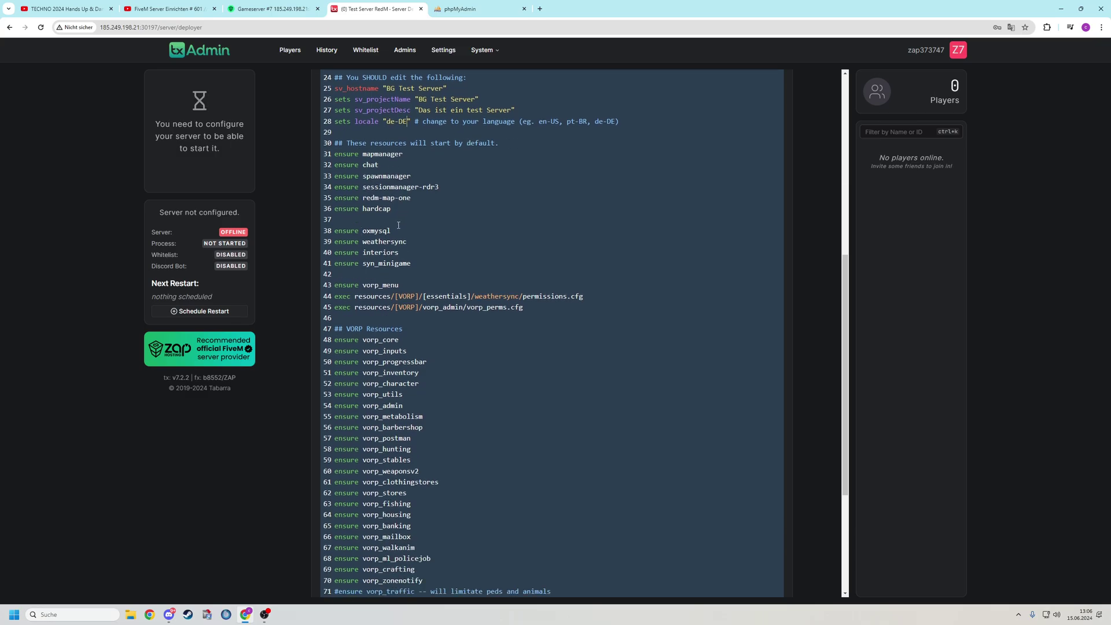
pyautogui.scroll(-6, 398, 228)
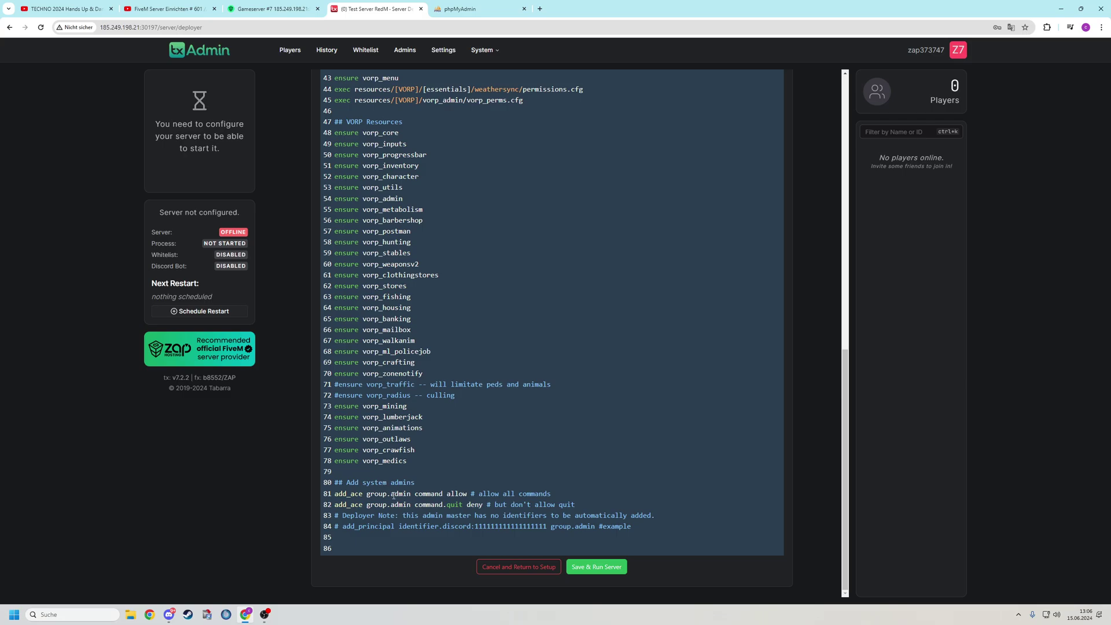
pyautogui.click(598, 567)
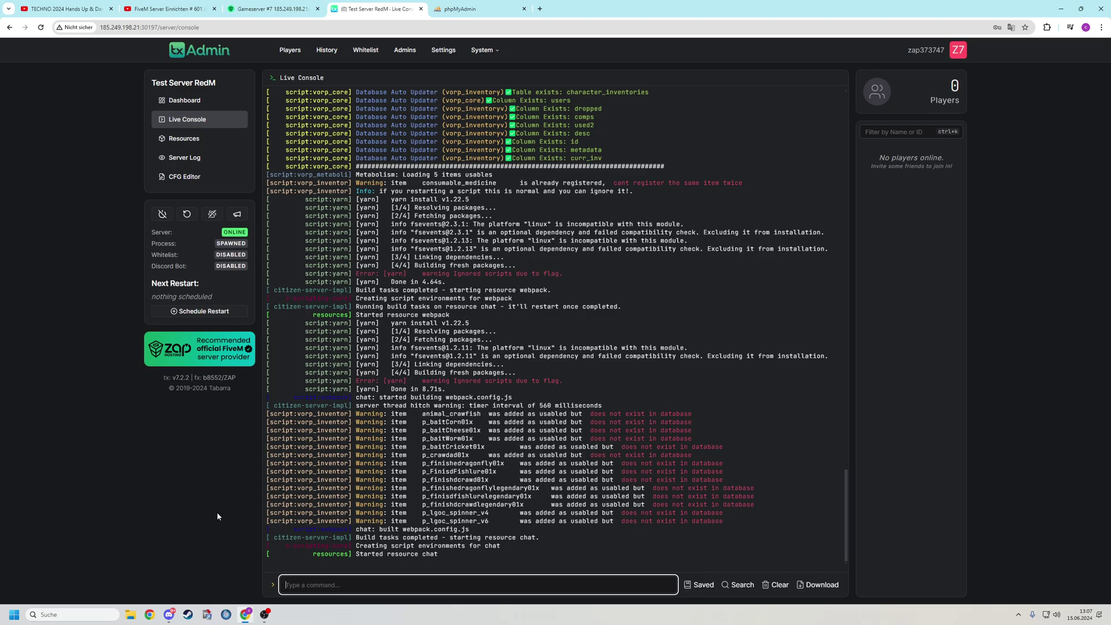
# Check the final startup line in the live console and restart the server, confirming the restart.
pyautogui.moveTo(443, 554); pyautogui.dragTo(356, 555)
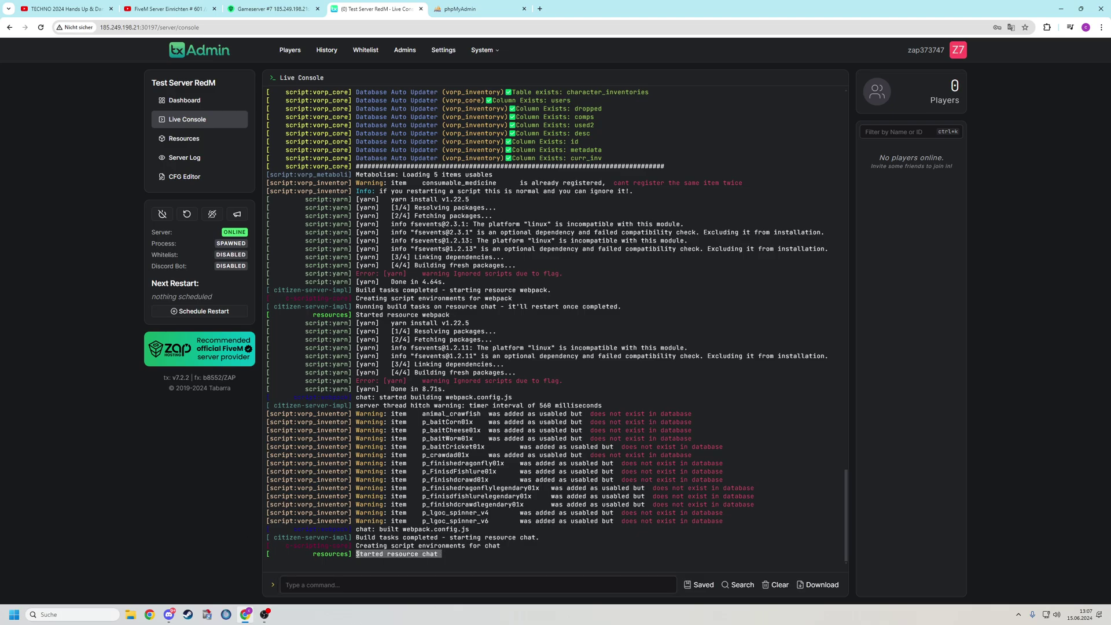
pyautogui.click(451, 555)
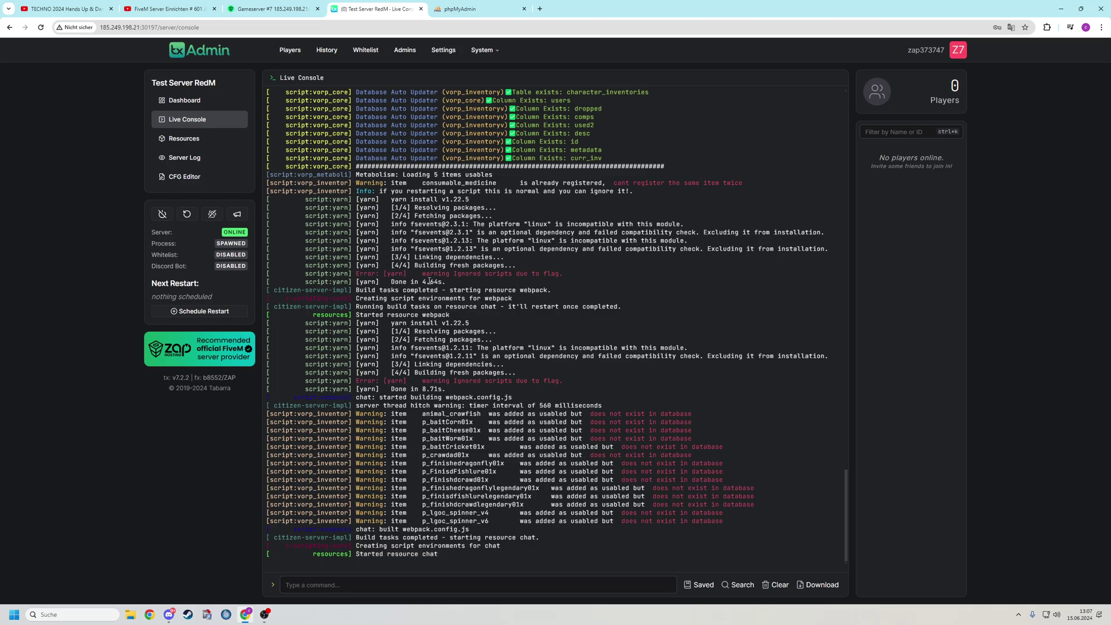
pyautogui.click(186, 213)
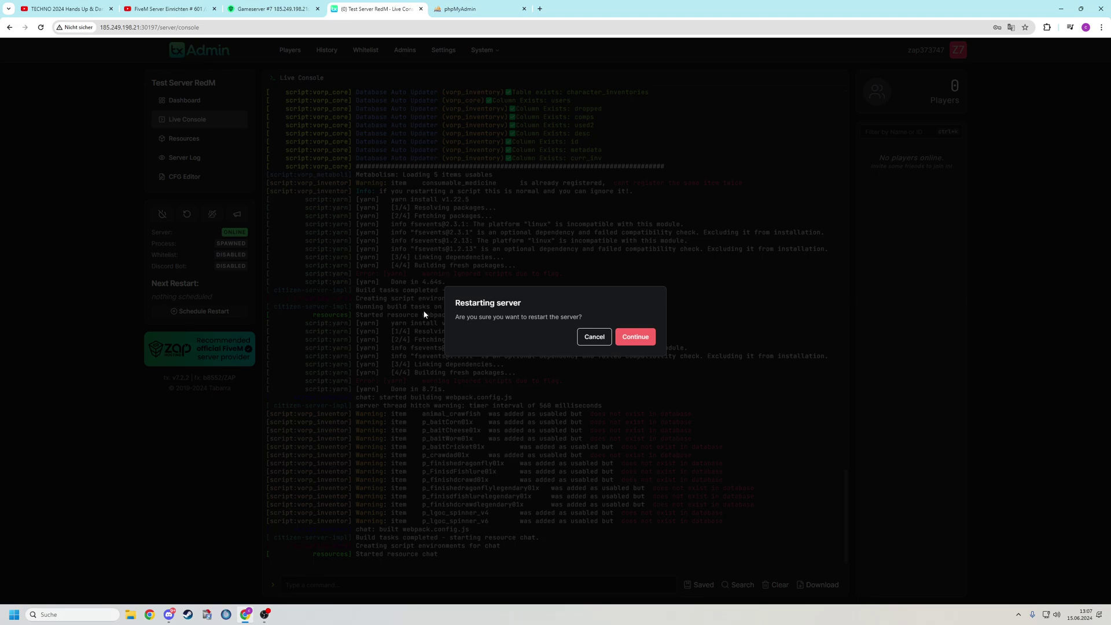
pyautogui.click(623, 341)
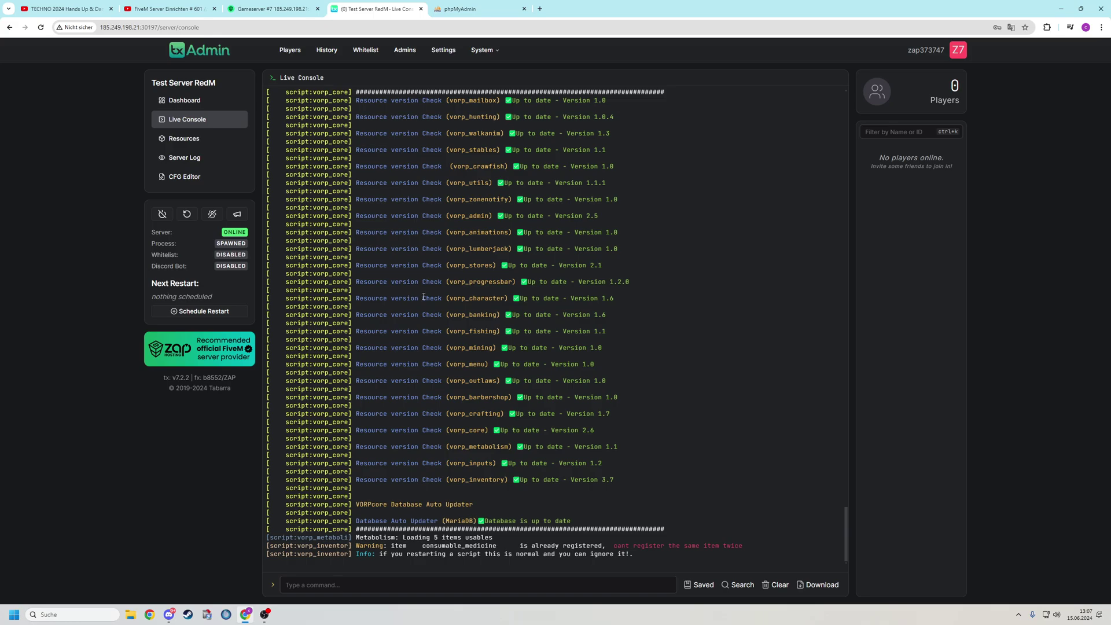
# Examine the live console output after the restart, covering the VORPcore version checks, database updater and inventory item warnings.
pyautogui.scroll(5, 423, 297)
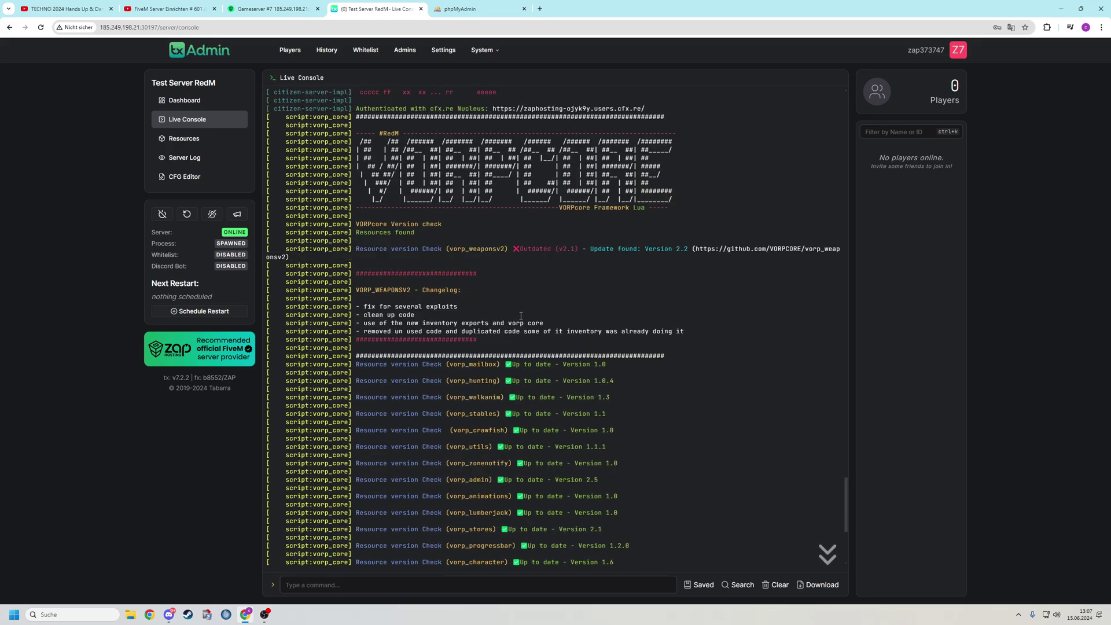
pyautogui.scroll(-5, 536, 316)
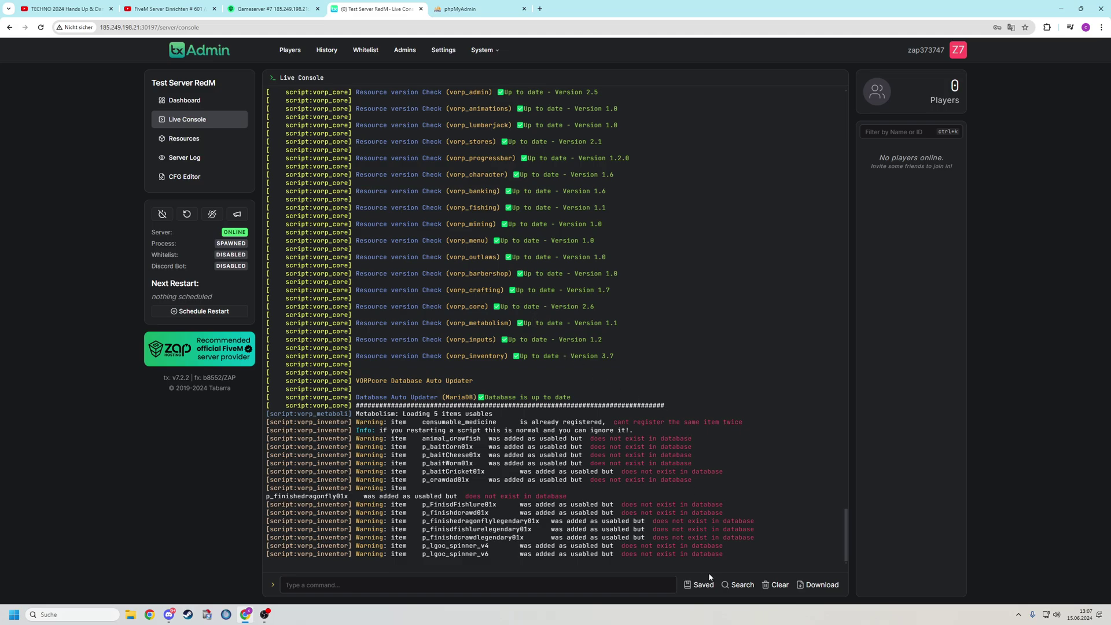
pyautogui.moveTo(720, 556); pyautogui.dragTo(267, 422)
pyautogui.click(568, 462)
pyautogui.scroll(5, 491, 347)
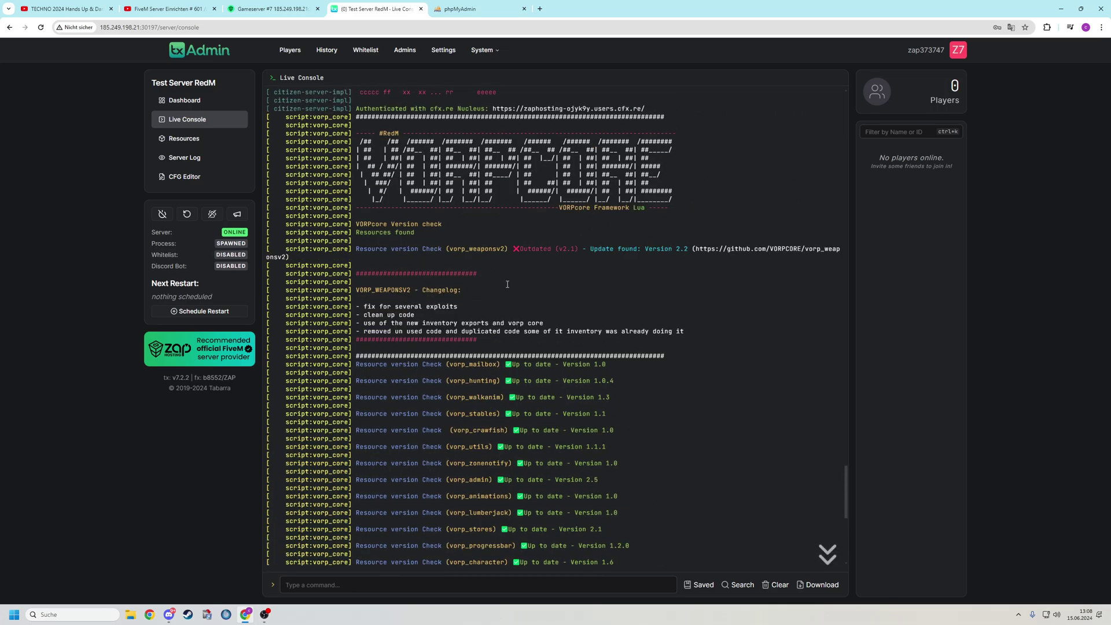
pyautogui.scroll(2, 632, 250)
pyautogui.scroll(-5, 579, 289)
pyautogui.scroll(-3, 532, 359)
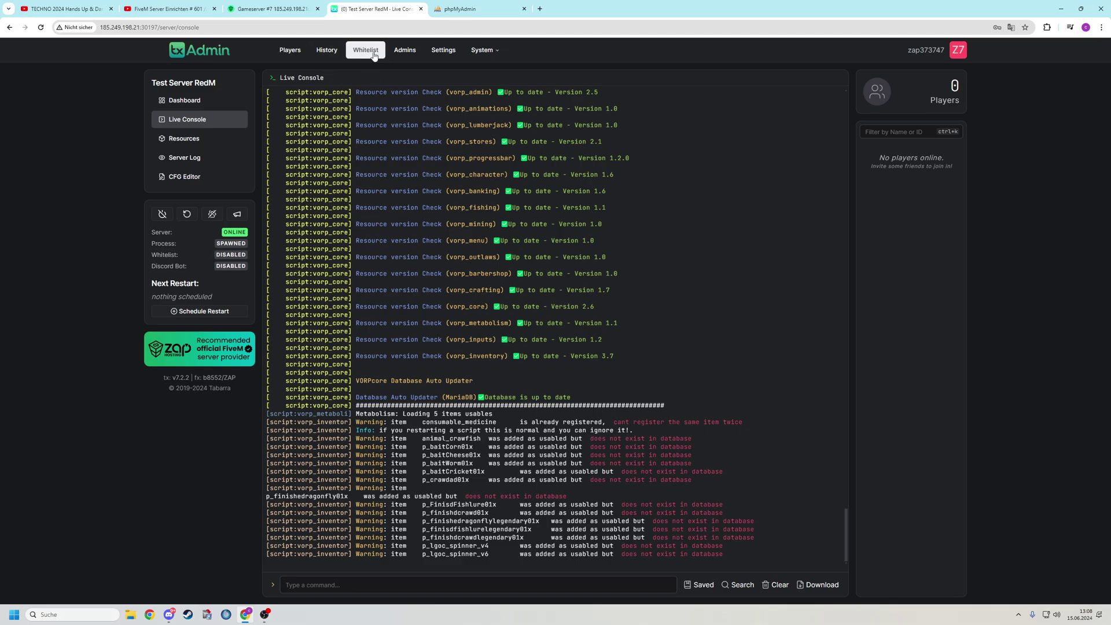
# Set the language in txAdmin's global settings to German, keep the server name, and save.
pyautogui.click(446, 51)
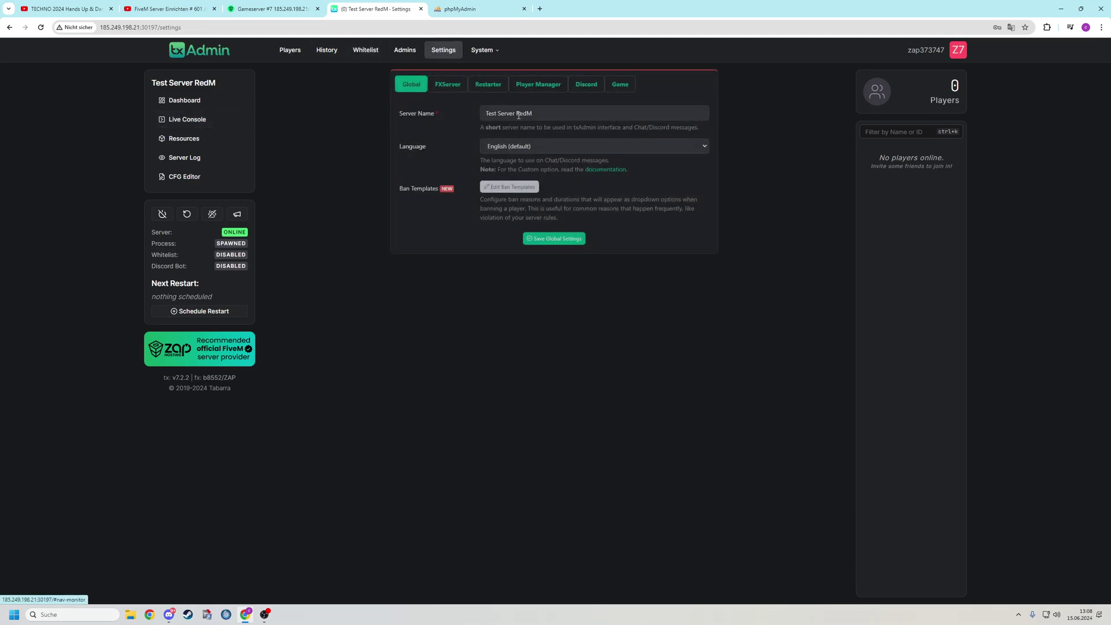
pyautogui.tripleClick(547, 114)
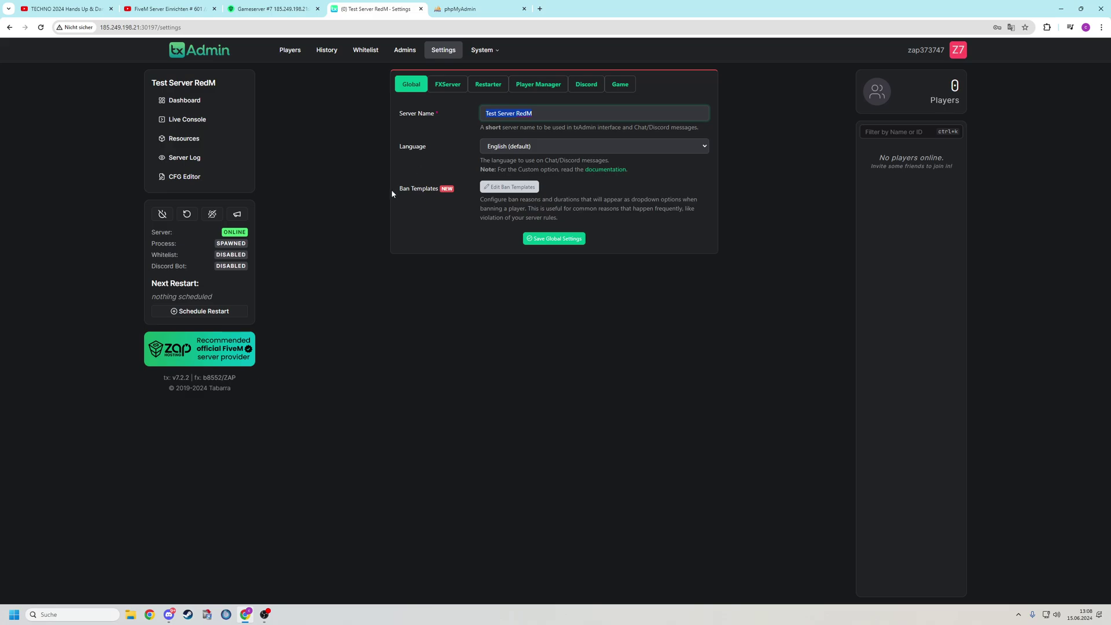
pyautogui.click(543, 147)
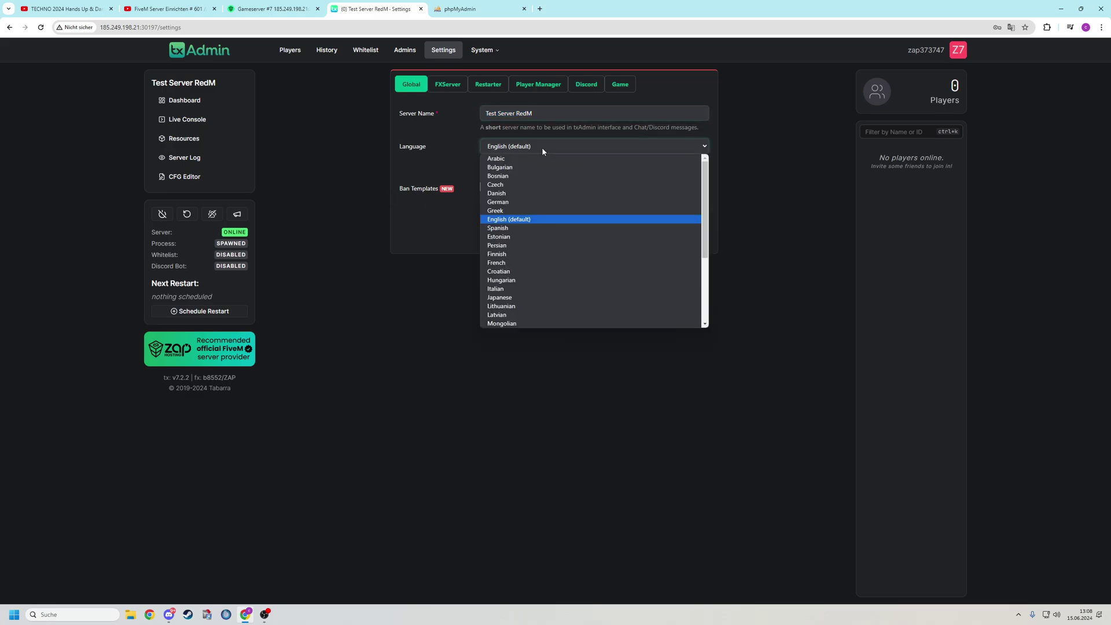
pyautogui.click(515, 200)
pyautogui.click(558, 237)
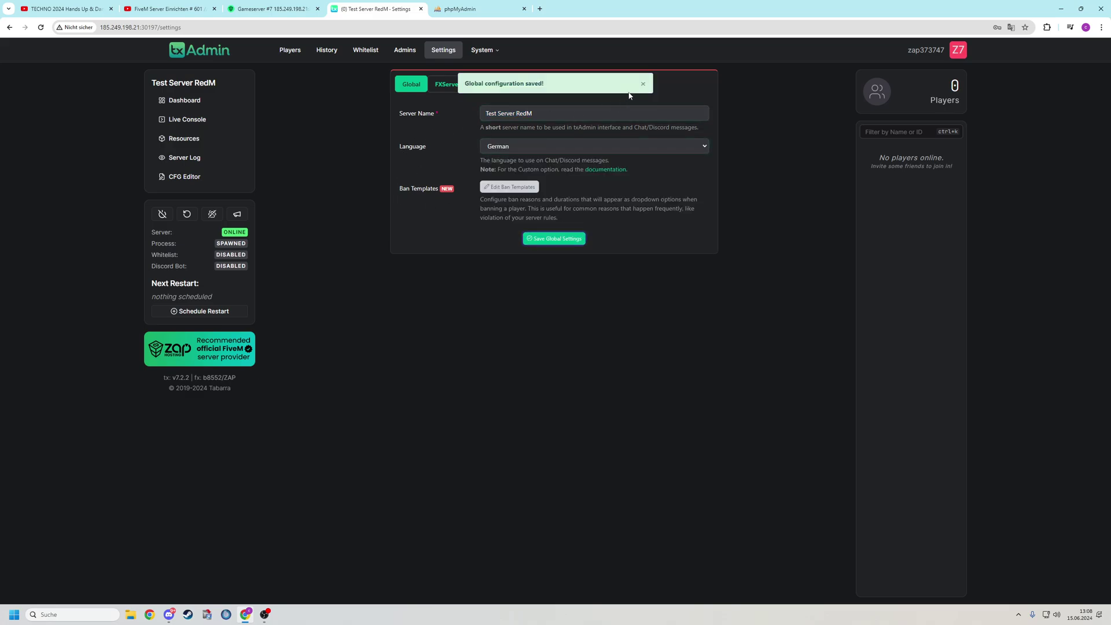
# Look over the FXServer settings, and set the scheduled restarts to 06:00, 12:00, 18:00, 00:00 and save them.
pyautogui.click(448, 85)
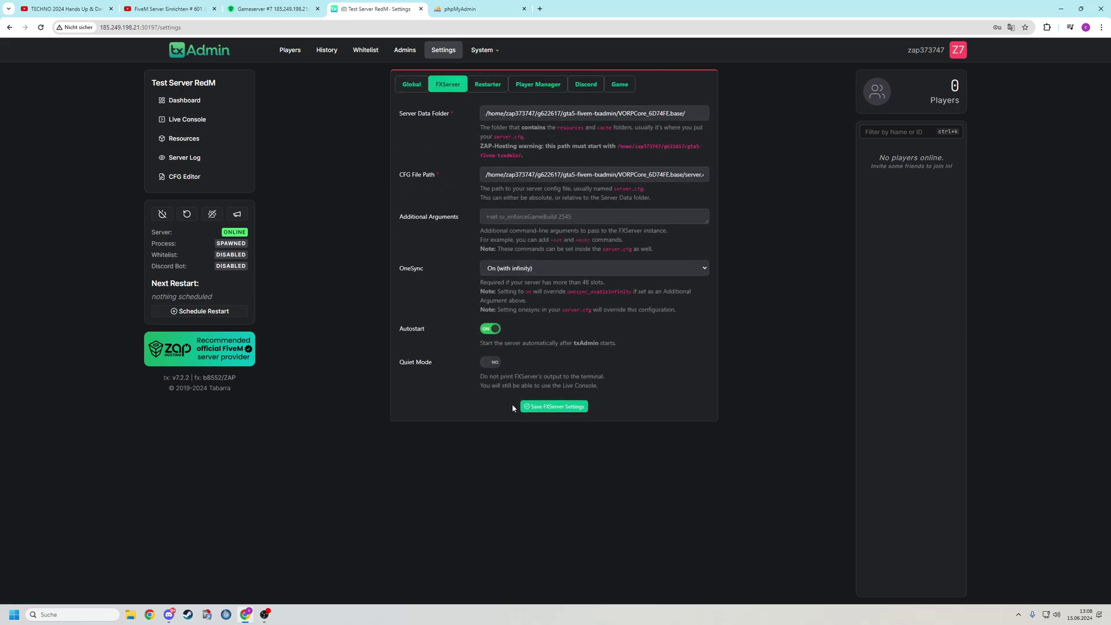
pyautogui.click(489, 87)
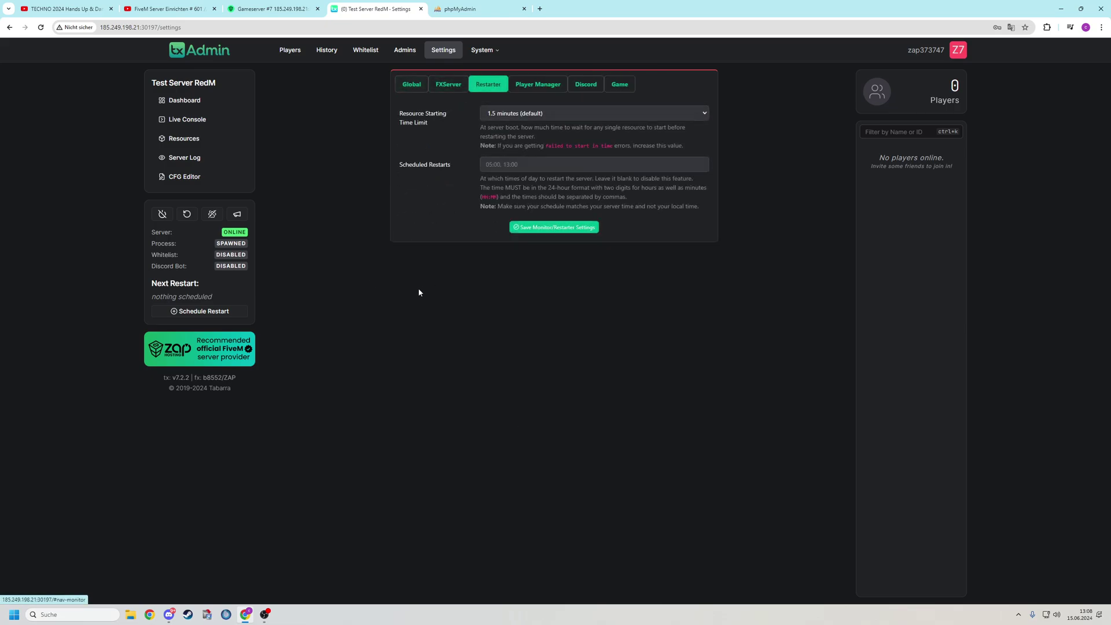
pyautogui.click(529, 164)
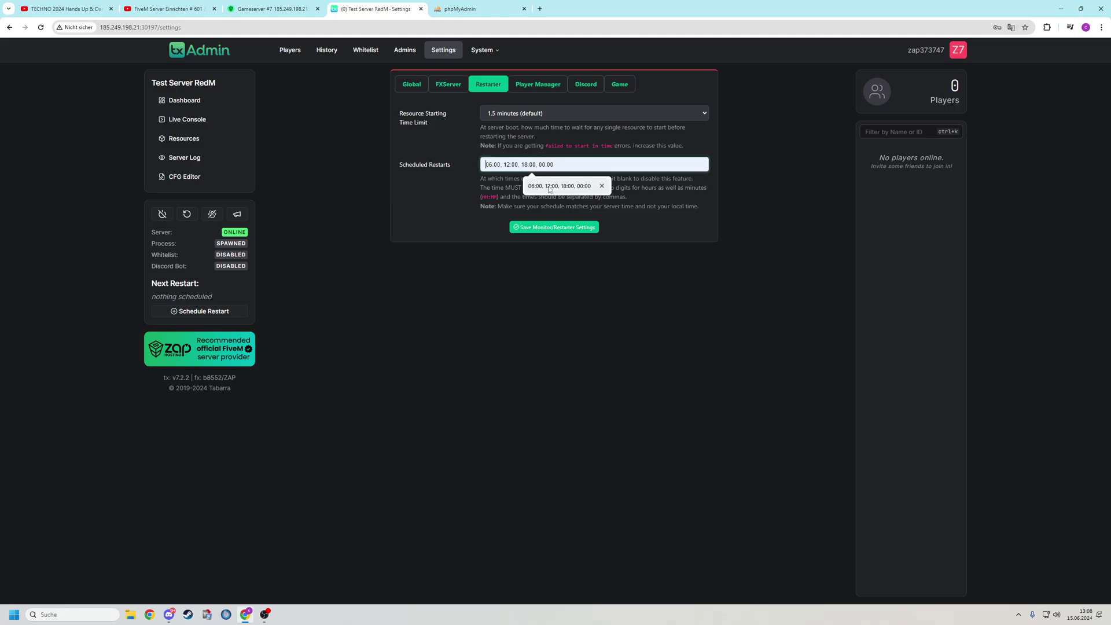
pyautogui.click(556, 186)
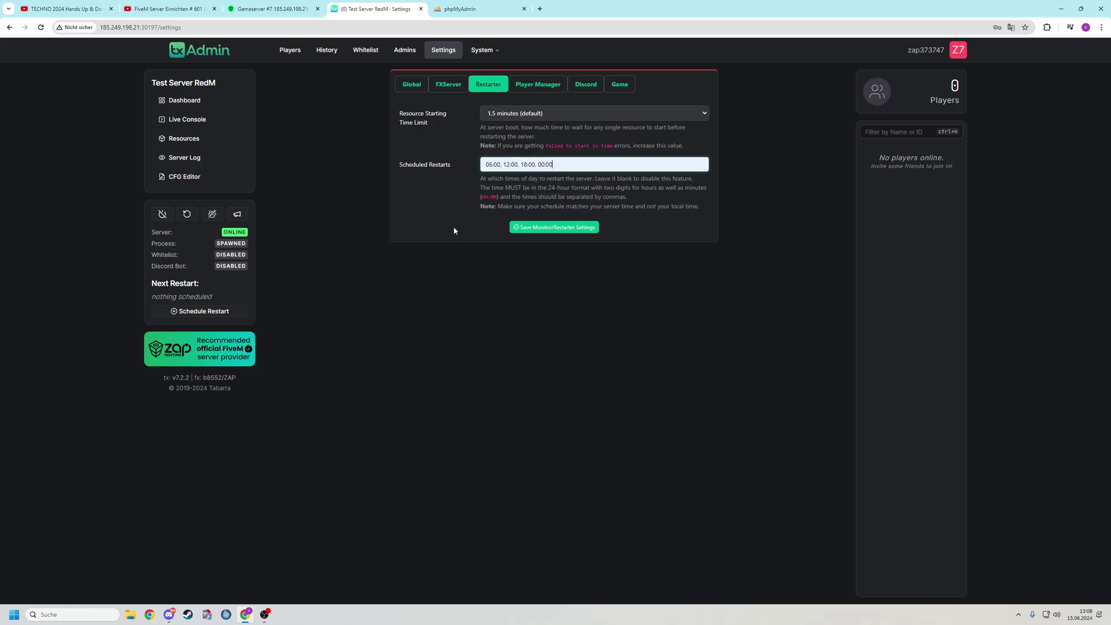
pyautogui.click(571, 228)
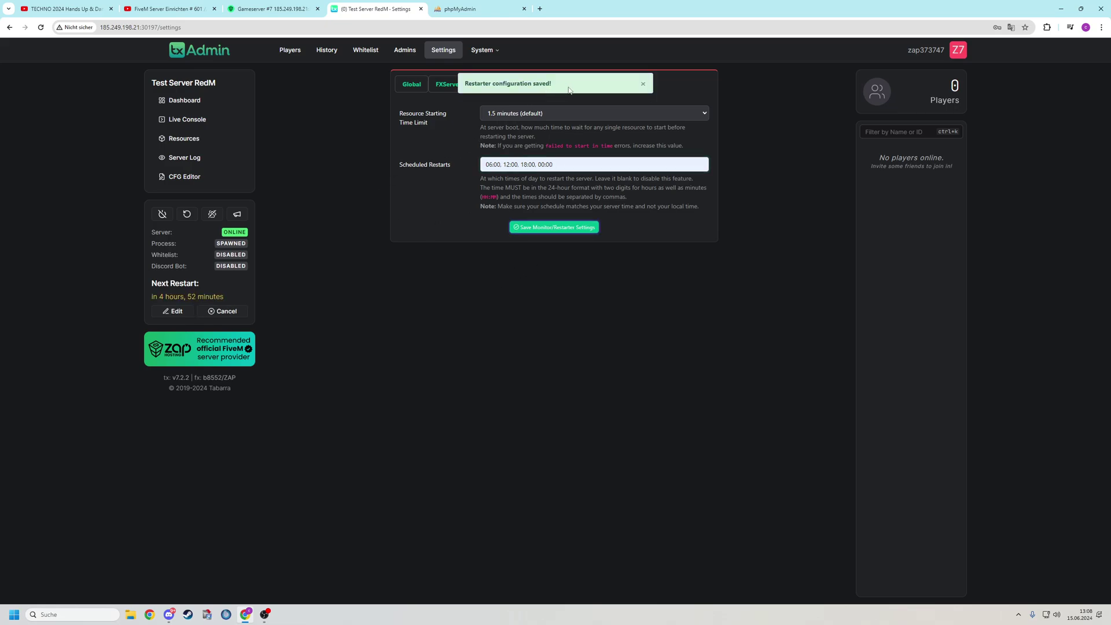
pyautogui.click(642, 84)
# Set the player manager's whitelist mode to Approved License, review the whitelist and ban rejection messages, and save.
pyautogui.click(538, 86)
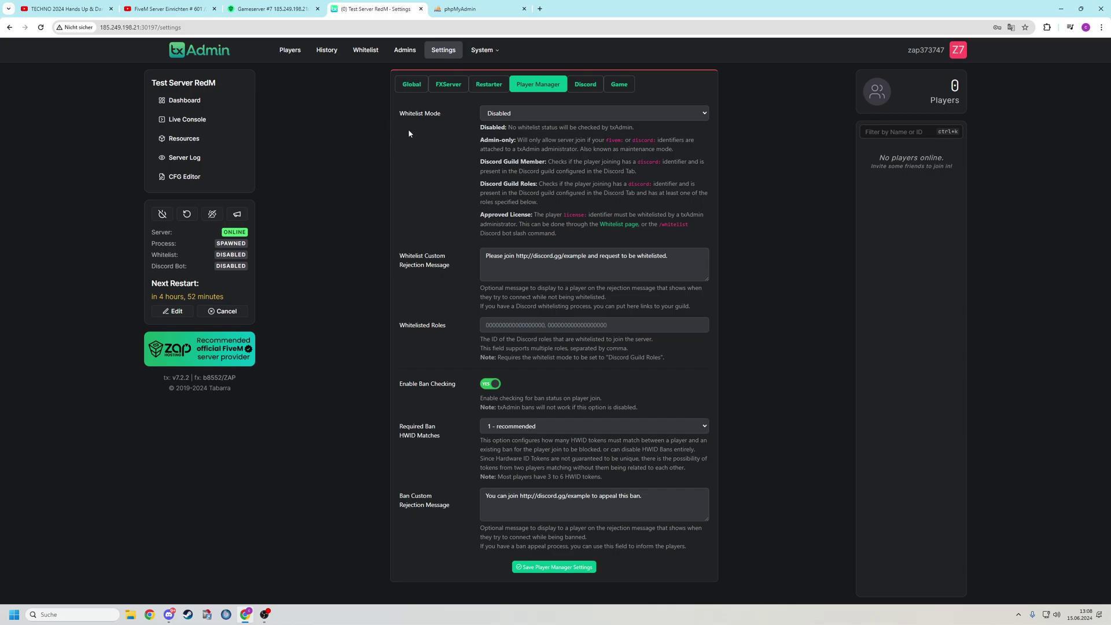
pyautogui.click(520, 115)
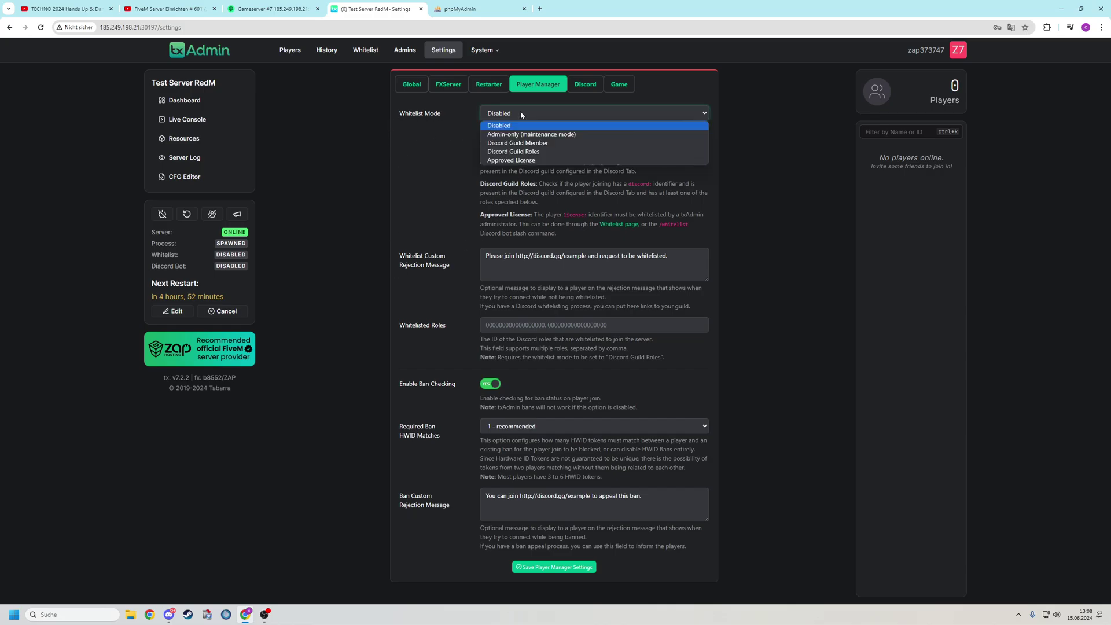
pyautogui.click(520, 161)
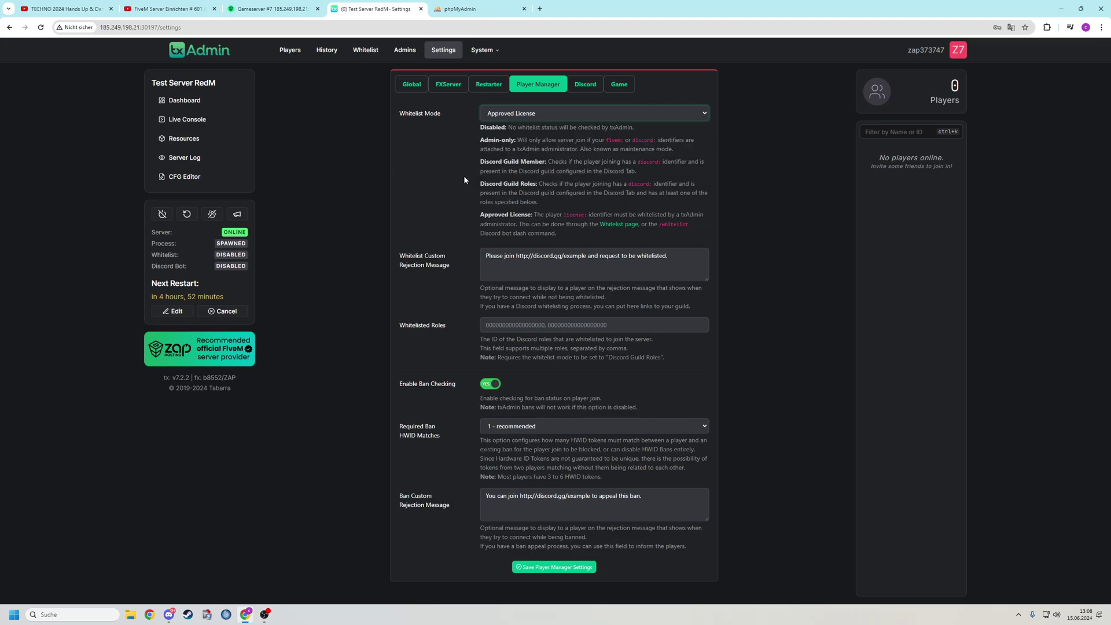
pyautogui.moveTo(676, 257); pyautogui.dragTo(536, 256)
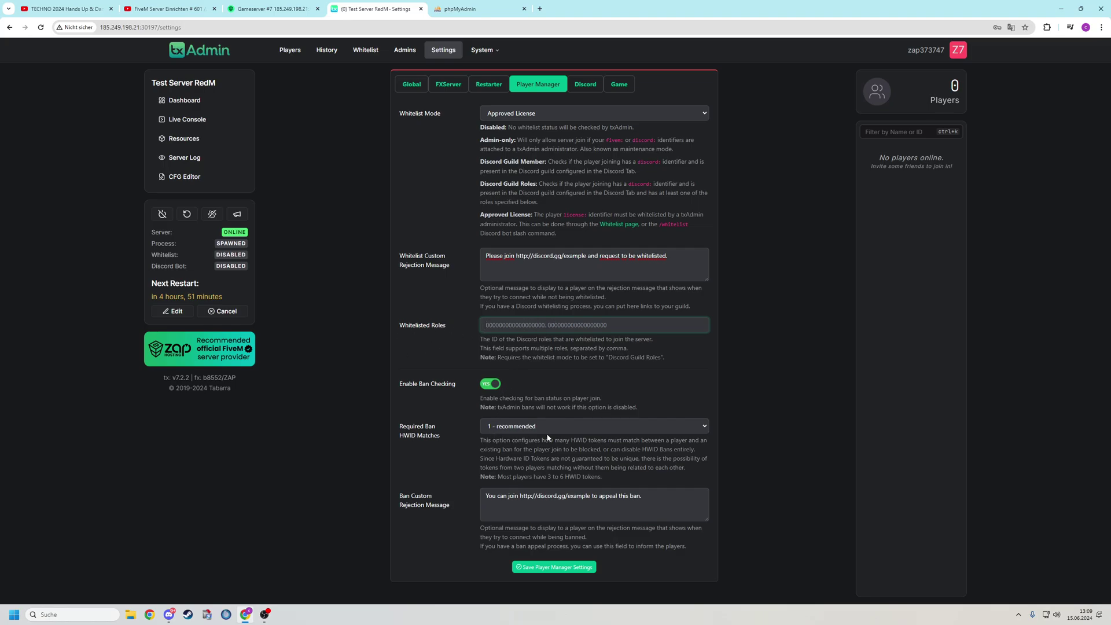
pyautogui.moveTo(643, 496); pyautogui.dragTo(538, 497)
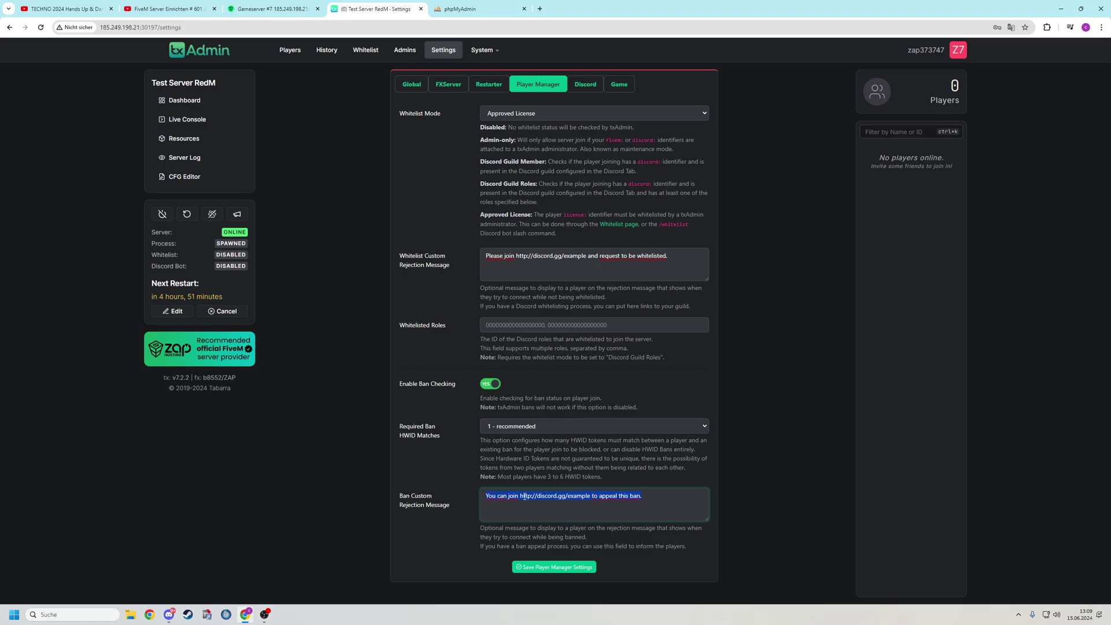
pyautogui.click(558, 570)
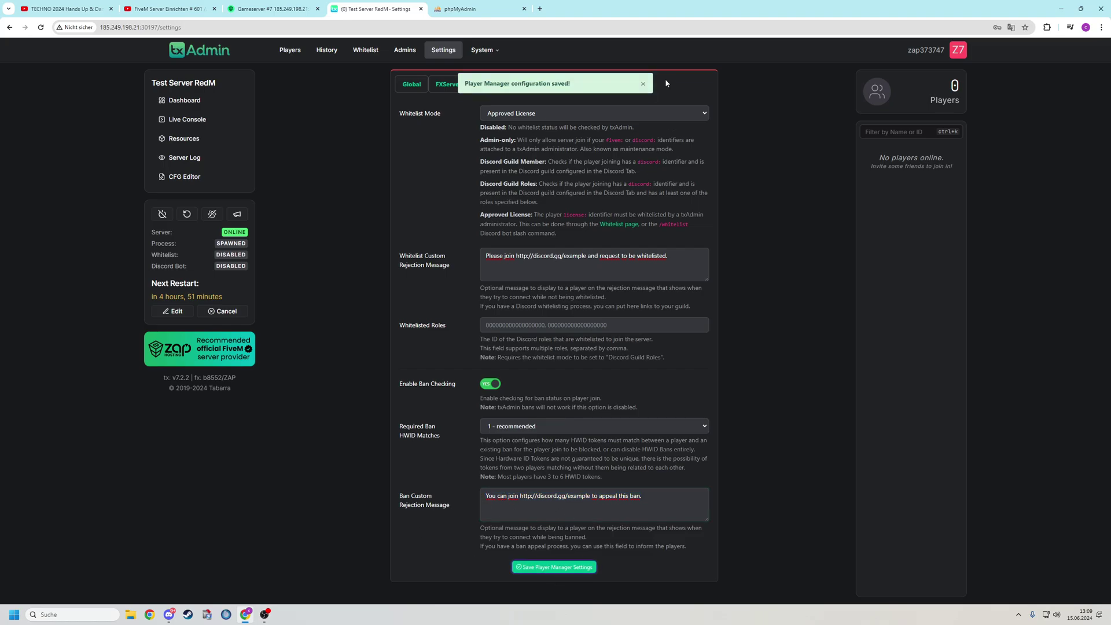
pyautogui.click(643, 84)
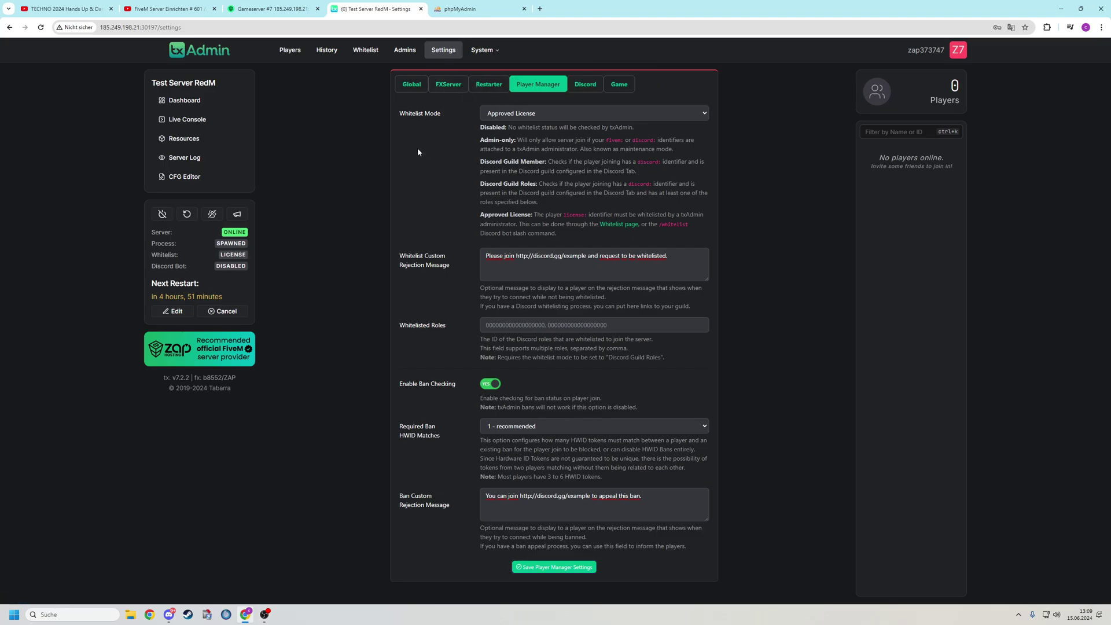
# Look over the Discord and Game settings, and restart the server from the live console to apply the saved configuration.
pyautogui.click(602, 87)
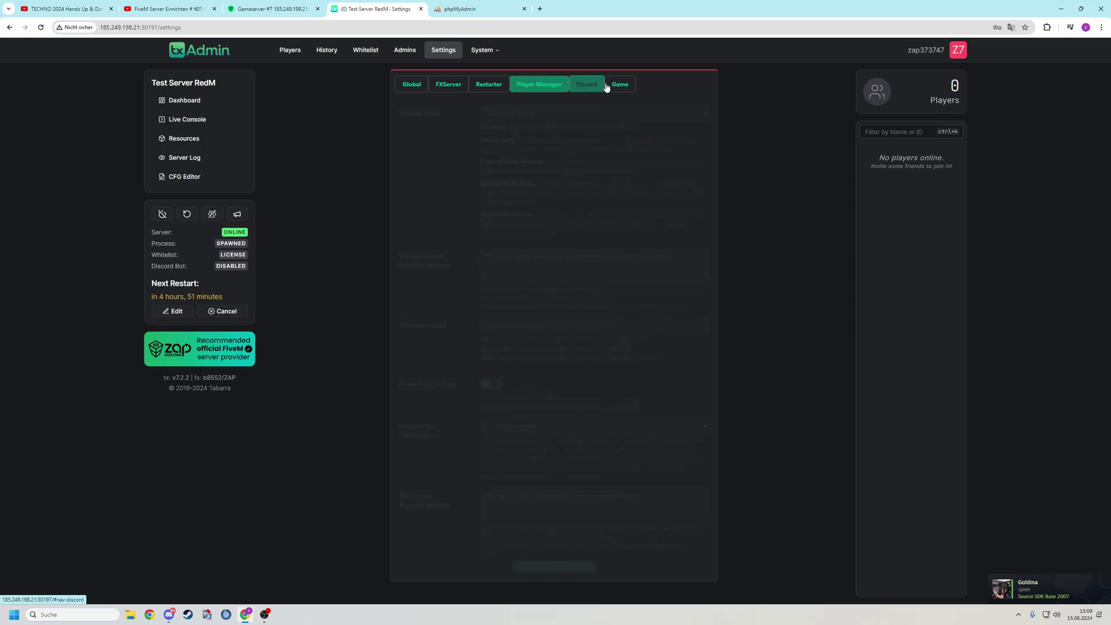
pyautogui.click(620, 85)
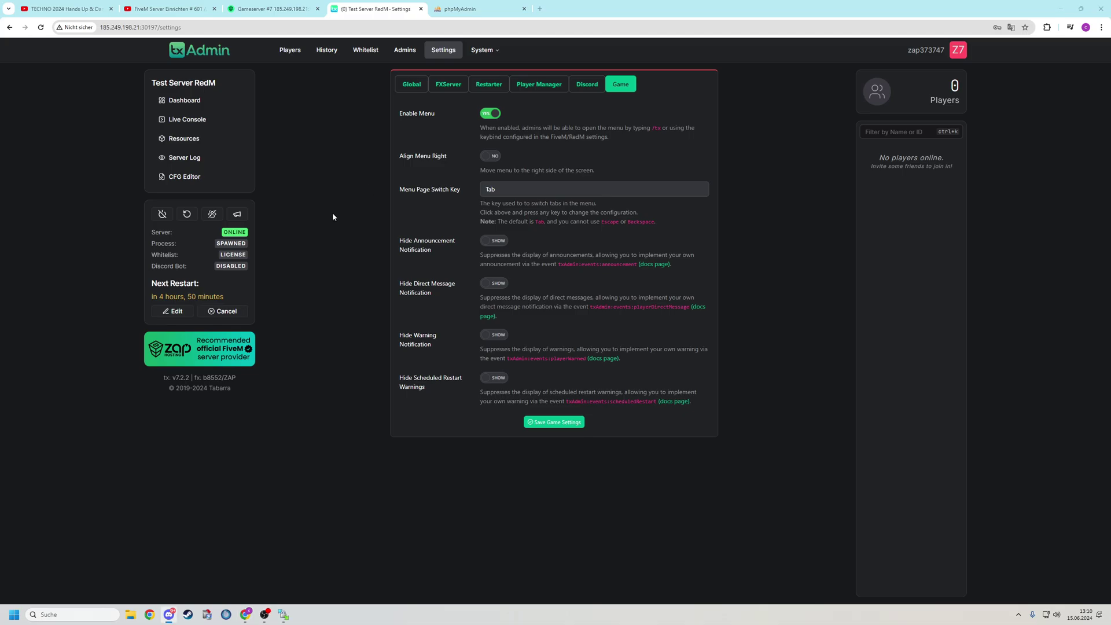
pyautogui.click(188, 120)
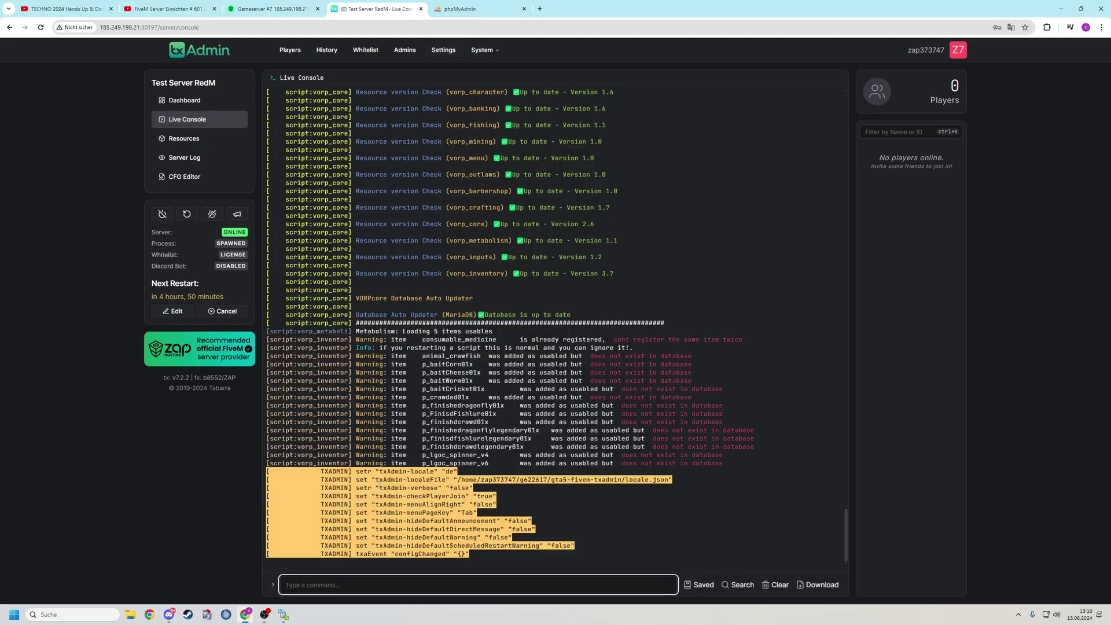
pyautogui.click(186, 214)
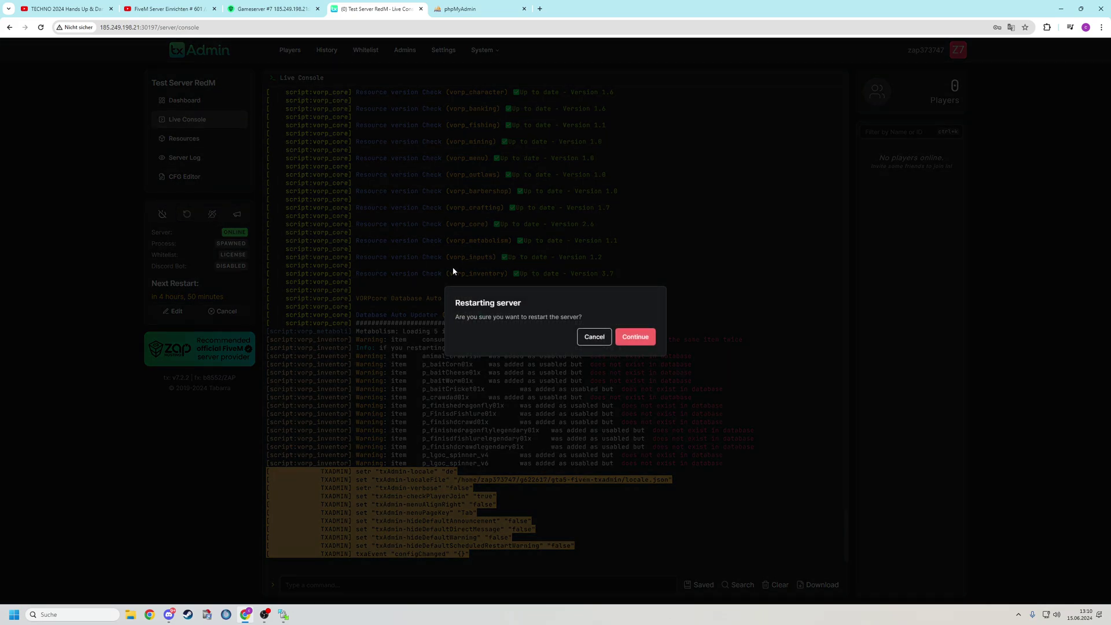
pyautogui.click(635, 336)
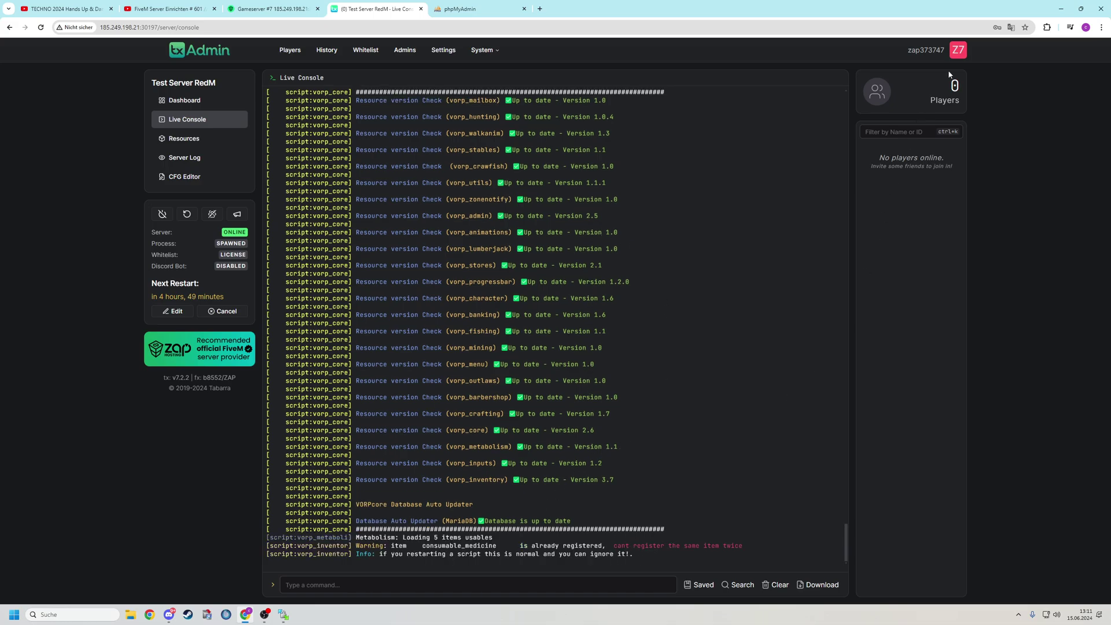
# Switch from the browser to WinSCP, close its open RedM Test Server session and relaunch WinSCP at the login dialog.
pyautogui.click(1058, 9)
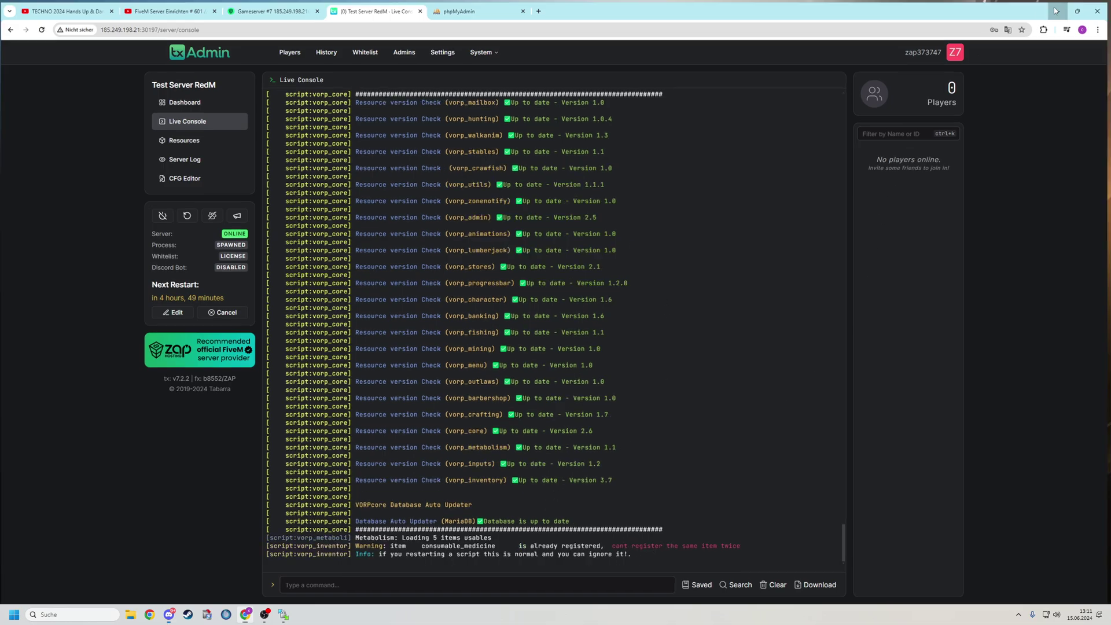
pyautogui.click(282, 614)
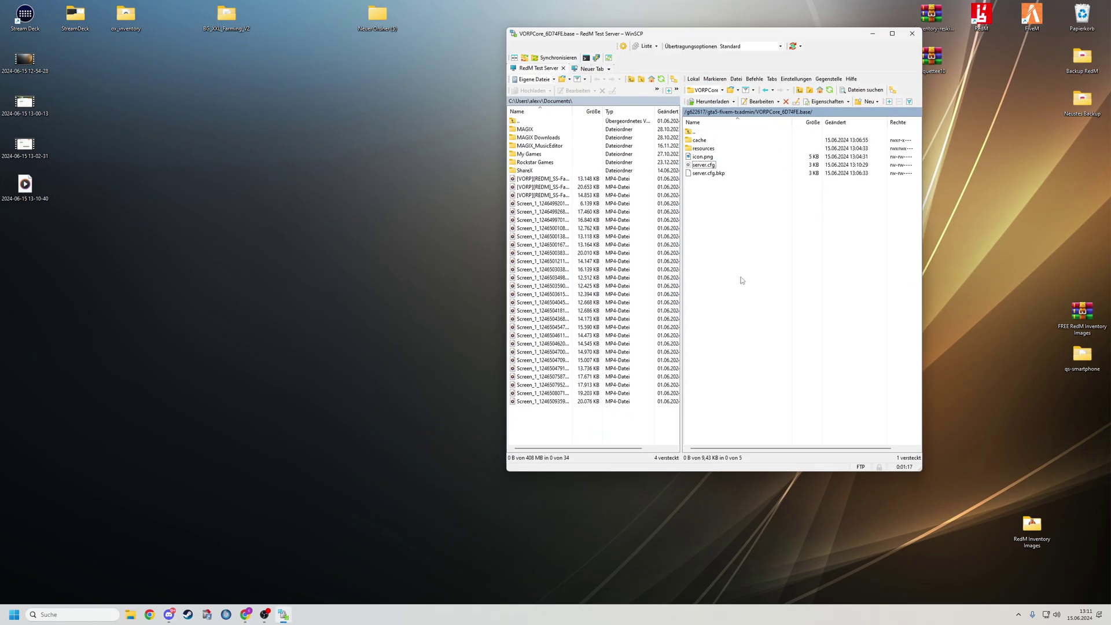
pyautogui.moveTo(684, 36); pyautogui.dragTo(671, 34)
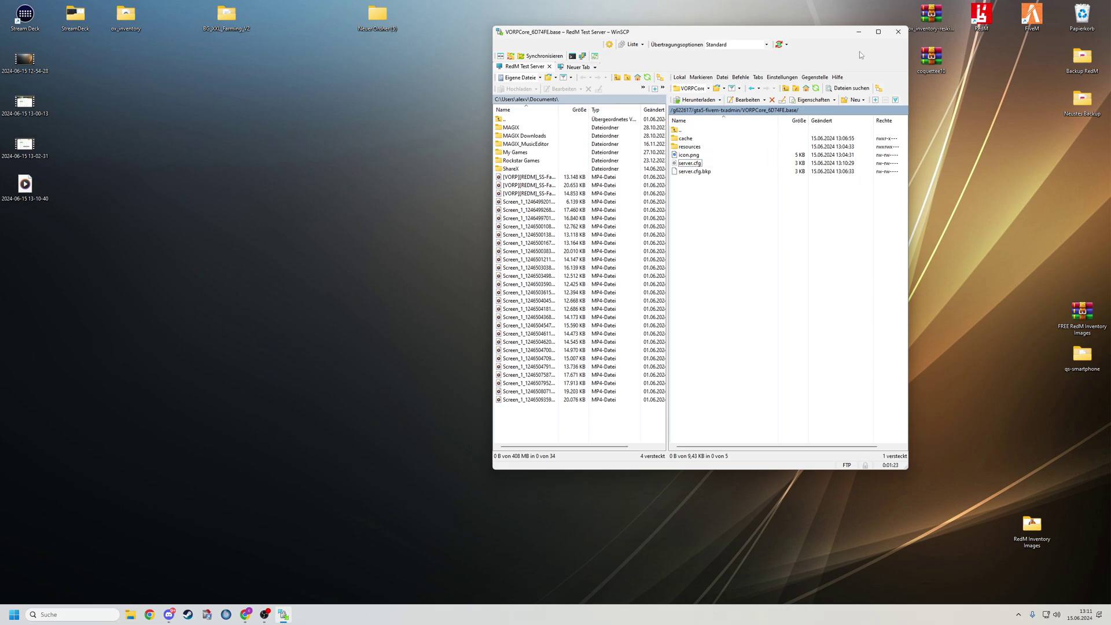
pyautogui.click(898, 33)
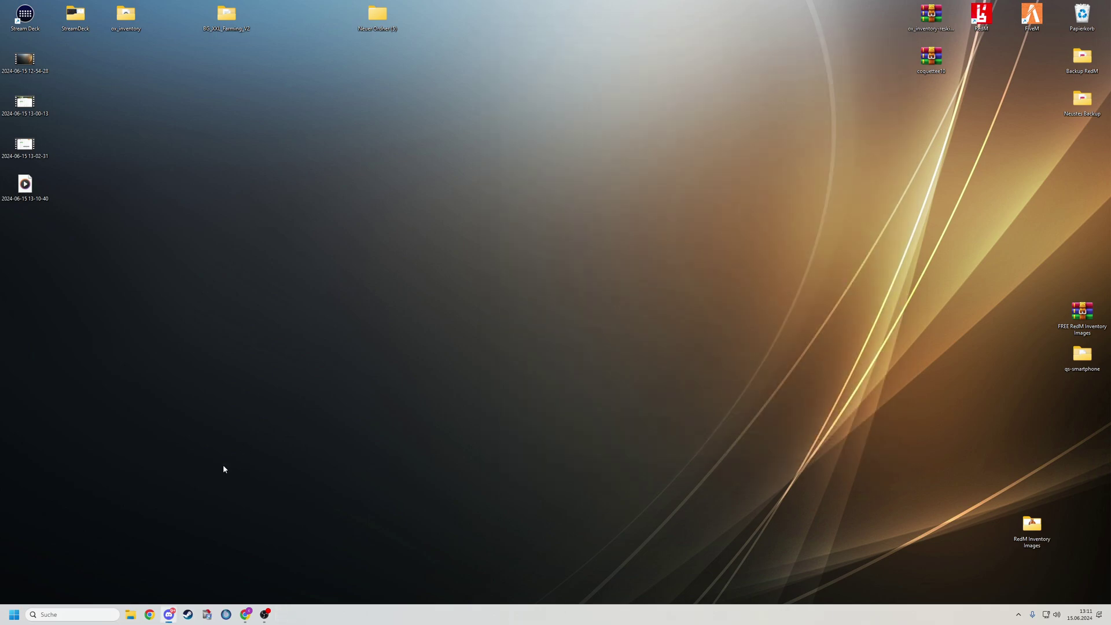
pyautogui.click(64, 613)
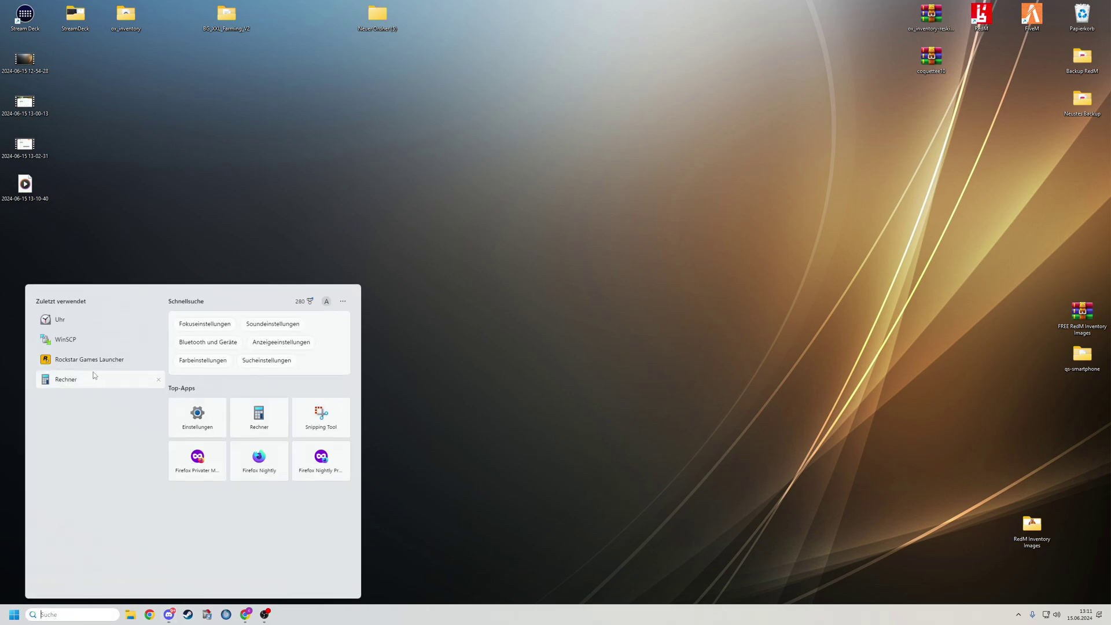
pyautogui.click(71, 340)
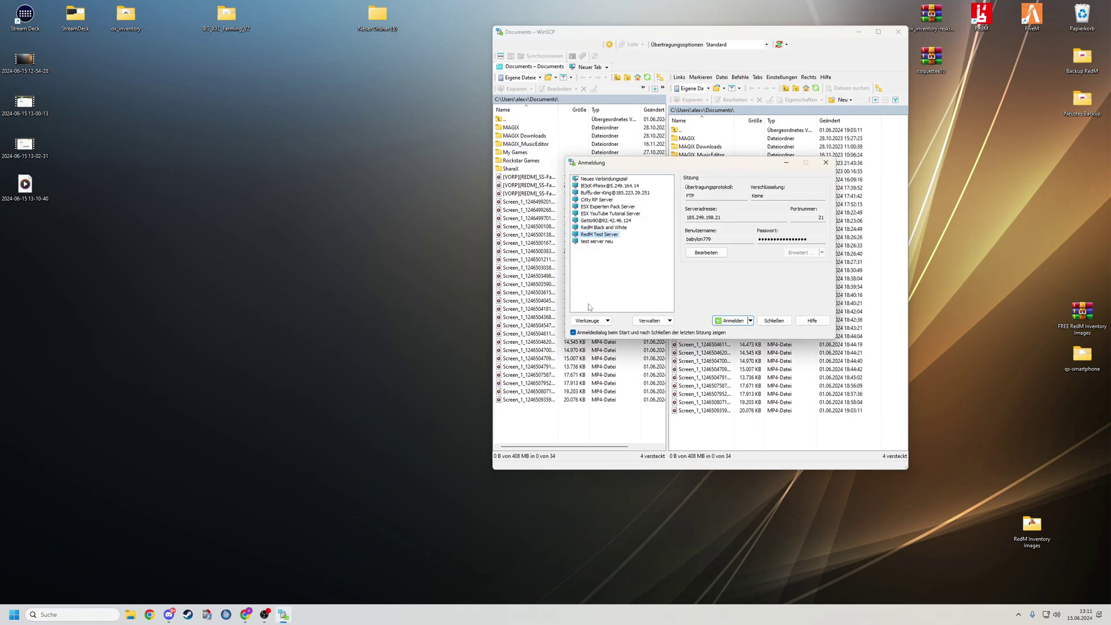
# Begin a new connection in the login dialog and set its transfer protocol to FTP.
pyautogui.click(604, 179)
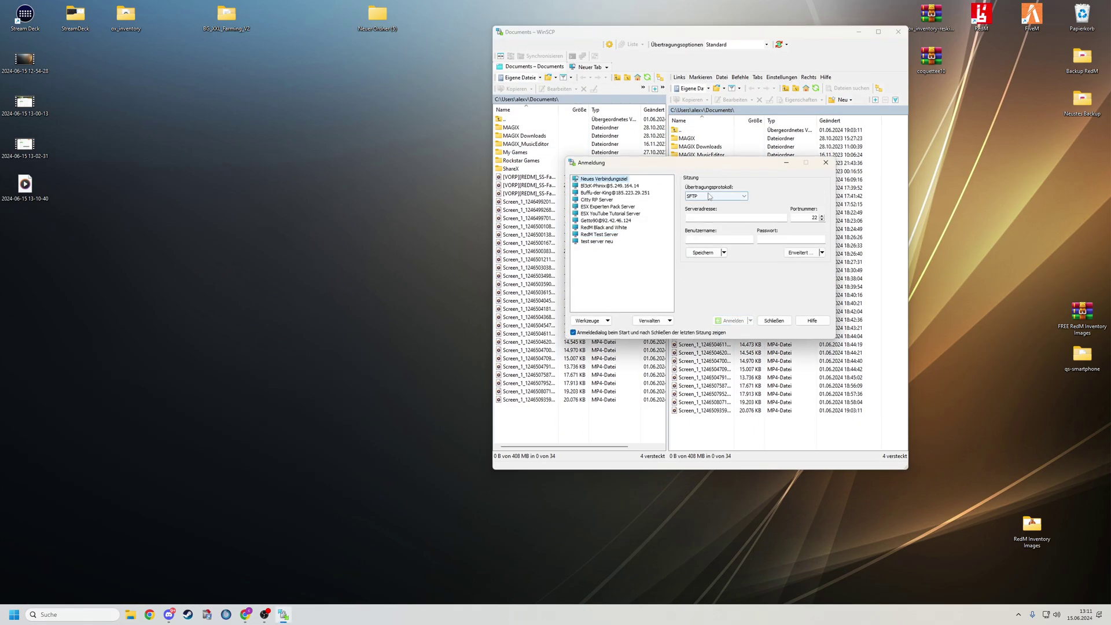
pyautogui.click(704, 196)
pyautogui.click(703, 220)
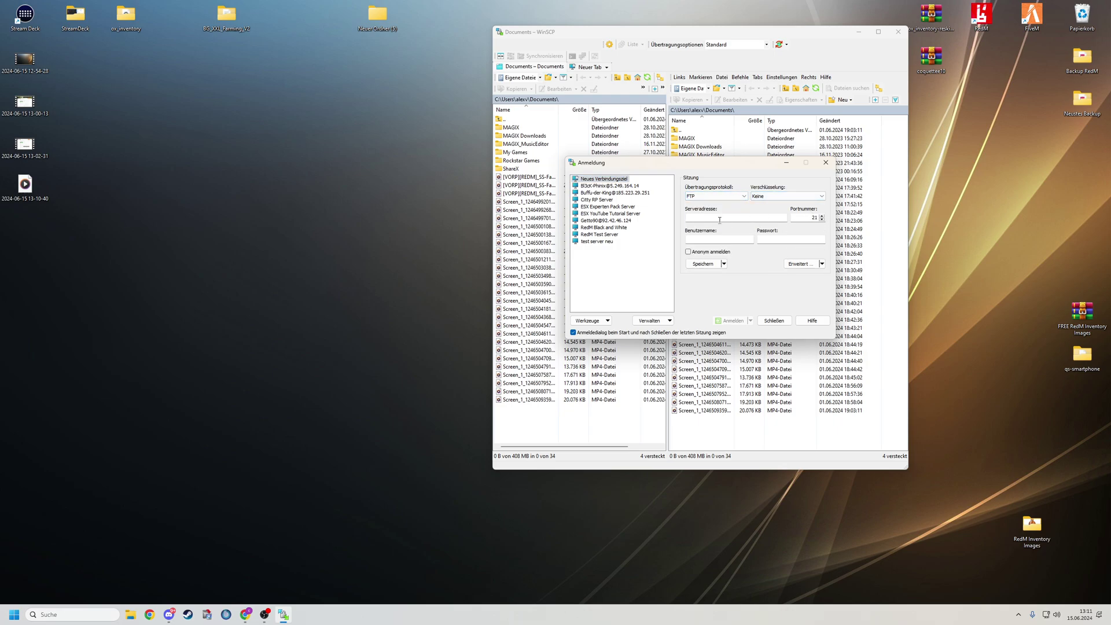
# Switch to the browser and open the game server's FTP-Browser page in ZAP-Hosting to get the FTP access details.
pyautogui.click(246, 614)
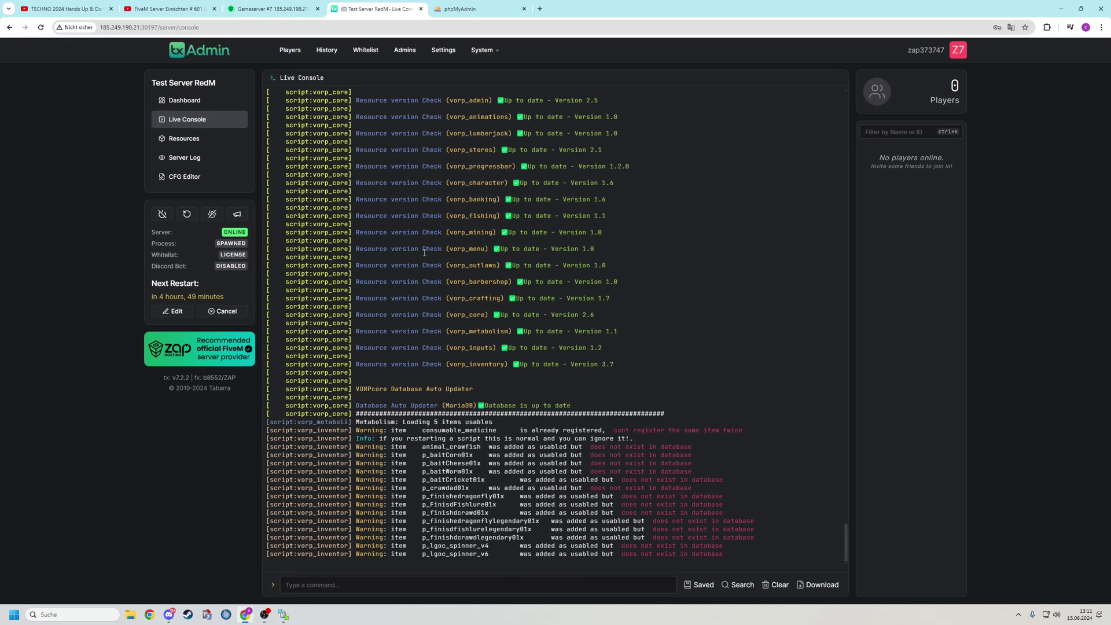
pyautogui.click(278, 12)
pyautogui.scroll(-4, 272, 445)
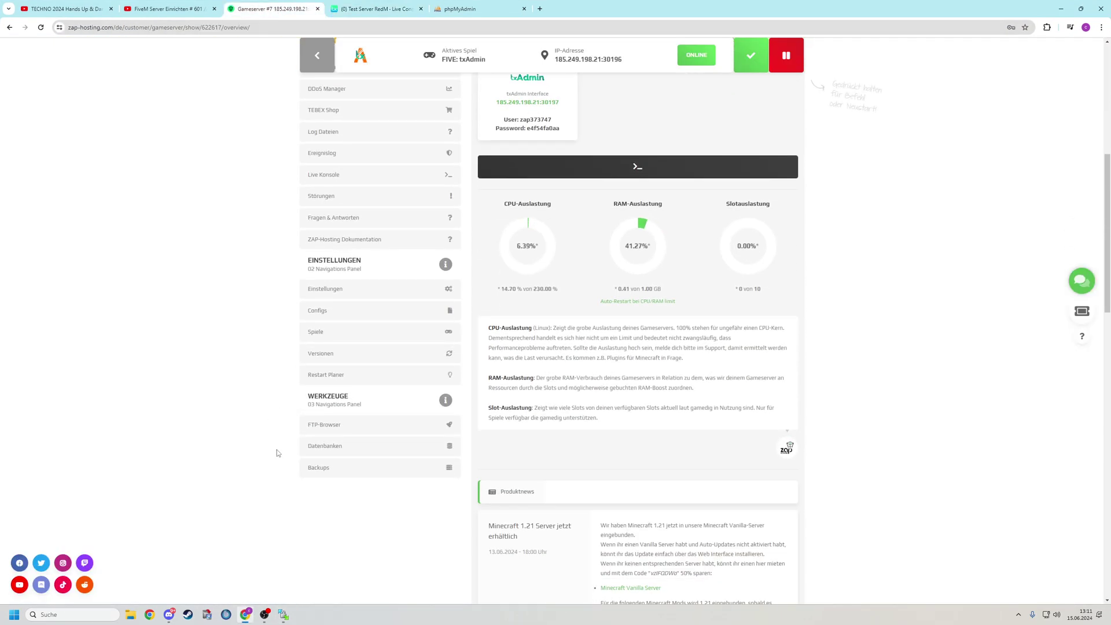
pyautogui.click(333, 429)
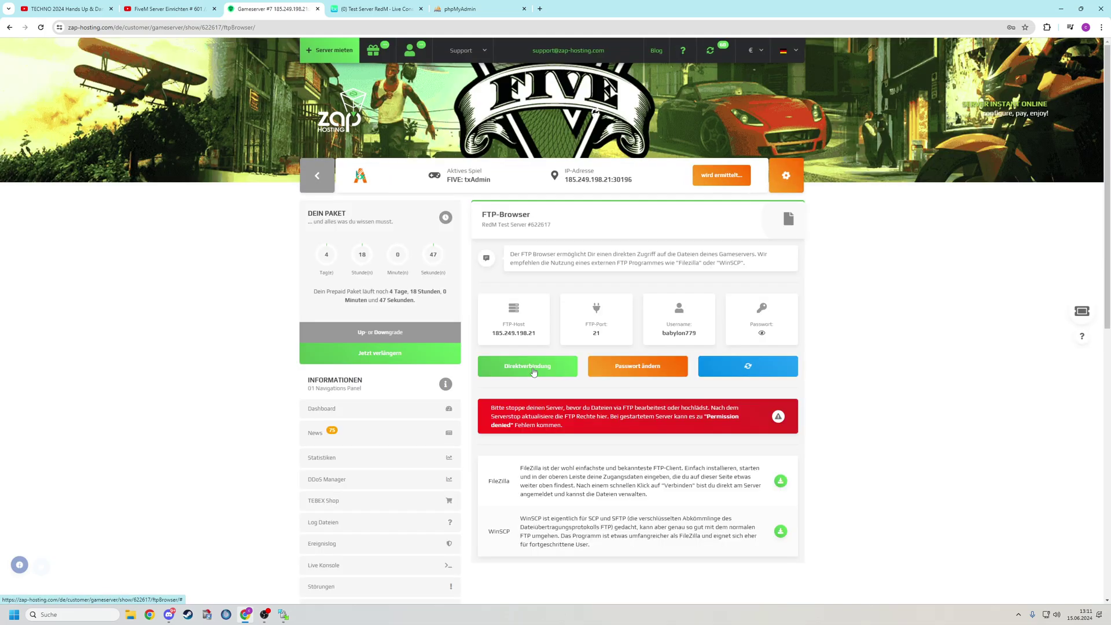
# Copy the FTP host 185.249.198.21 from ZAP-Hosting into the WinSCP login's server address, arranging both windows for access.
pyautogui.click(539, 338)
pyautogui.hotkey('ctrl', 'c')
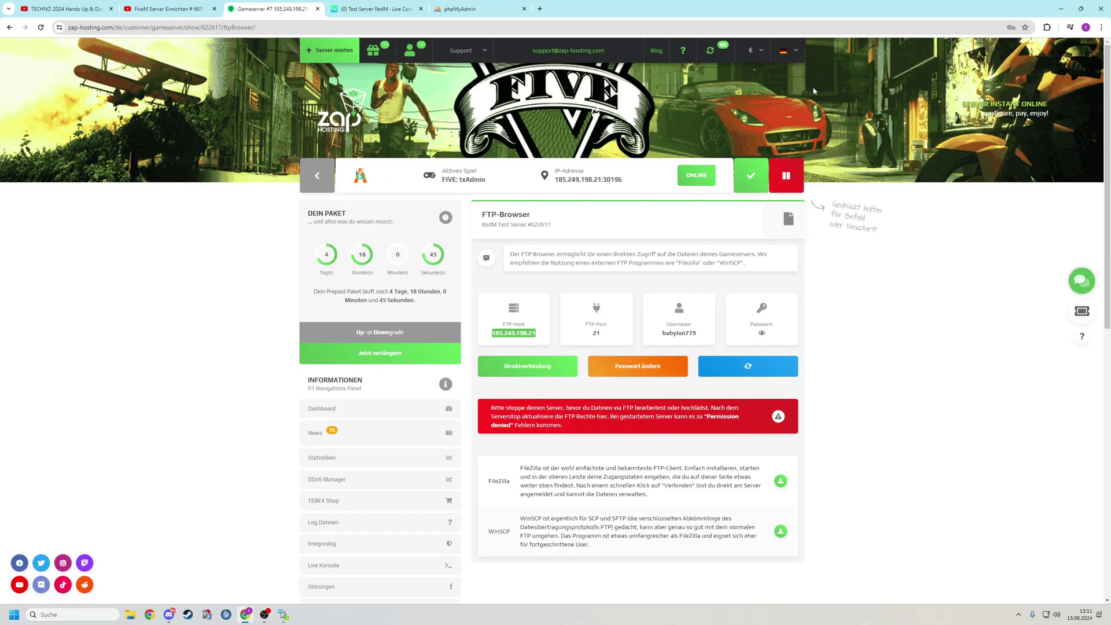
pyautogui.moveTo(682, 13); pyautogui.dragTo(626, 258)
pyautogui.click(694, 159)
pyautogui.moveTo(702, 168); pyautogui.dragTo(739, 157)
pyautogui.click(747, 207)
pyautogui.hotkey('ctrl', 'v')
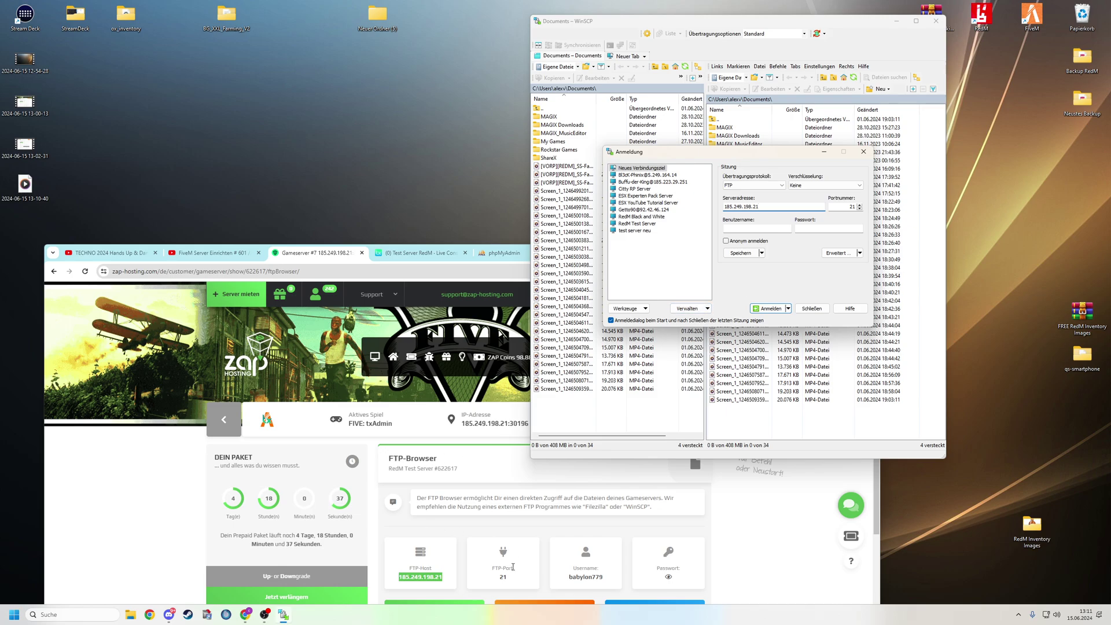
# Copy the FTP username from the ZAP-Hosting page into the WinSCP login's username field.
pyautogui.moveTo(600, 579); pyautogui.dragTo(571, 585)
pyautogui.hotkey('ctrl', 'c')
pyautogui.click(756, 228)
pyautogui.hotkey('ctrl', 'v')
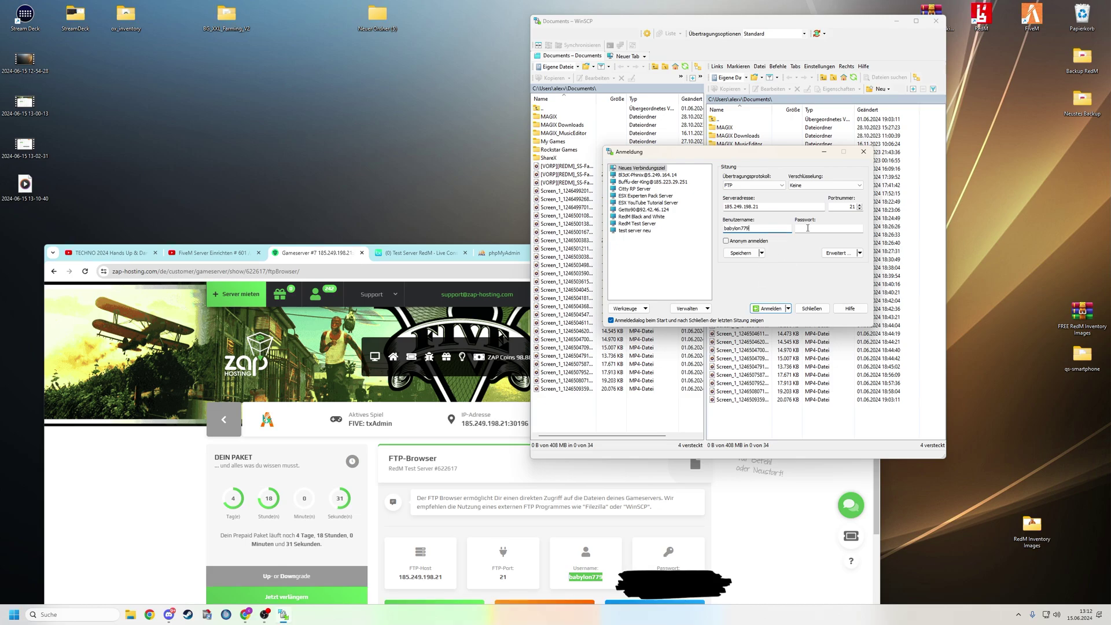
# Copy the FTP password from ZAP-Hosting into the WinSCP login's password field and log in to the server.
pyautogui.hotkey('alt', 'Tab')
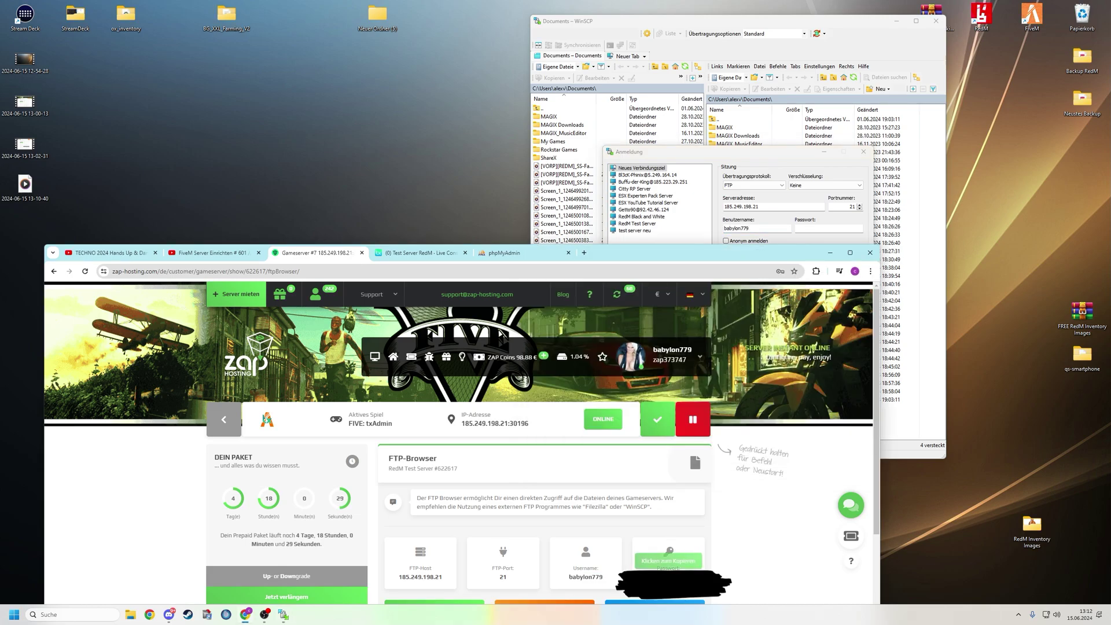
pyautogui.click(811, 228)
pyautogui.hotkey('ctrl', 'v')
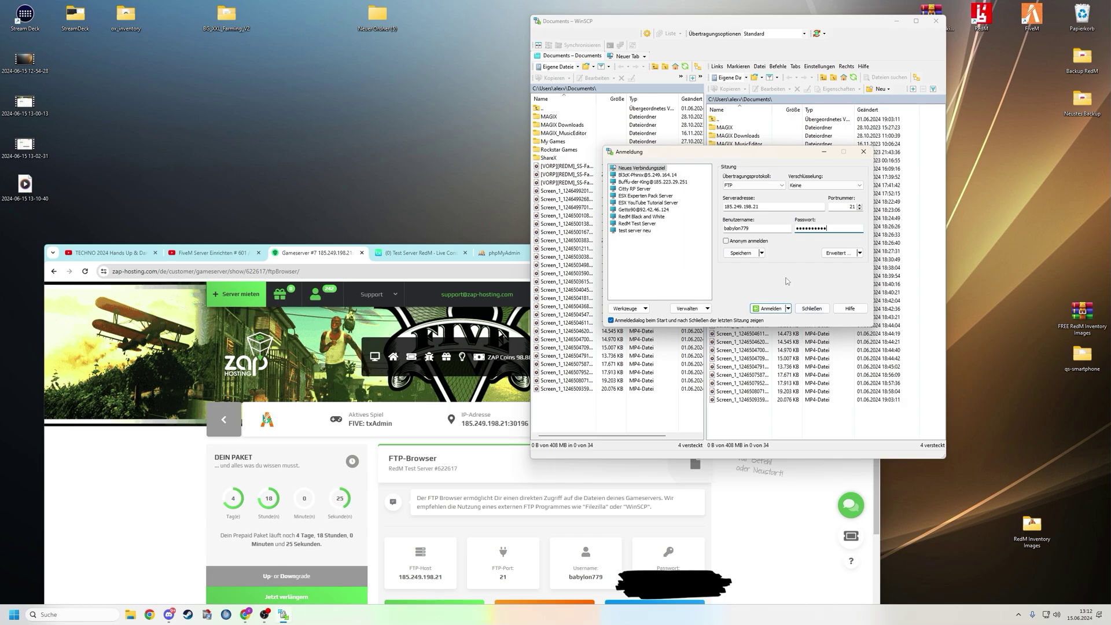
pyautogui.click(768, 308)
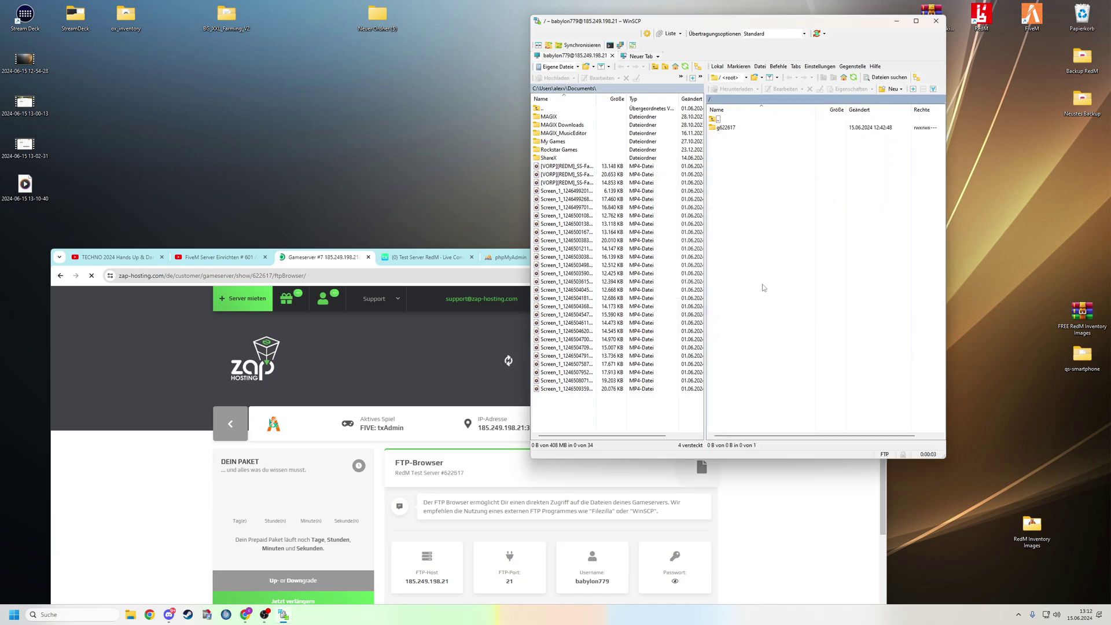
# Open the remote VORPCore_6D74FE.base folder inside the server's gta5-fivem-txadmin directory.
pyautogui.click(728, 129)
pyautogui.doubleClick(728, 129)
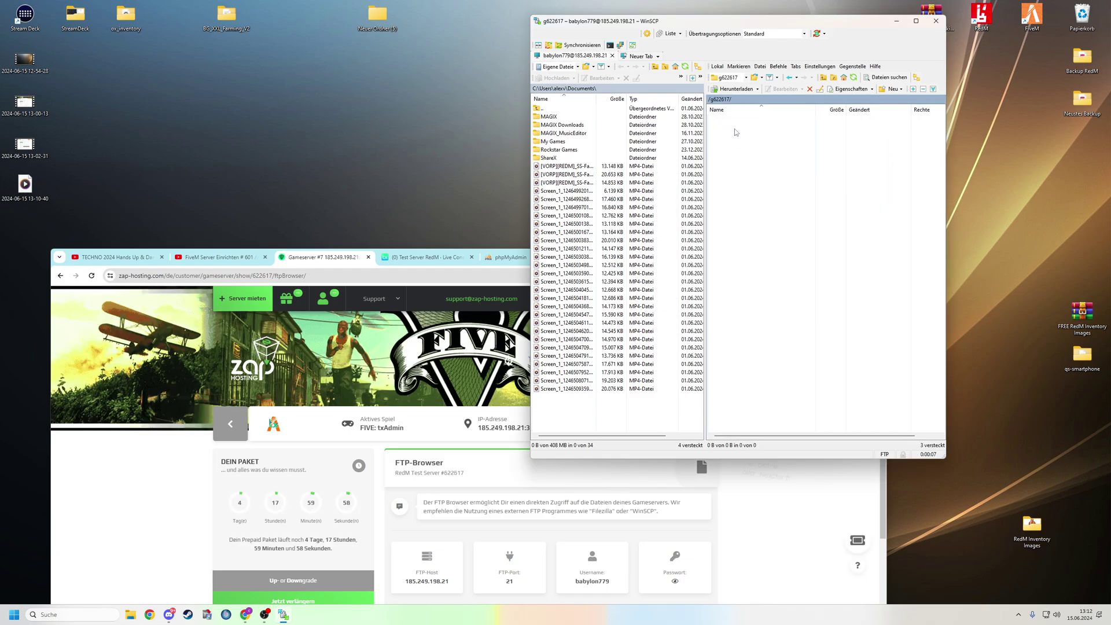
pyautogui.doubleClick(737, 137)
pyautogui.doubleClick(737, 137)
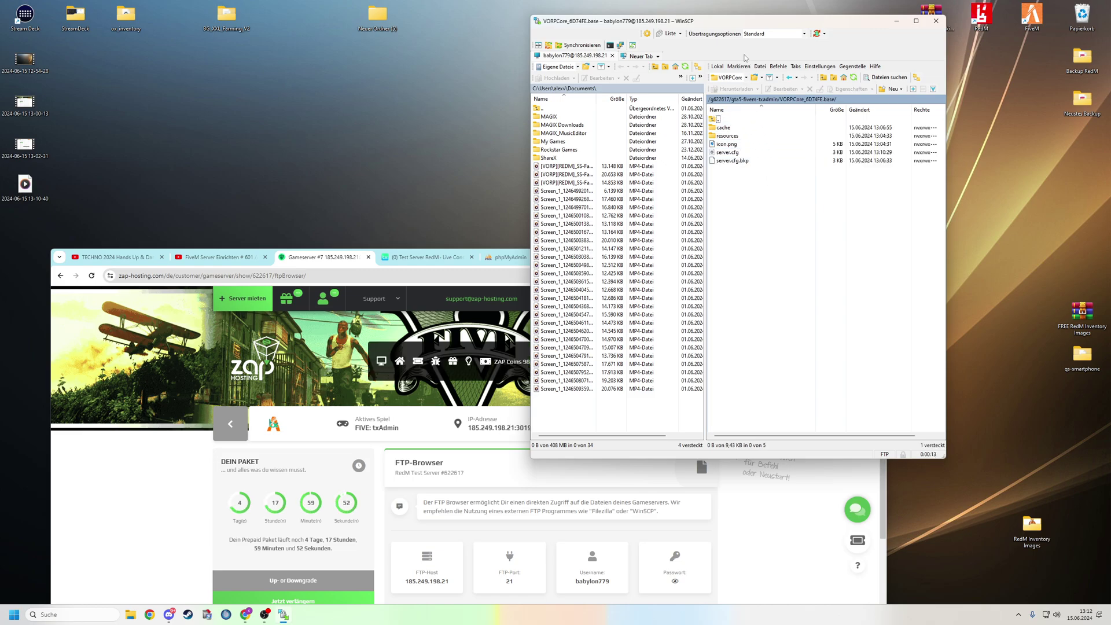
# Look through the resources folder within the remote VORPCore_6D74FE.base directory.
pyautogui.moveTo(734, 26); pyautogui.dragTo(788, 40)
pyautogui.click(816, 164)
pyautogui.click(777, 158)
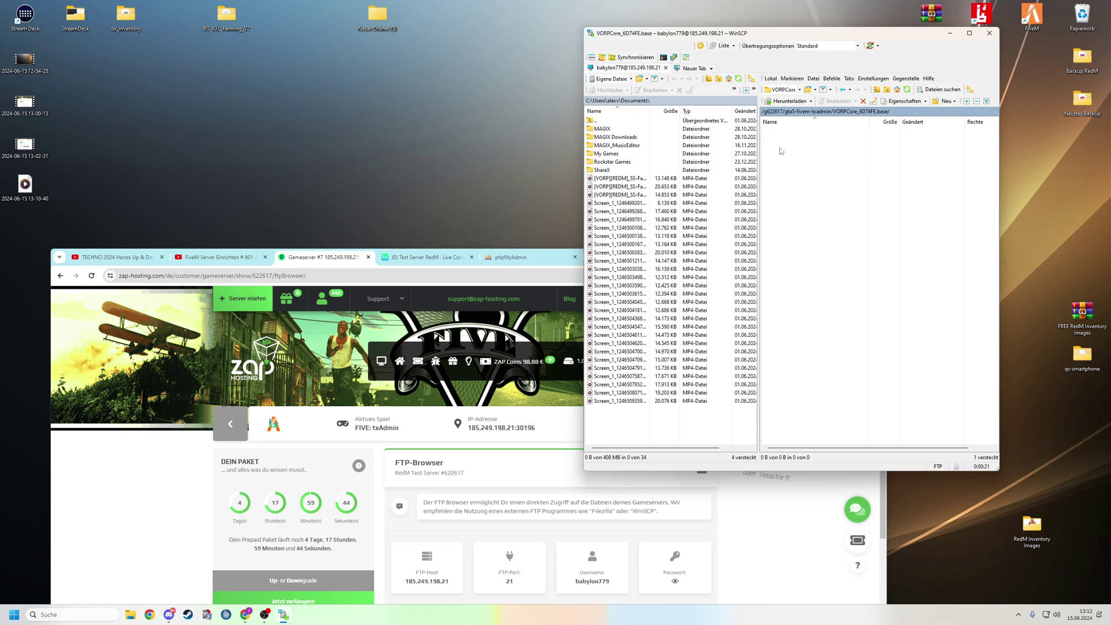
pyautogui.doubleClick(790, 192)
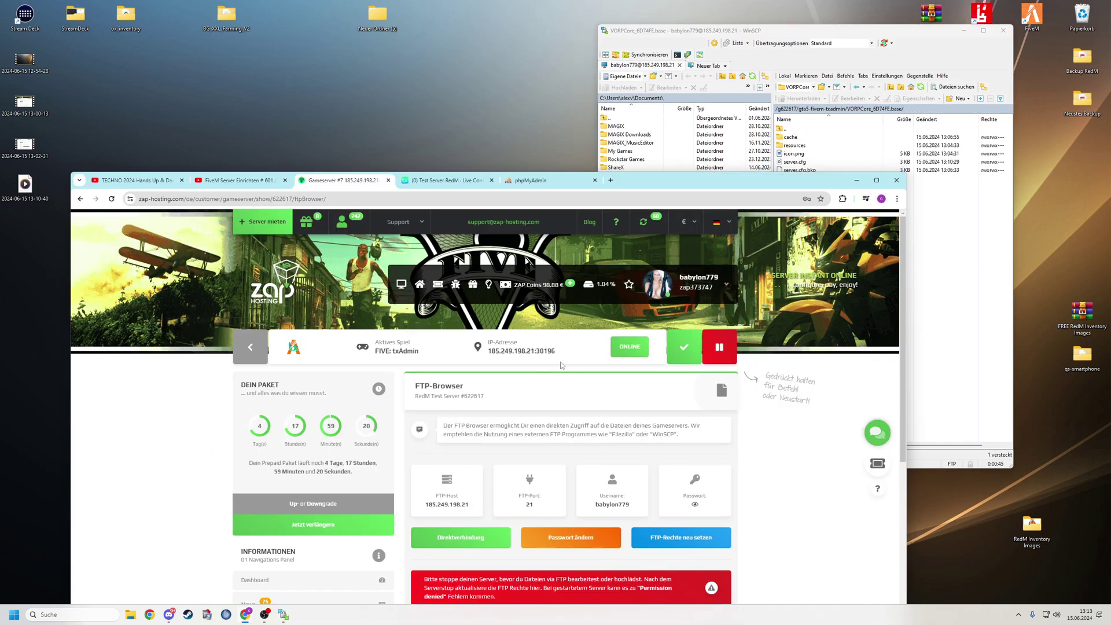
# Copy the game server's IP address with port, 185.249.198.21:30196, from the ZAP-Hosting page and move the browser aside.
pyautogui.moveTo(557, 352); pyautogui.dragTo(487, 356)
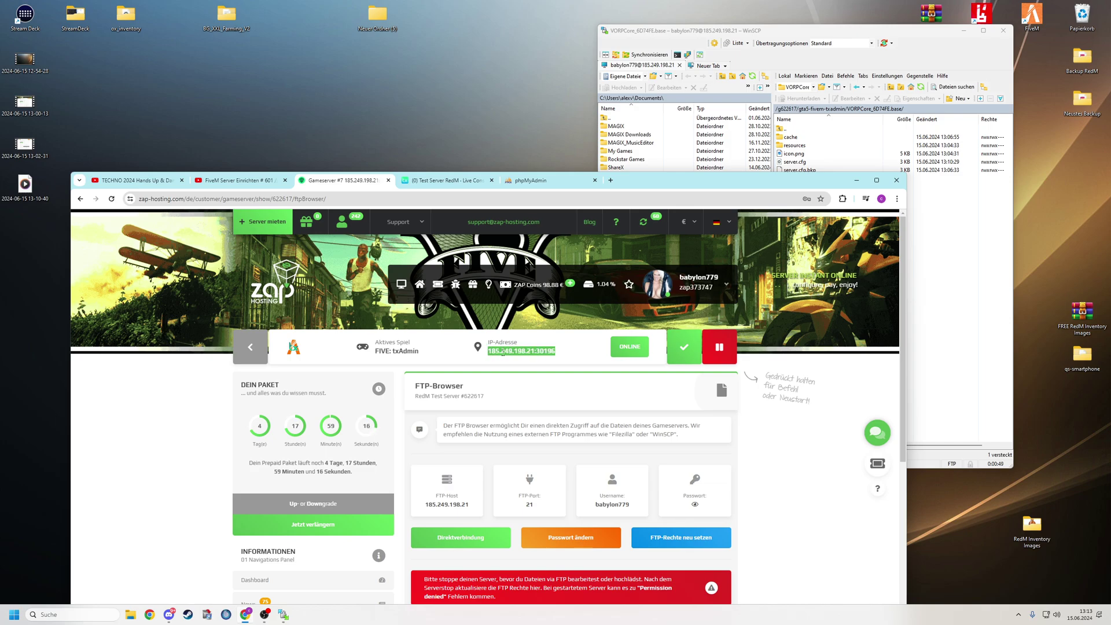
pyautogui.moveTo(632, 184); pyautogui.dragTo(593, 257)
pyautogui.click(820, 250)
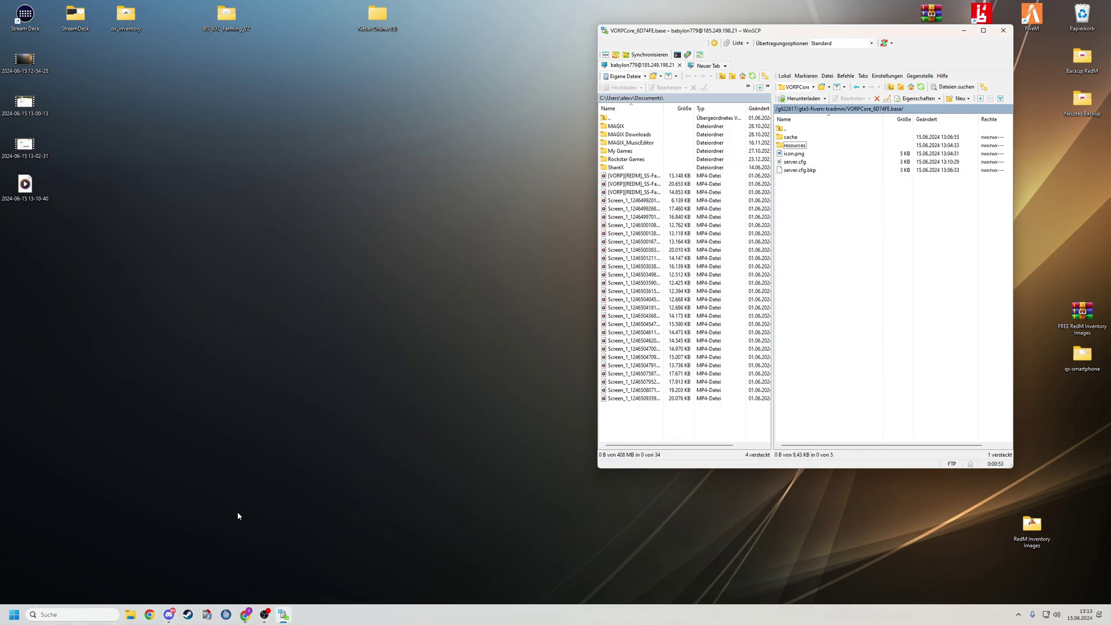
# Start the Rockstar Games Launcher, minimize it, and launch RedM from the desktop.
pyautogui.click(75, 614)
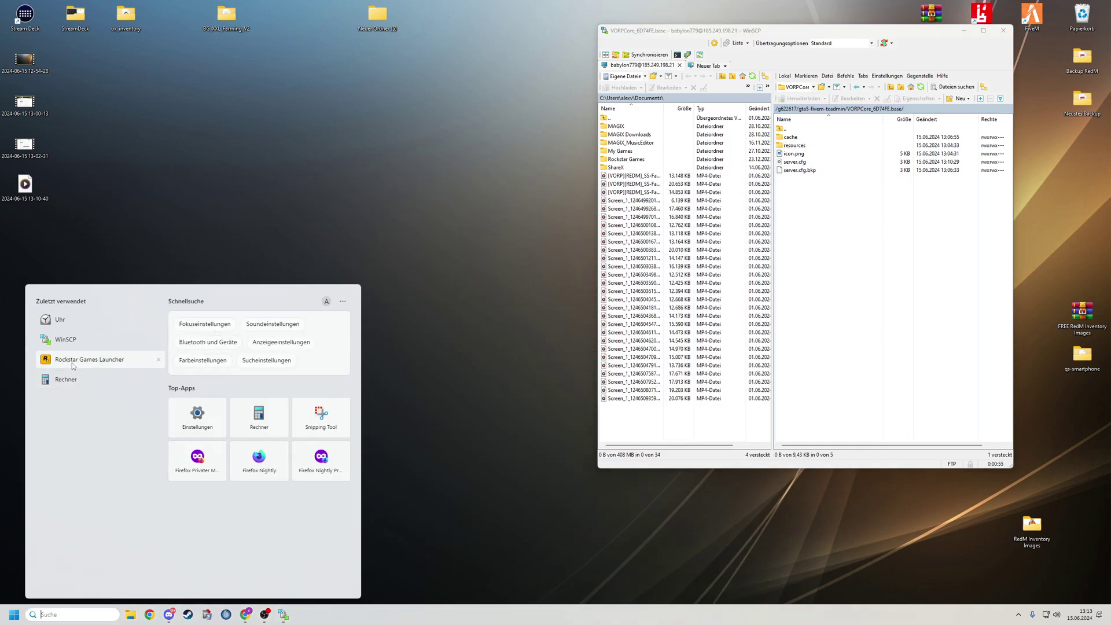
pyautogui.click(407, 263)
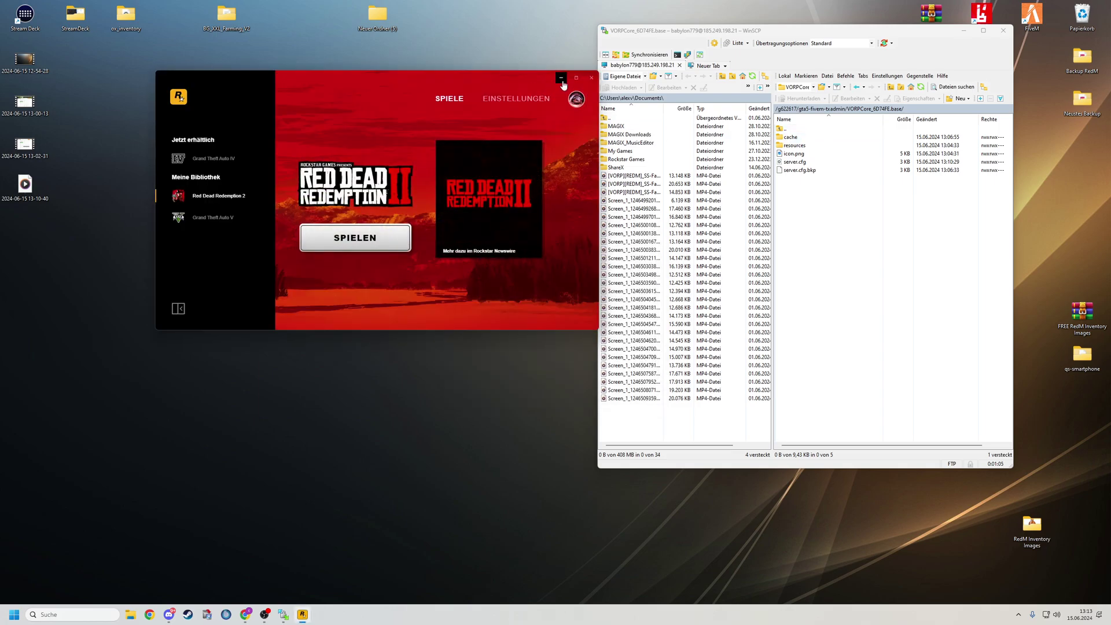
pyautogui.click(561, 77)
pyautogui.doubleClick(982, 14)
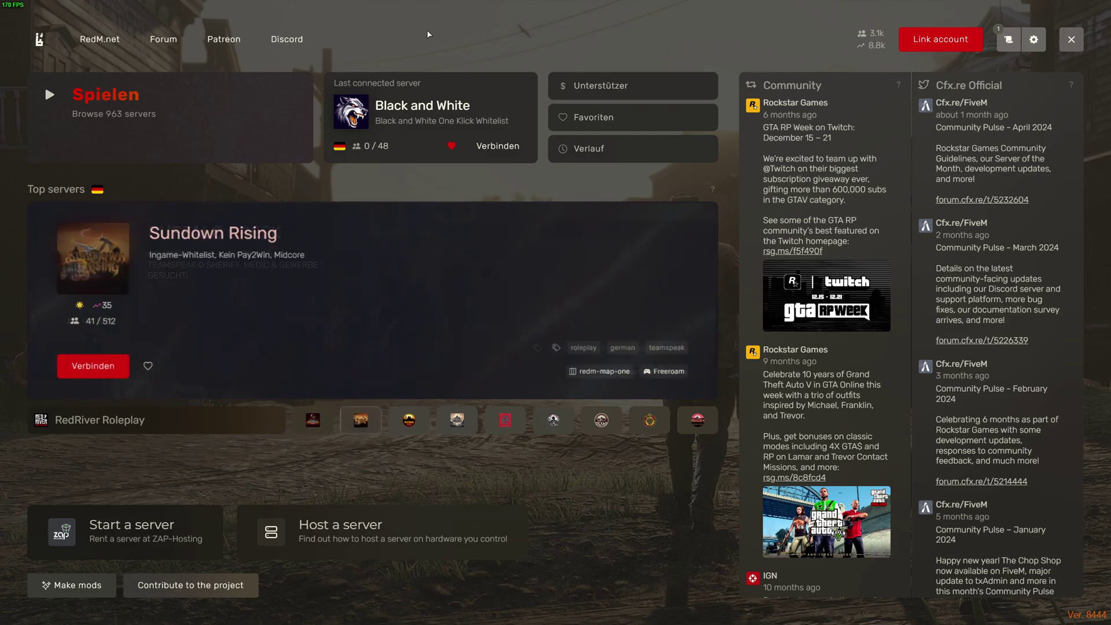
# Try to join the server from the RedM console with the command connect 185.249.198.21:30196.
pyautogui.press('F8')
pyautogui.write('connect')
pyautogui.hotkey('ctrl', 'v')
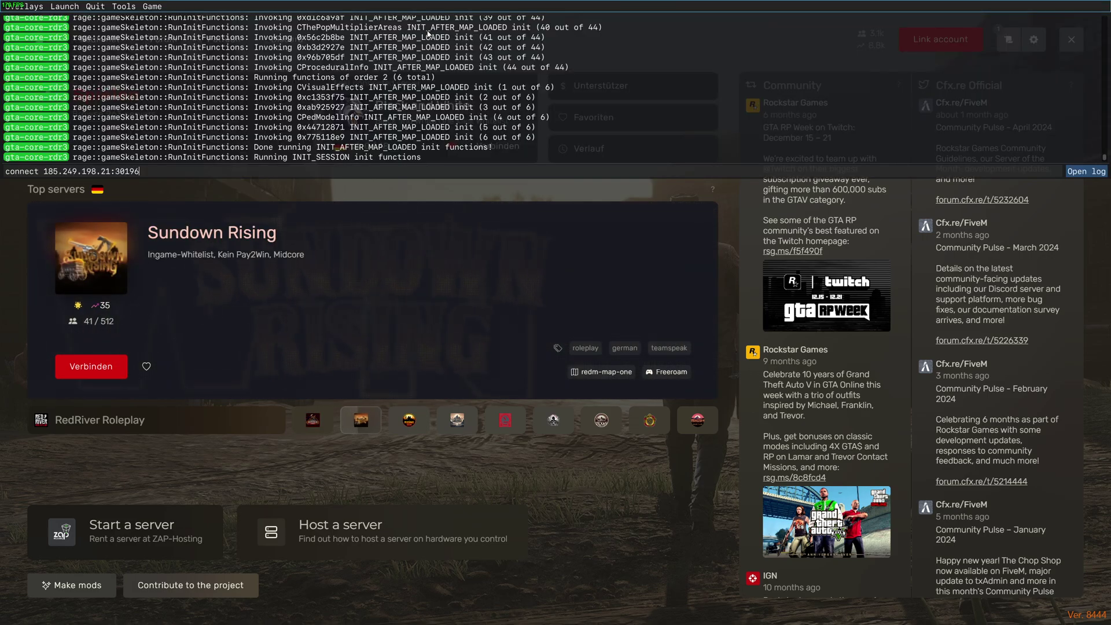
pyautogui.press('Return')
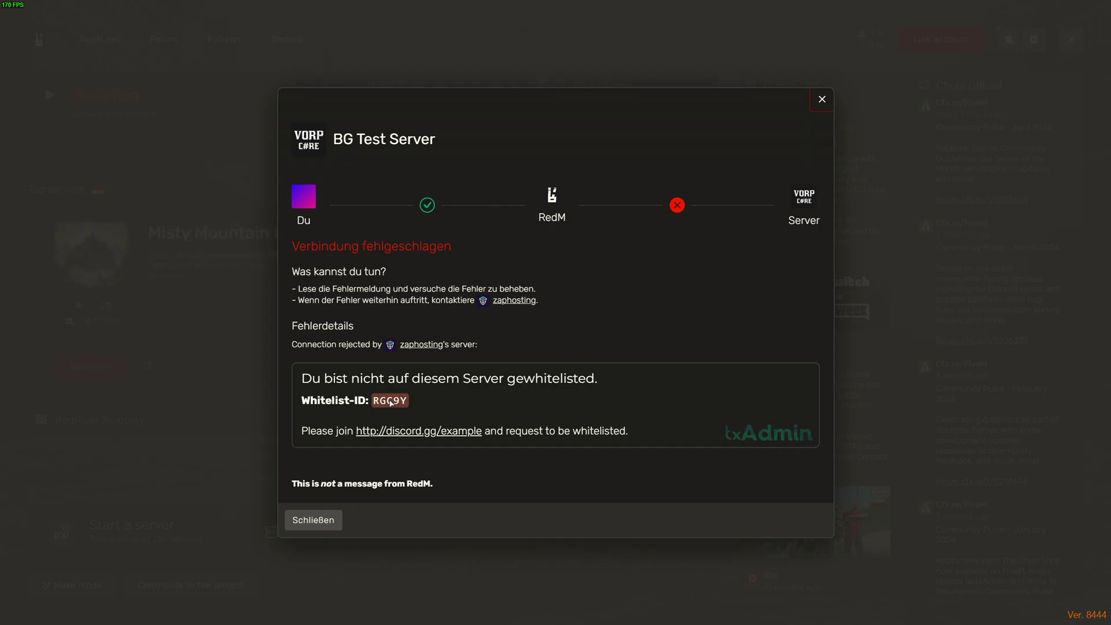
# Switch to txAdmin in the browser and approve the player's pending whitelist request.
pyautogui.press('super')
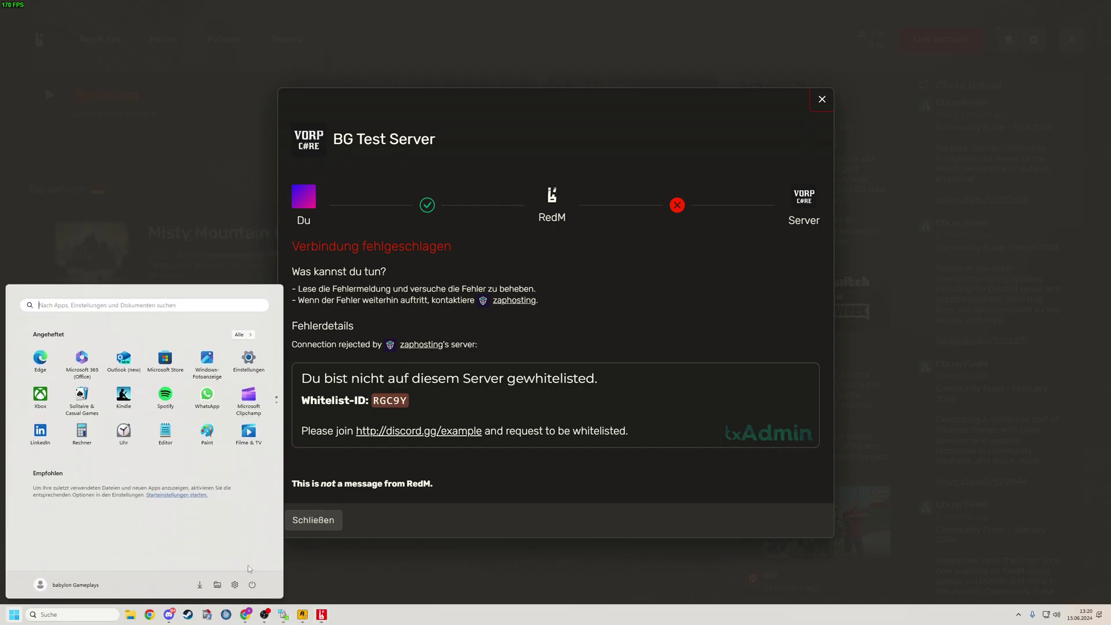
pyautogui.click(245, 614)
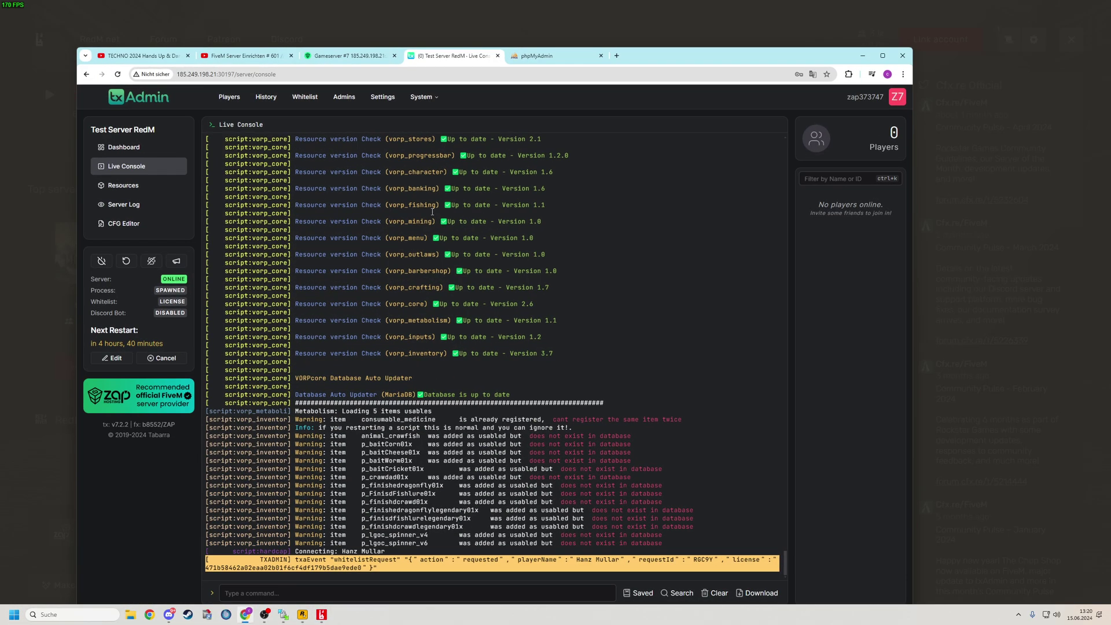
pyautogui.click(305, 96)
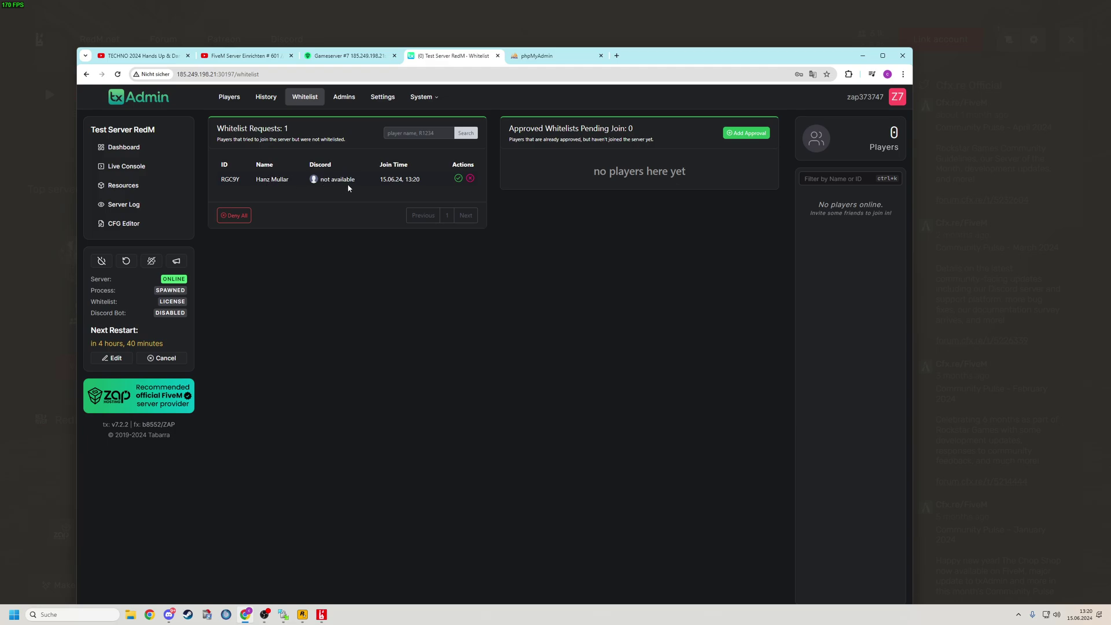
pyautogui.click(457, 179)
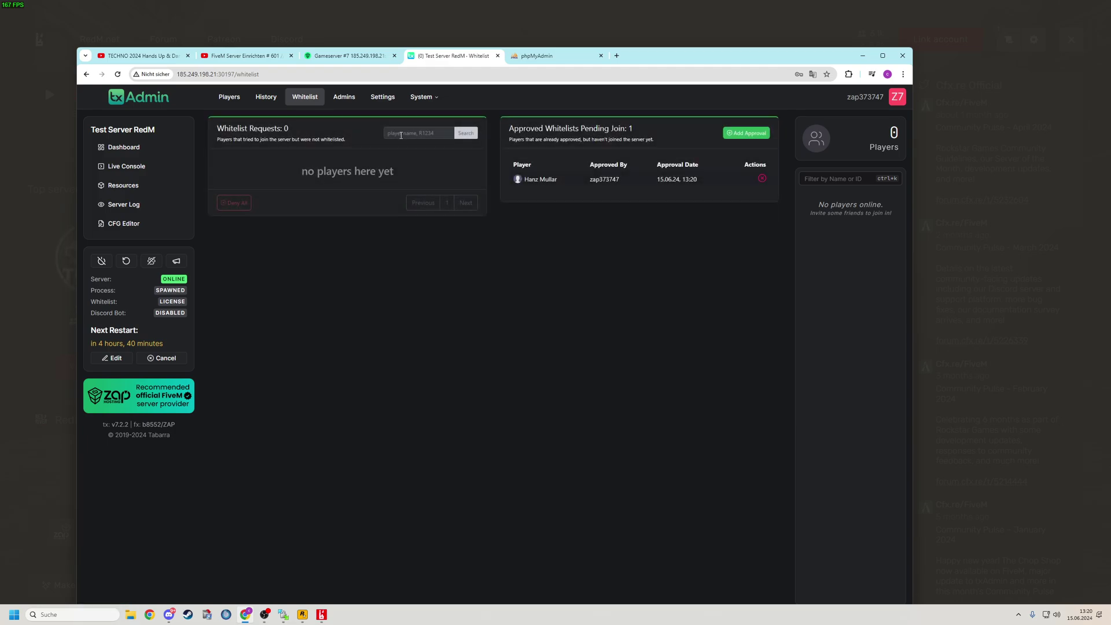
# Return to RedM, close the connection error, and rerun the console command connect 185.249.198.21:30196.
pyautogui.click(515, 16)
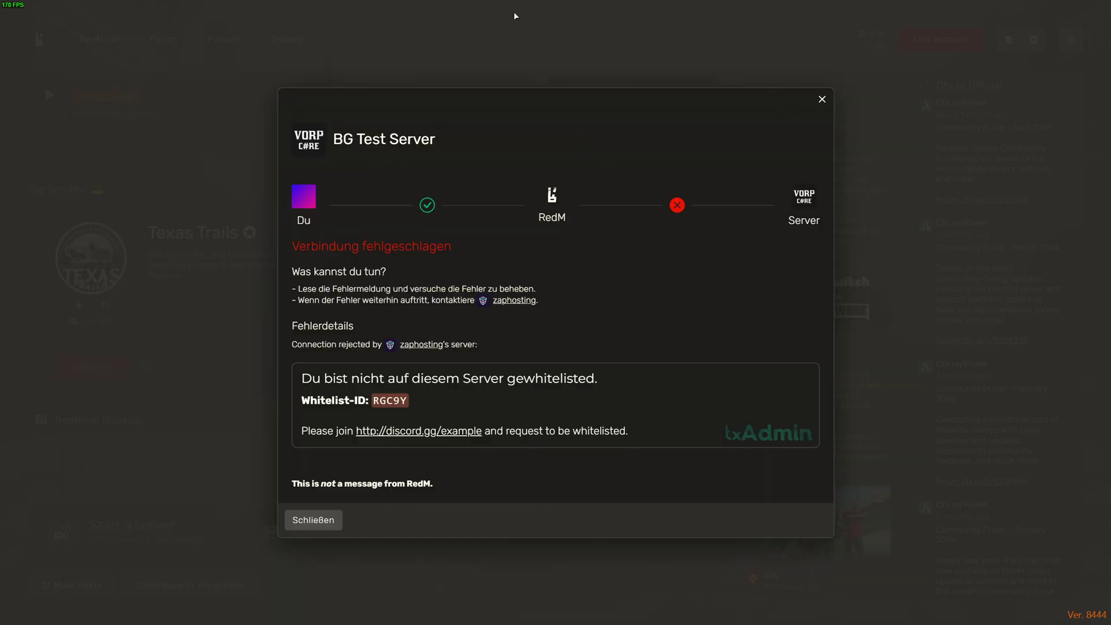
pyautogui.click(822, 99)
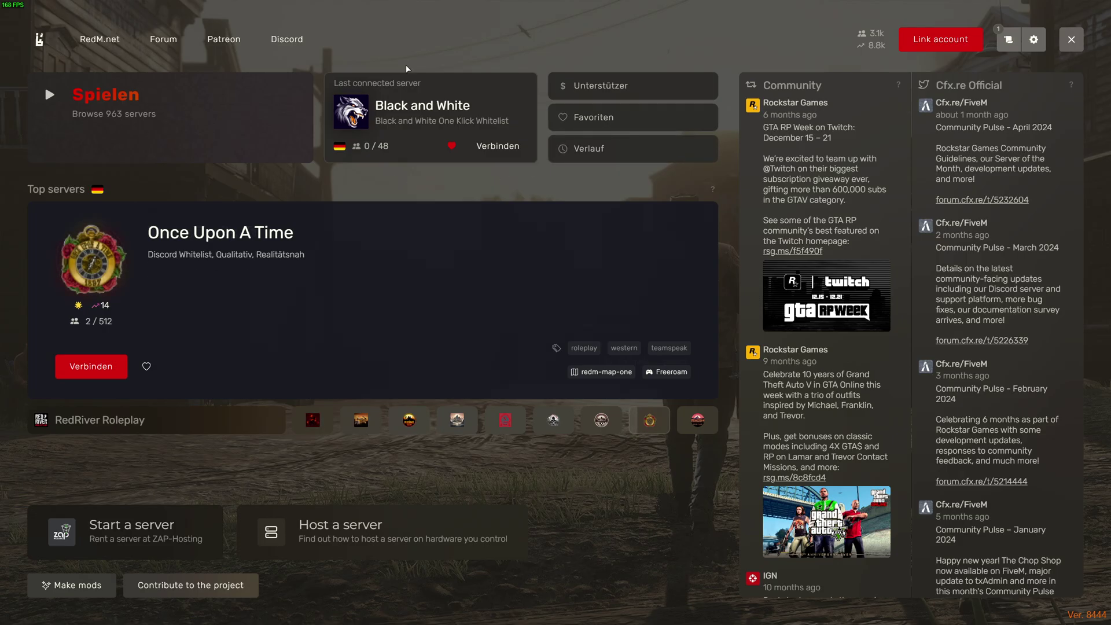
pyautogui.press('F8')
pyautogui.press('Up')
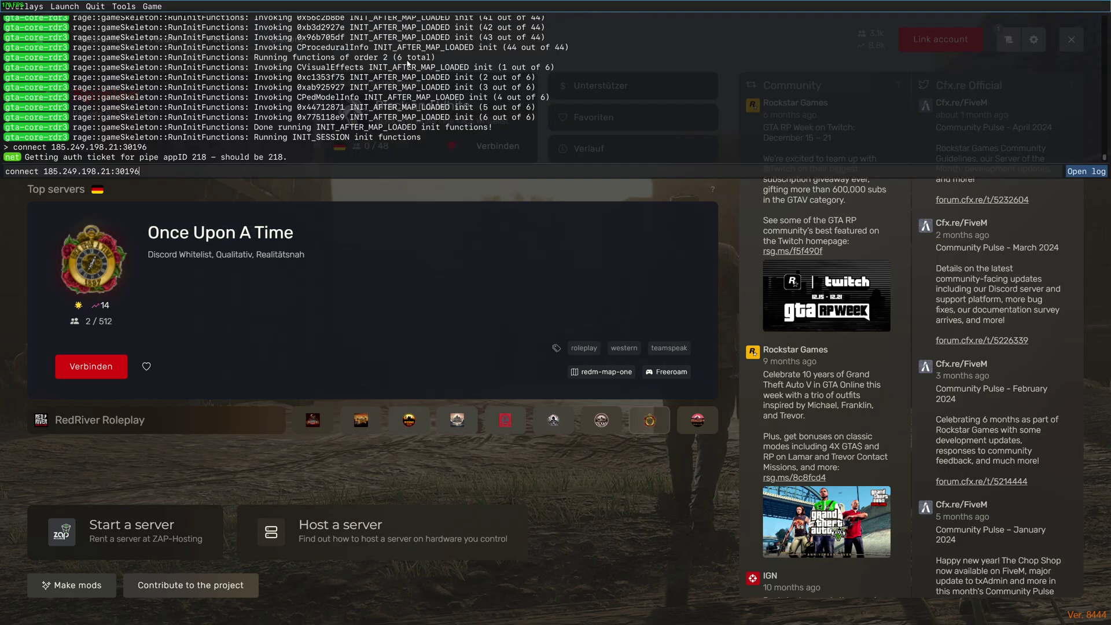
pyautogui.press('Return')
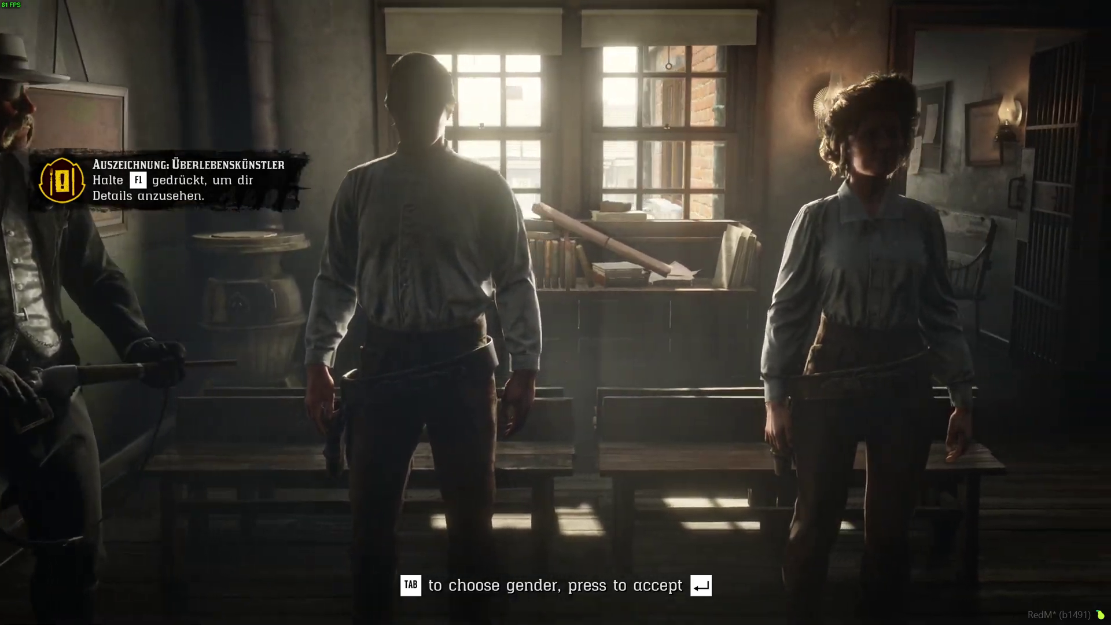
# Choose the male character in the gender selection and accept it.
pyautogui.press('Tab')
pyautogui.press('Tab')
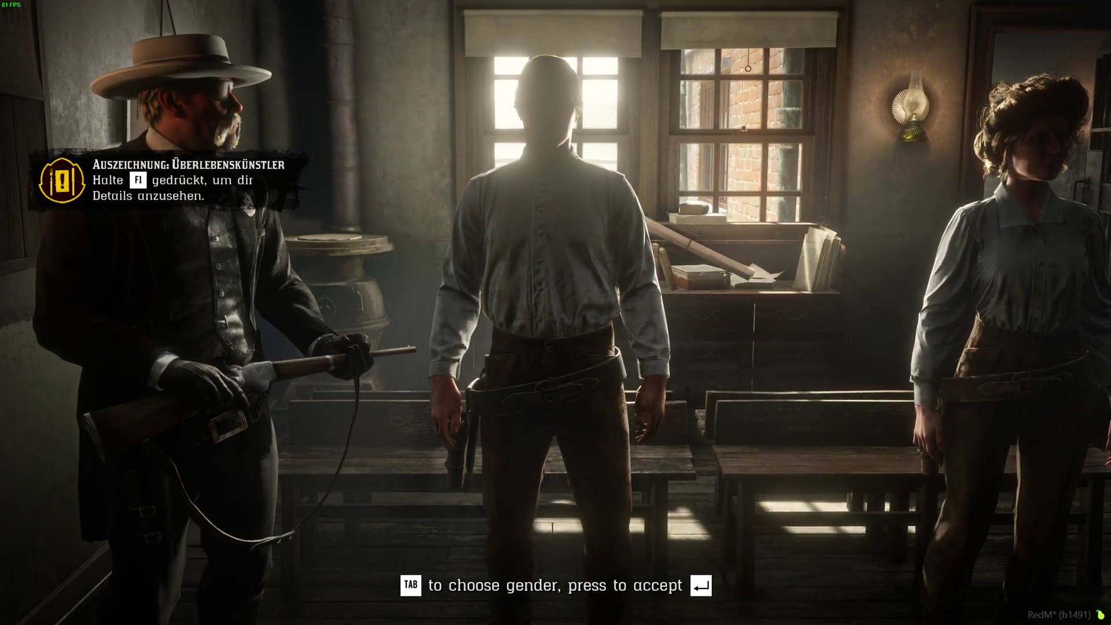
pyautogui.press('Return')
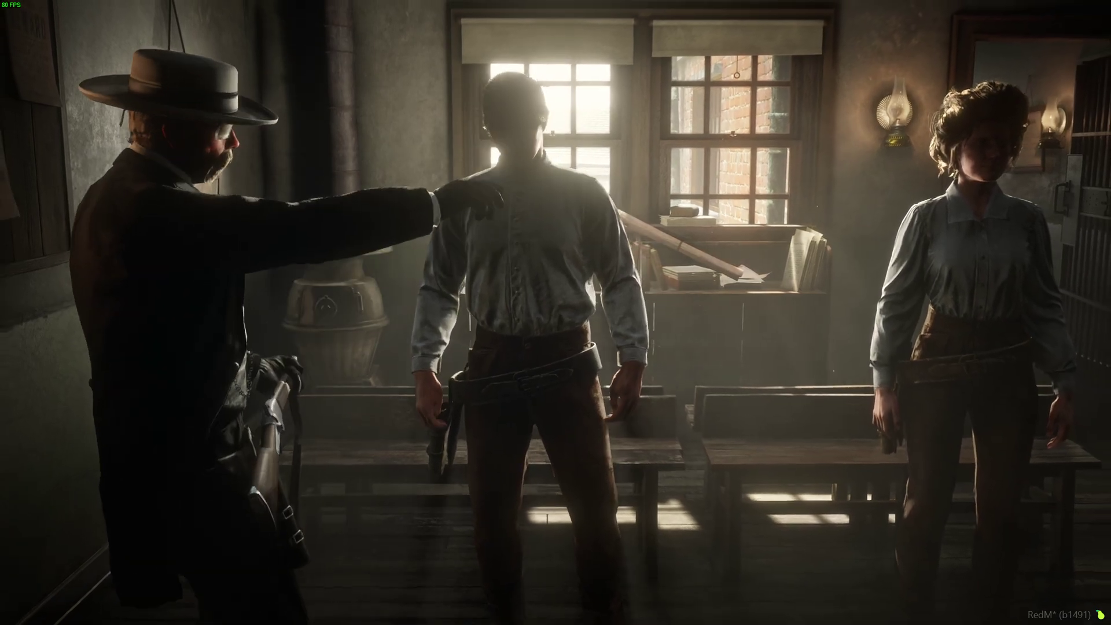